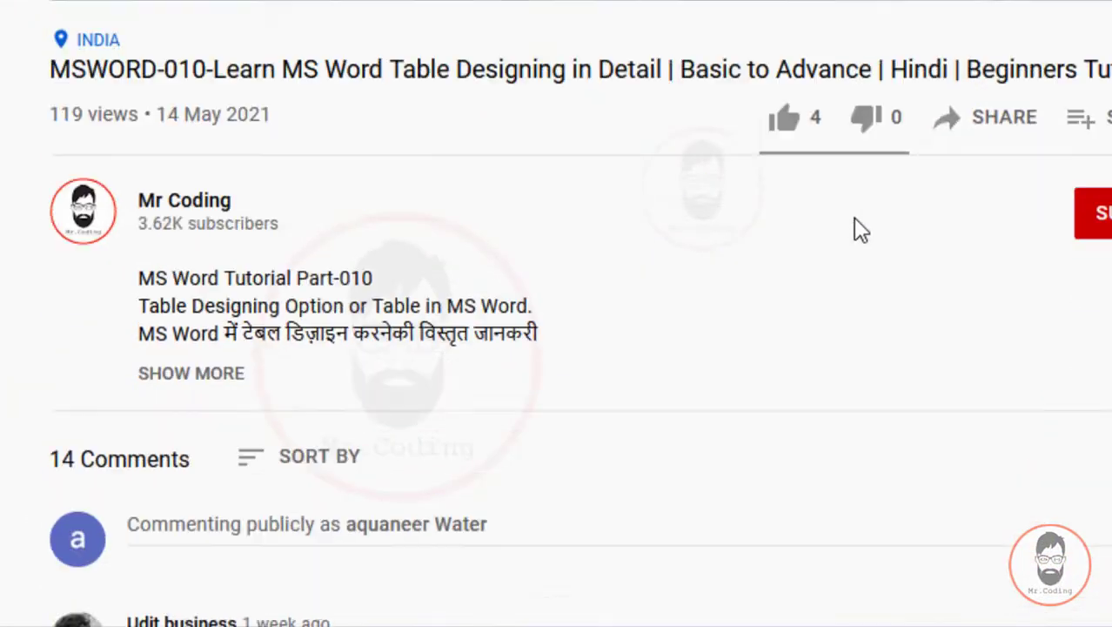
# Step: Expand the video description to reveal the practice-file and playlist links
pyautogui.scroll(-1, 858, 228)
pyautogui.click(191, 305)
pyautogui.scroll(-2, 195, 302)
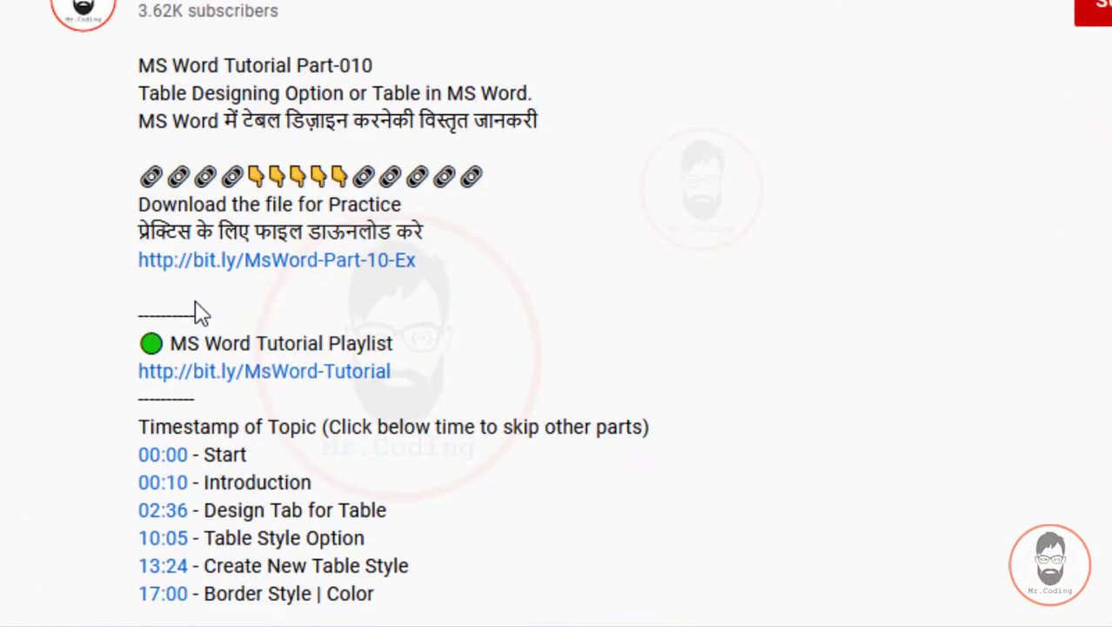
pyautogui.scroll(-2, 357, 335)
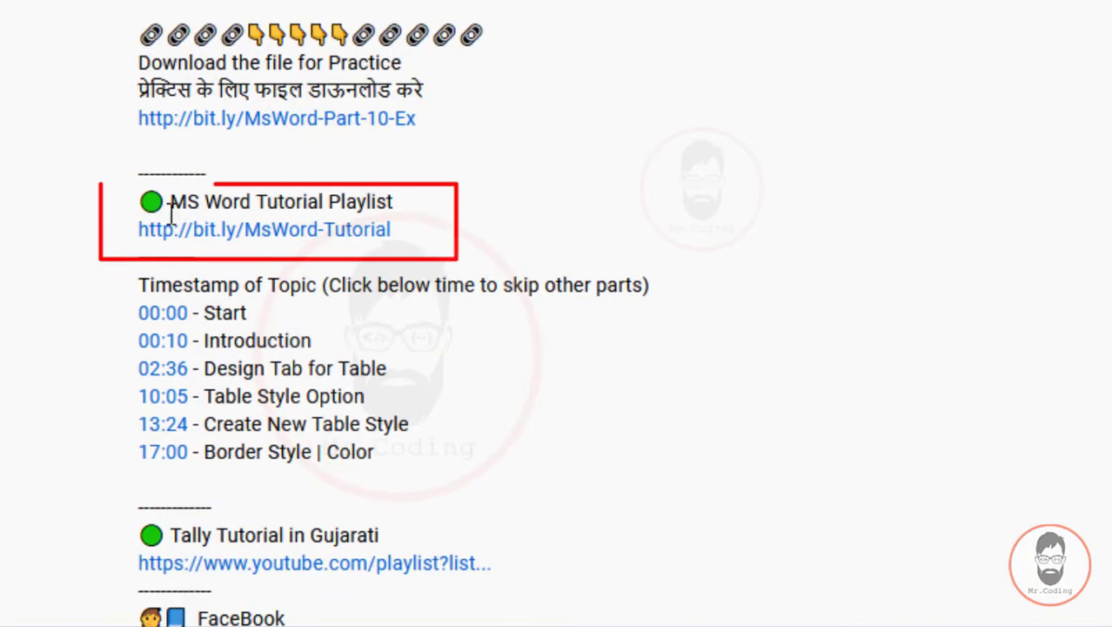
# Step: Open the MS Word Tutorial Playlist, browse it, and return to the description
pyautogui.click(239, 232)
pyautogui.scroll(-1, 821, 269)
pyautogui.scroll(-1, 822, 269)
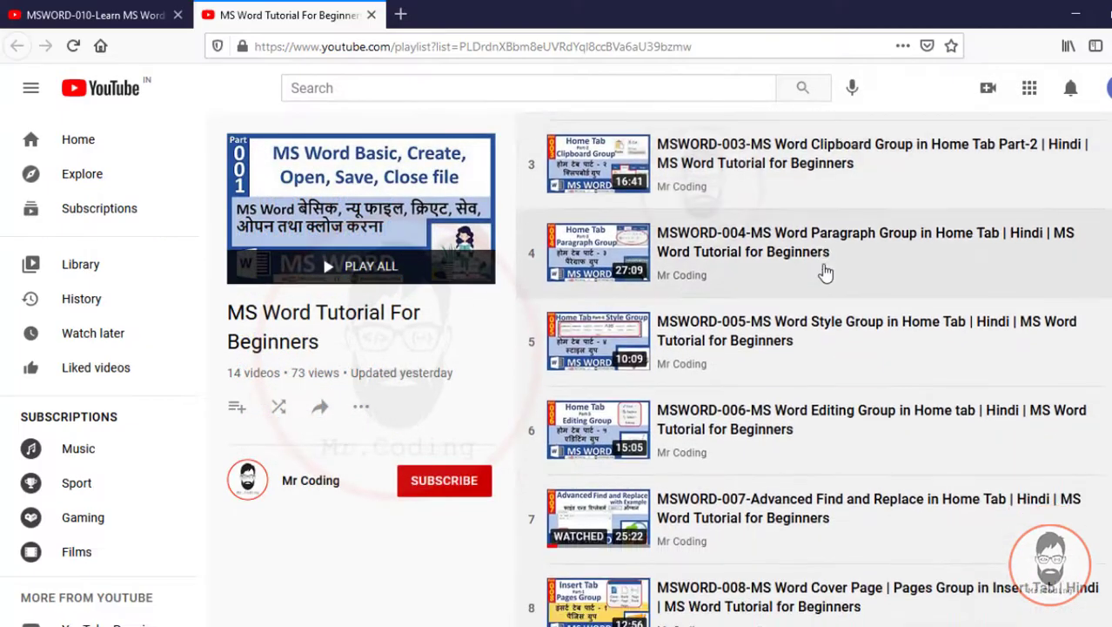
pyautogui.scroll(-1, 821, 269)
pyautogui.scroll(-1, 825, 273)
pyautogui.scroll(-1, 825, 272)
pyautogui.scroll(-1, 825, 273)
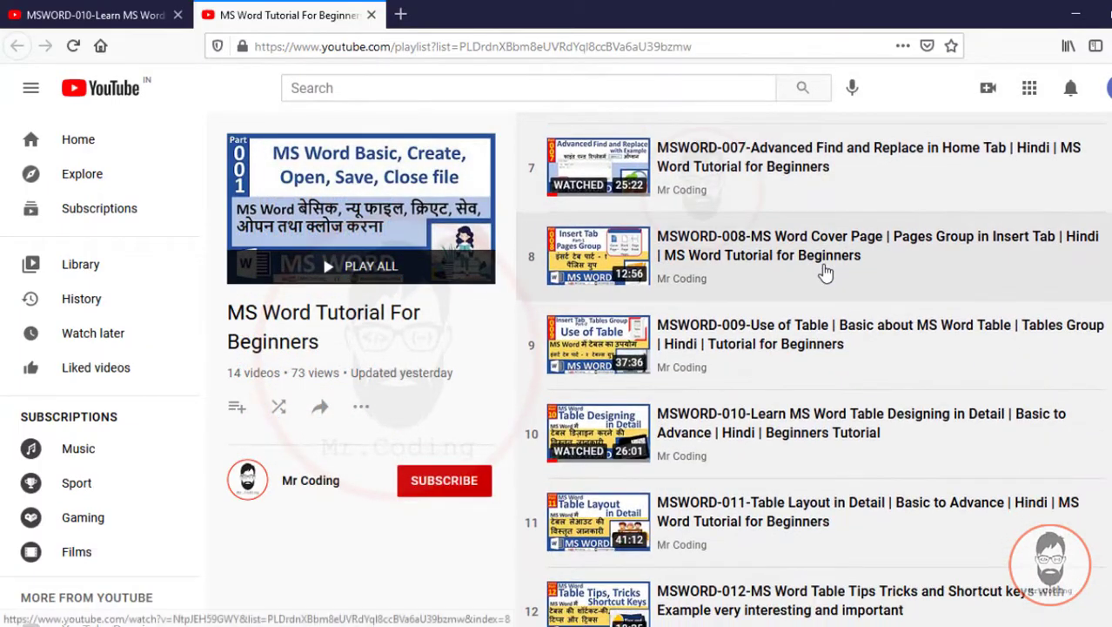
pyautogui.scroll(-2, 827, 272)
pyautogui.scroll(2, 794, 273)
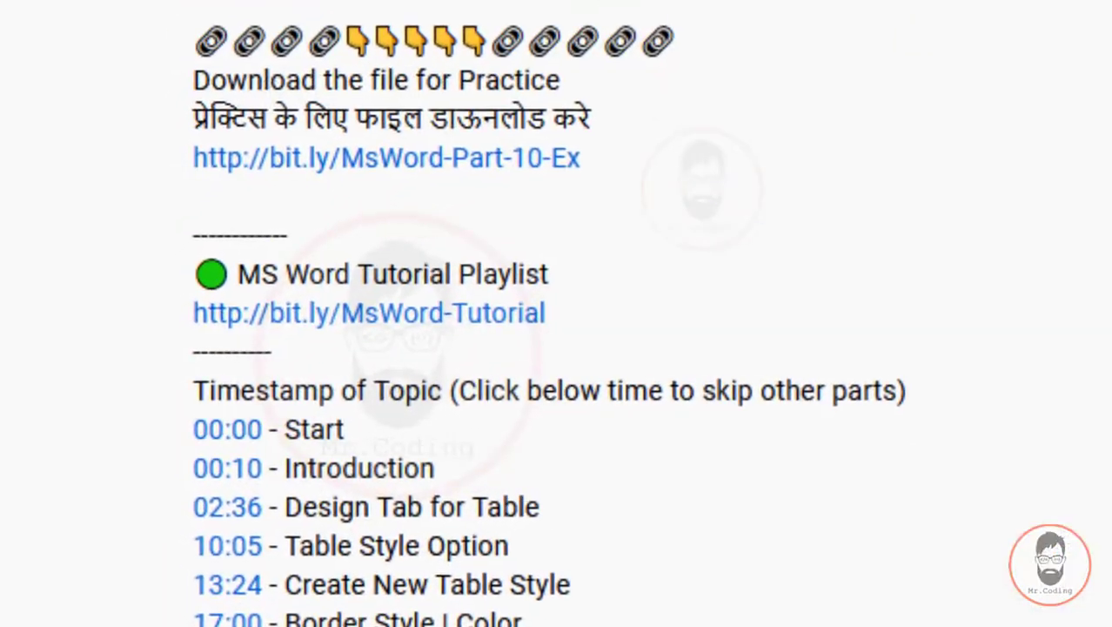
pyautogui.scroll(3, 336, 276)
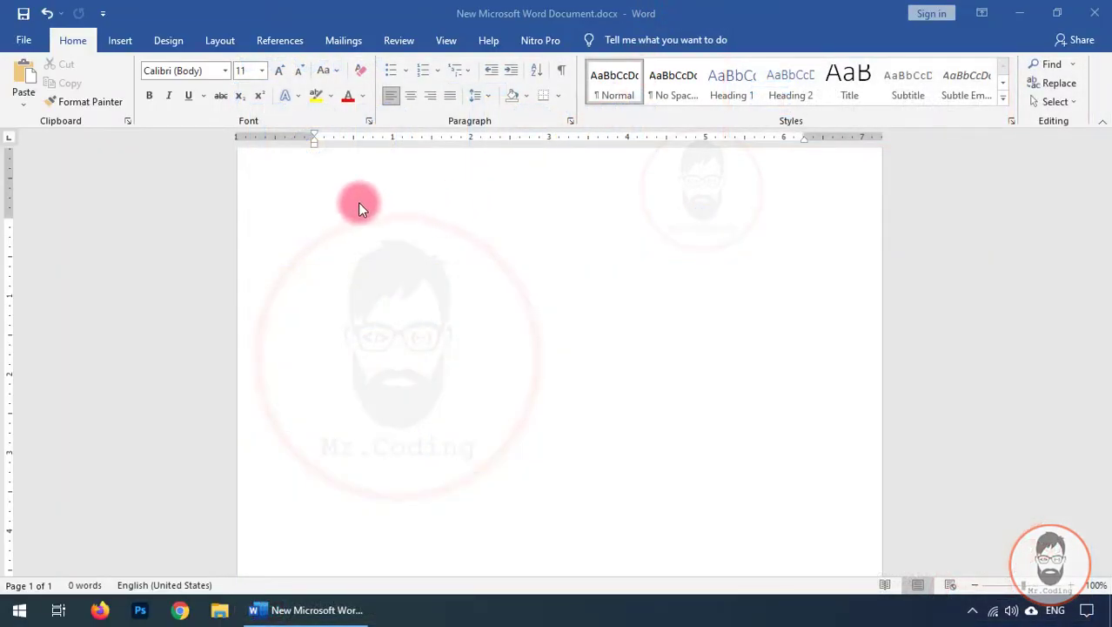
# Step: Paste the 478-word sample paragraph text into the blank document
pyautogui.click(353, 237)
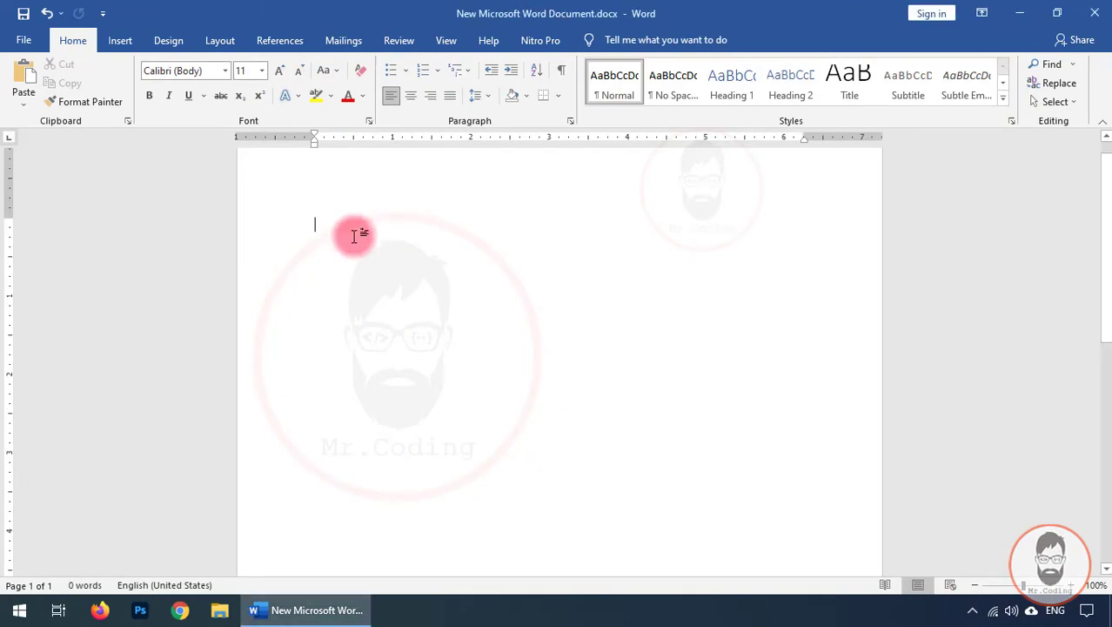
pyautogui.hotkey('ctrl', 'v')
pyautogui.scroll(3, 354, 237)
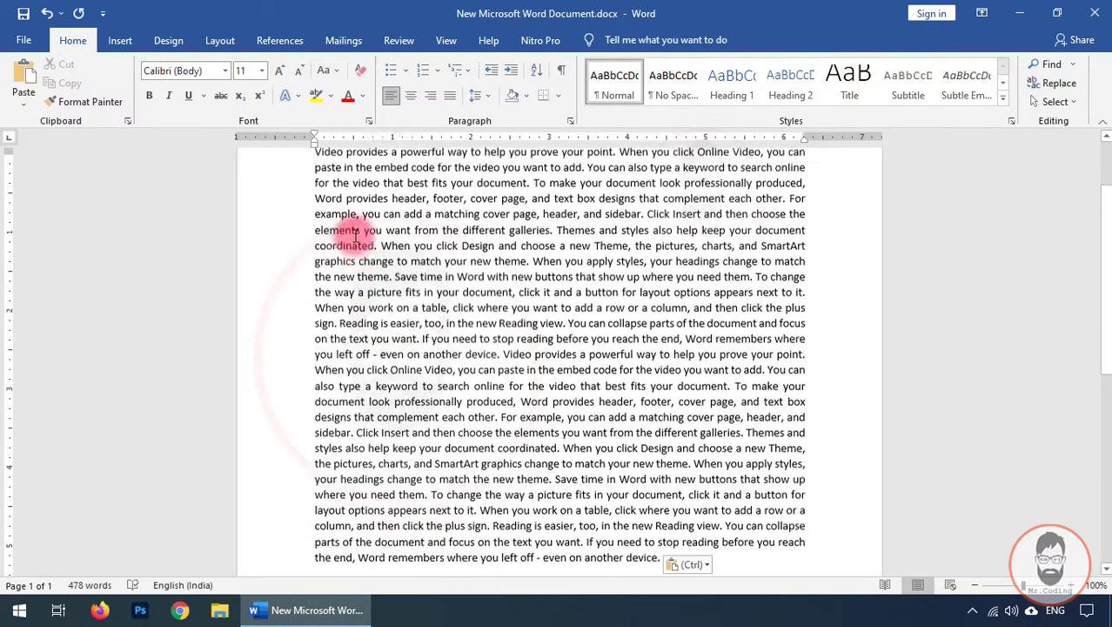
pyautogui.scroll(2, 353, 236)
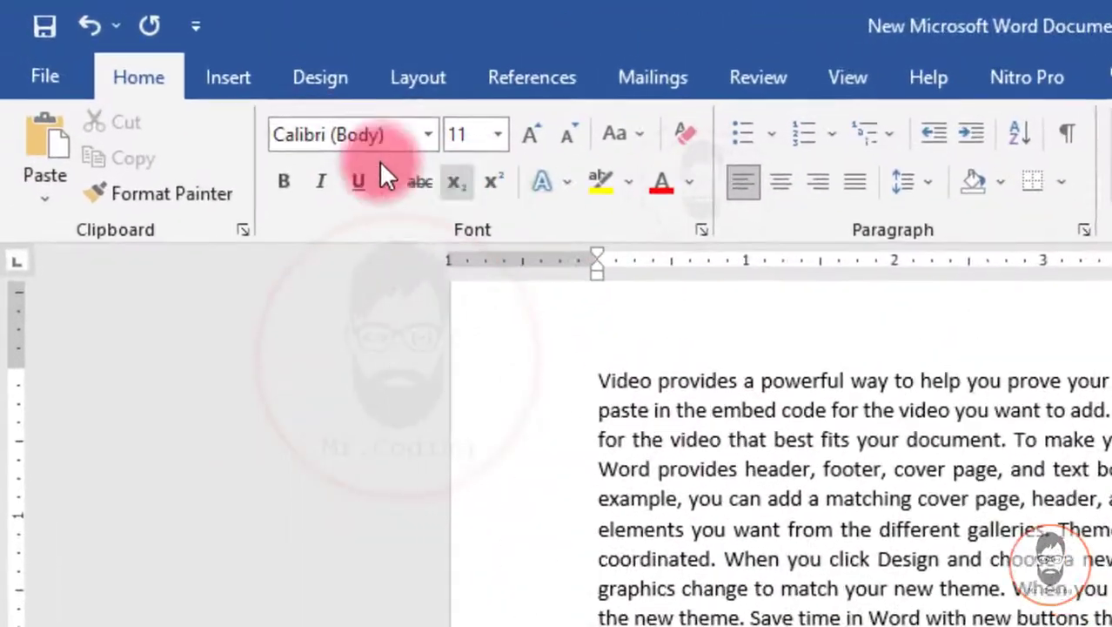
pyautogui.click(230, 73)
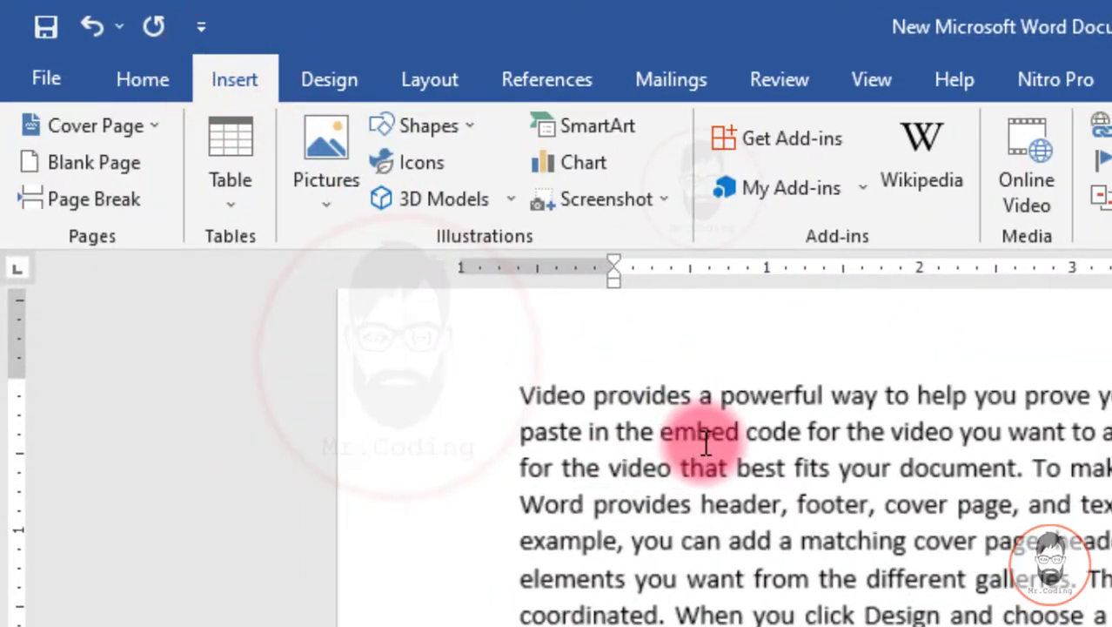
# Step: Insert Keyboard - Copy.jpg from the images folder below the sample text
pyautogui.click(321, 207)
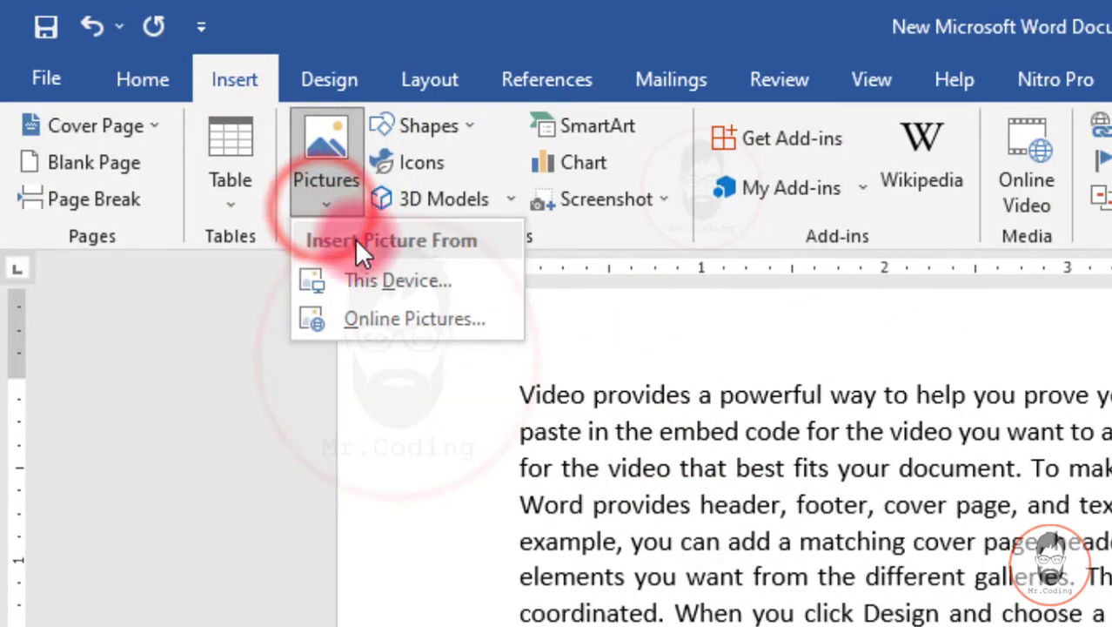
pyautogui.click(369, 282)
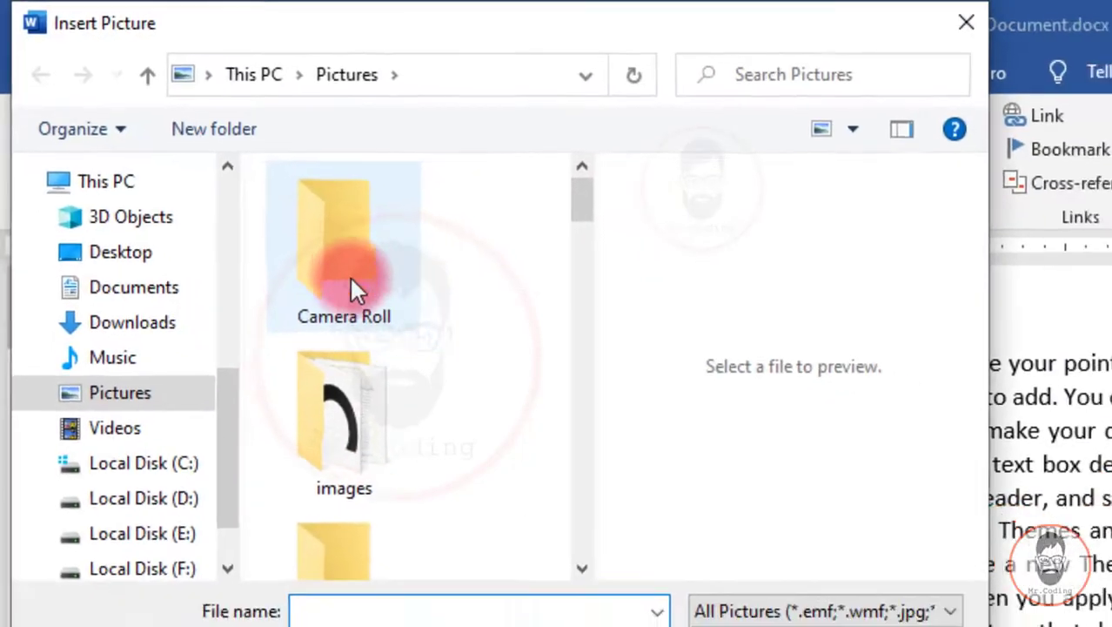
pyautogui.click(264, 320)
pyautogui.doubleClick(264, 320)
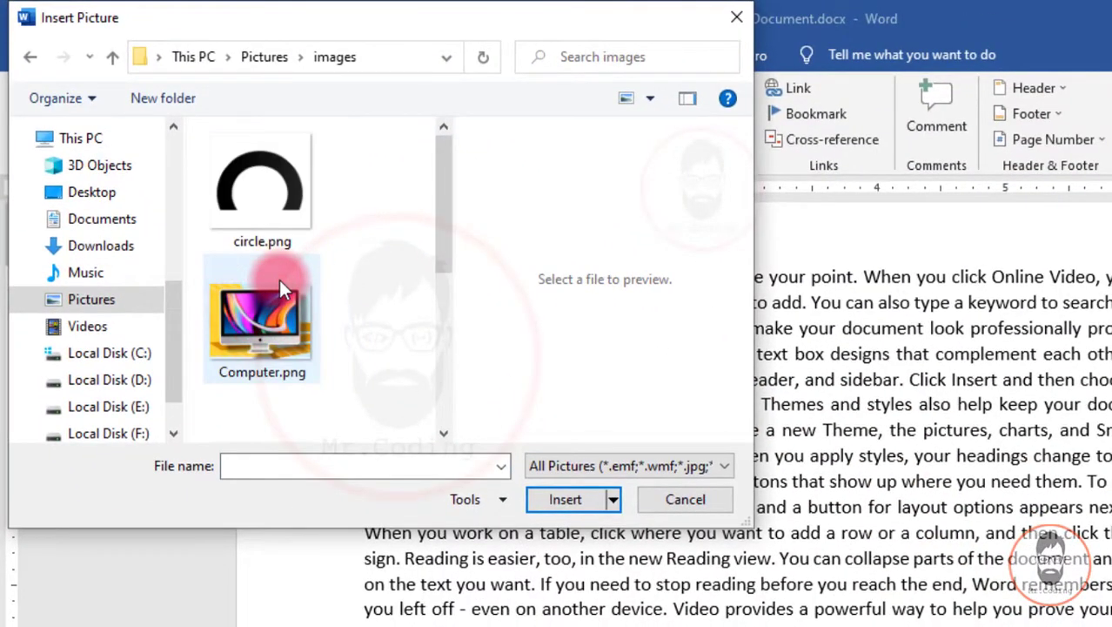
pyautogui.scroll(-3, 278, 279)
pyautogui.click(261, 251)
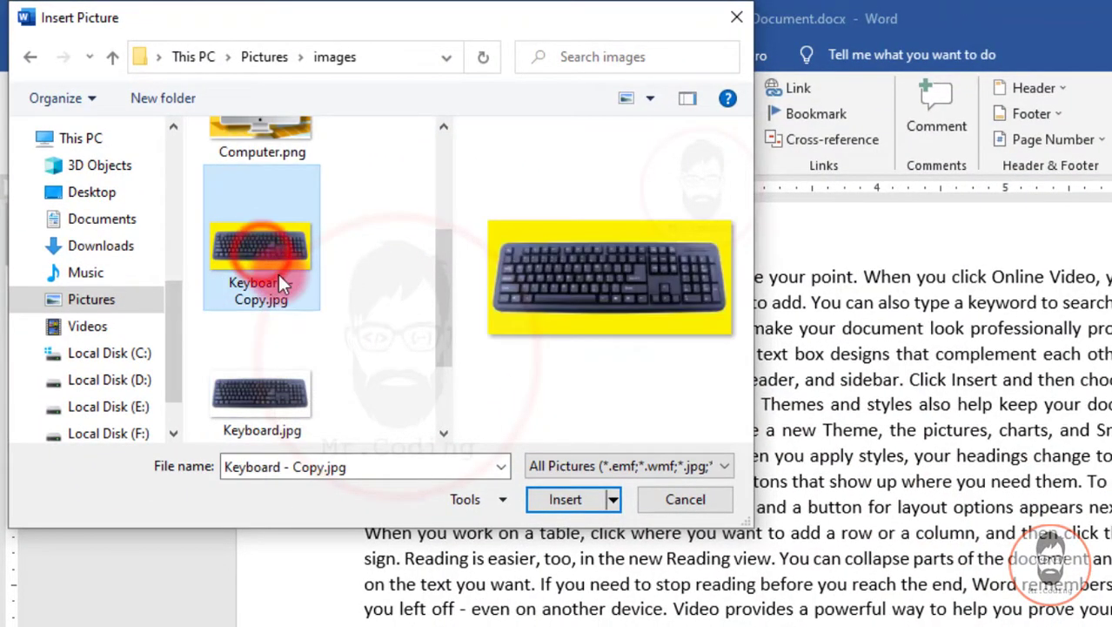
pyautogui.click(548, 498)
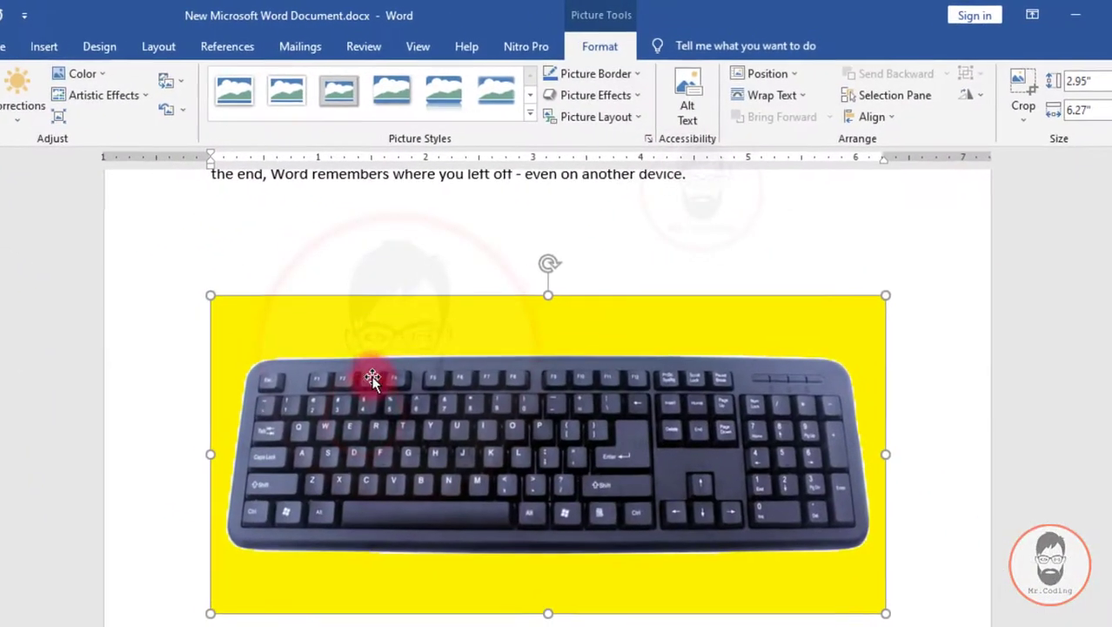
# Step: Shrink the keyboard picture to about two-thirds of the page width and reselect it
pyautogui.scroll(-2, 416, 384)
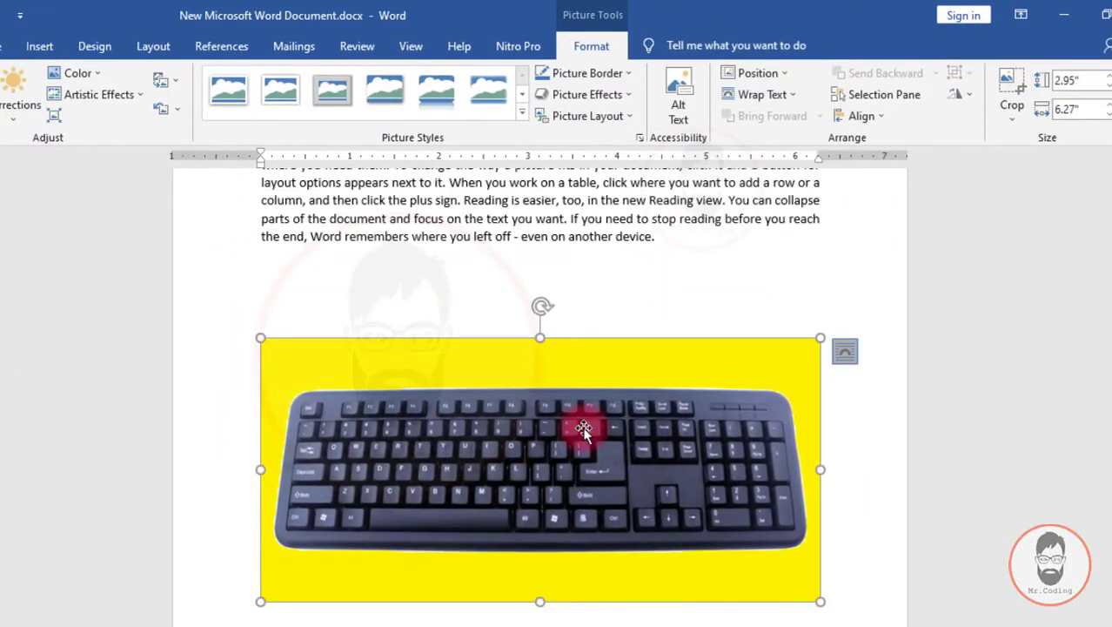
pyautogui.scroll(-2, 566, 390)
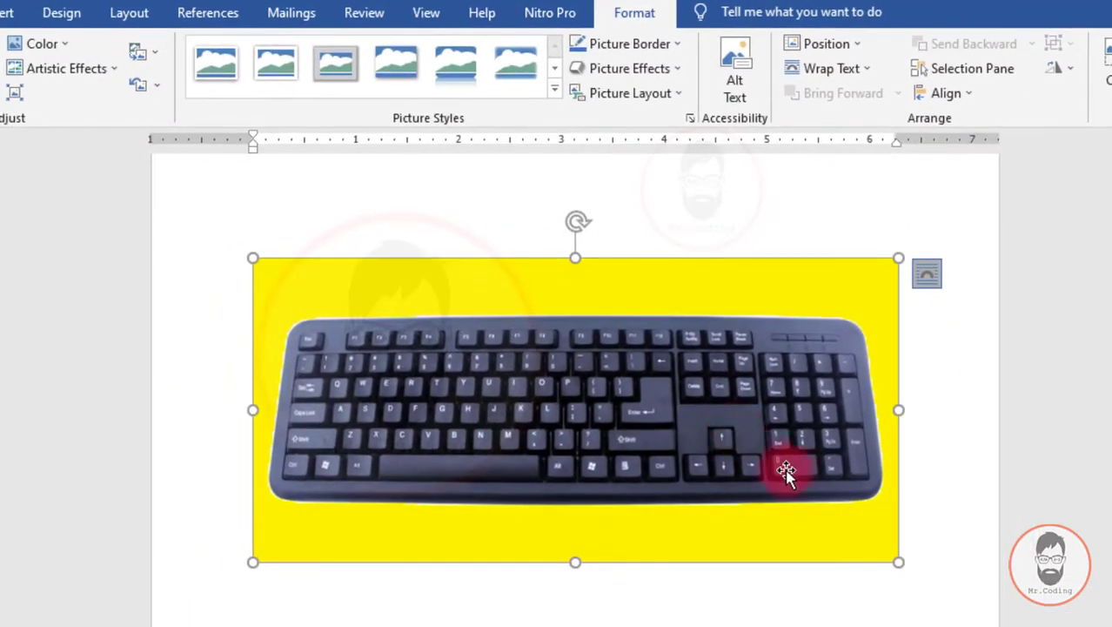
pyautogui.moveTo(899, 563); pyautogui.dragTo(706, 472)
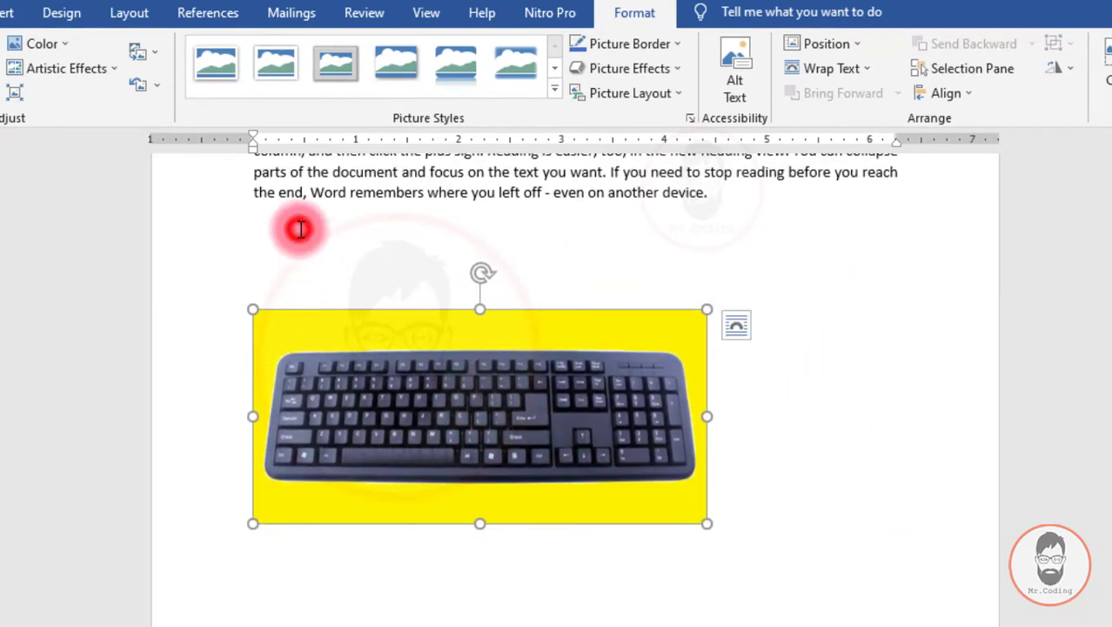
pyautogui.click(298, 228)
pyautogui.moveTo(421, 367); pyautogui.dragTo(421, 309)
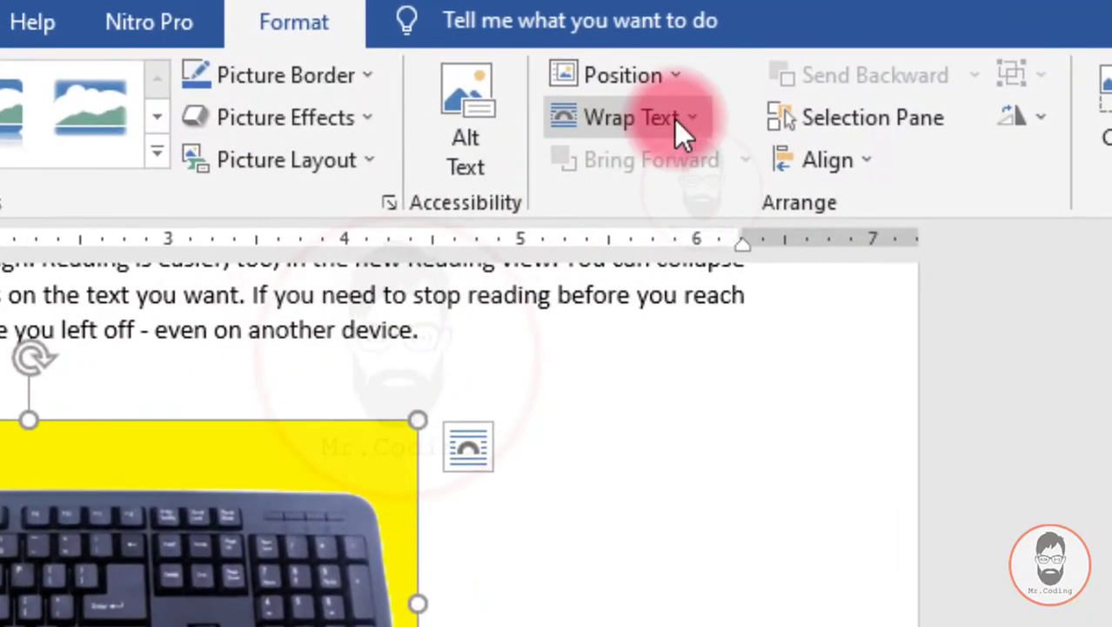
pyautogui.click(856, 69)
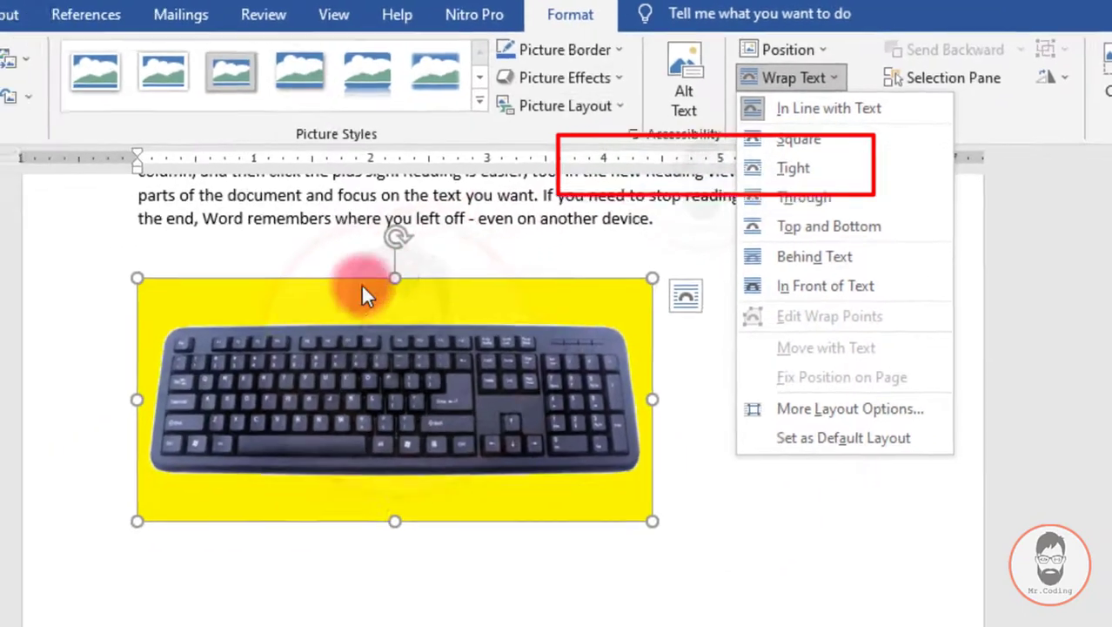
pyautogui.scroll(5, 391, 287)
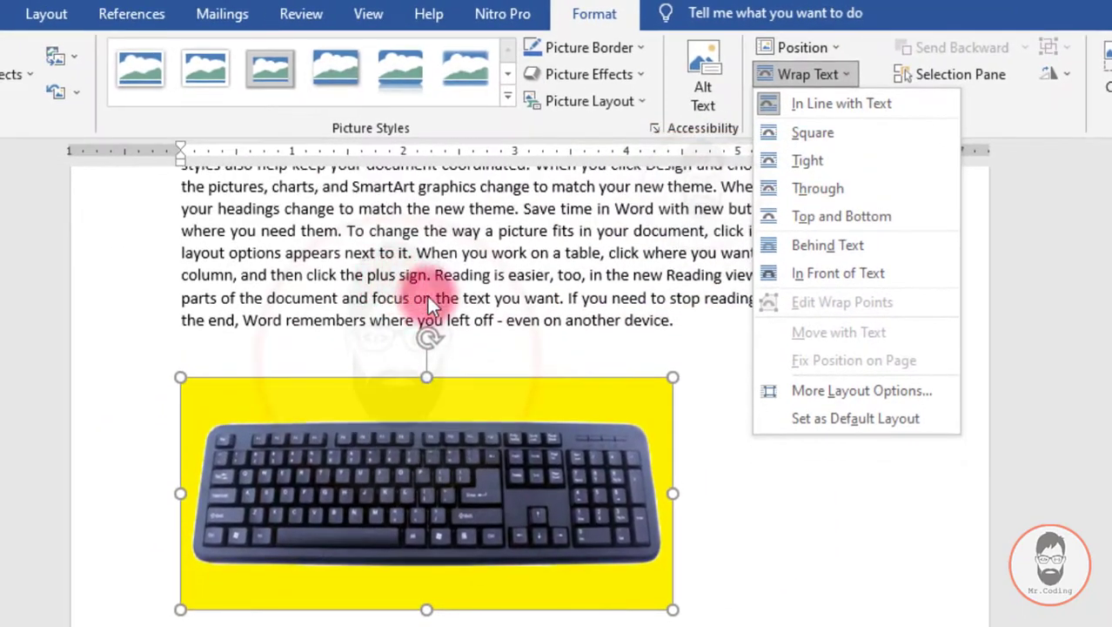
pyautogui.scroll(1, 461, 333)
pyautogui.click(449, 576)
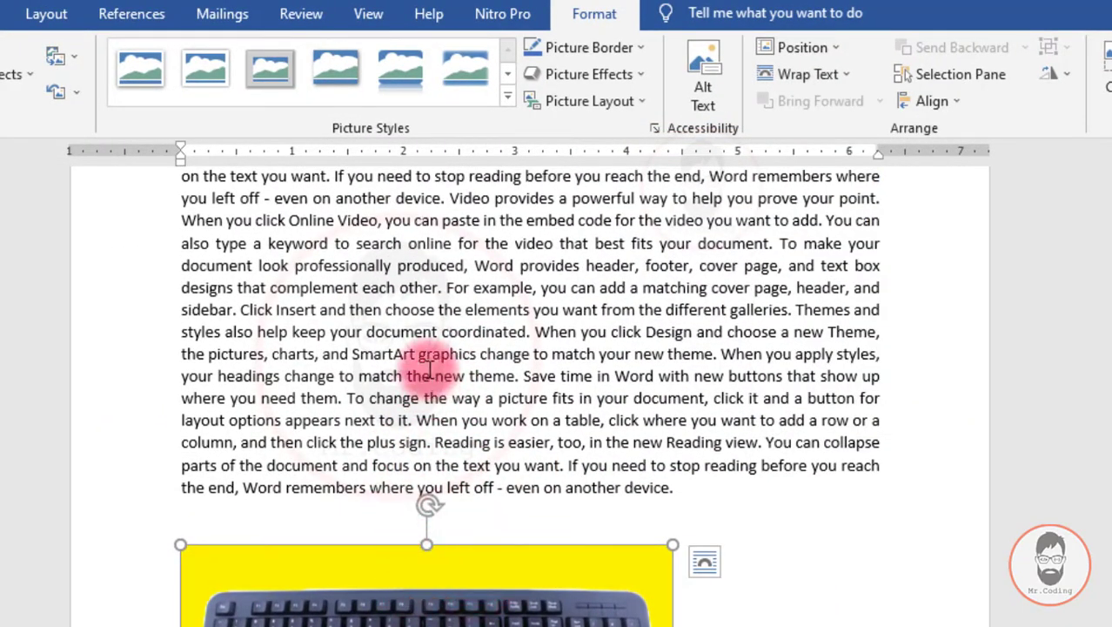
pyautogui.doubleClick(532, 243)
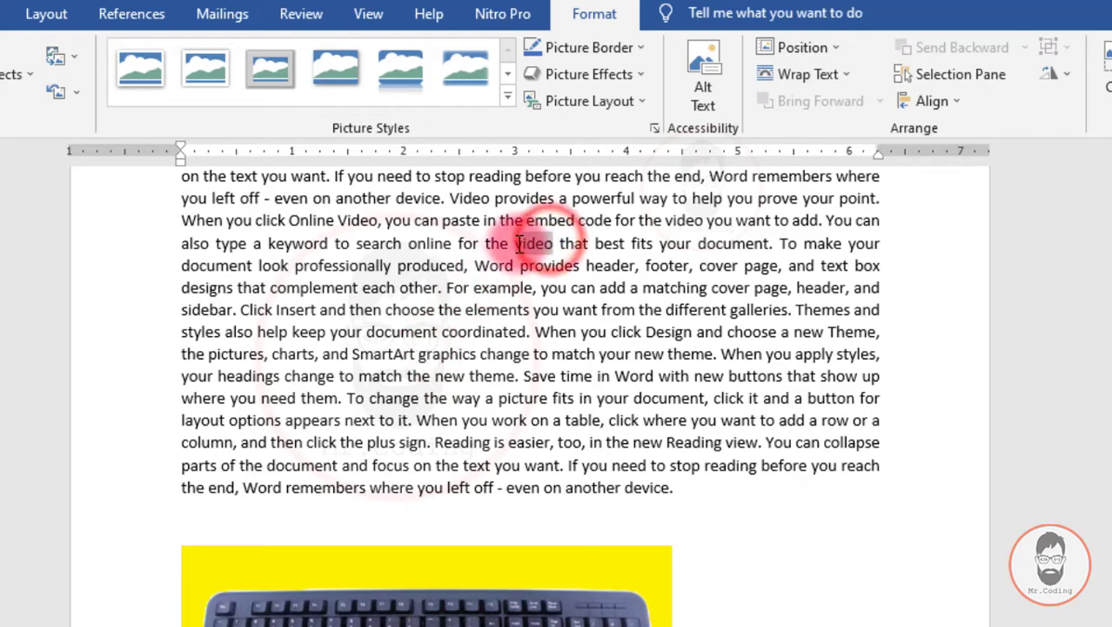
pyautogui.click(550, 245)
pyautogui.click(509, 381)
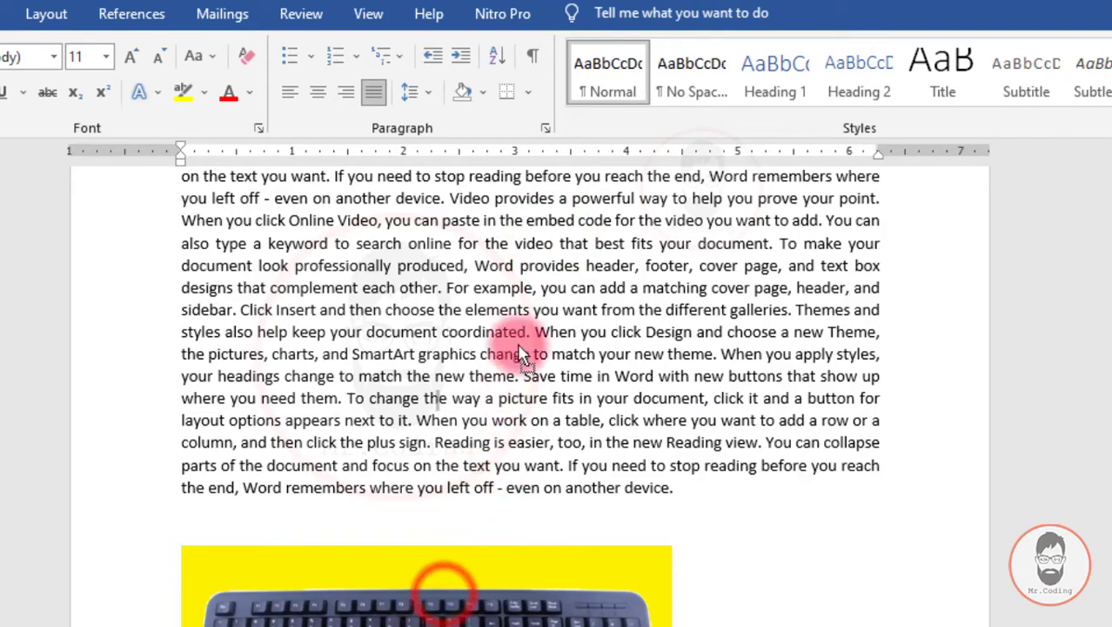
# Step: Move the keyboard picture inline between 'theme.' and 'Save time' in the paragraph
pyautogui.click(470, 561)
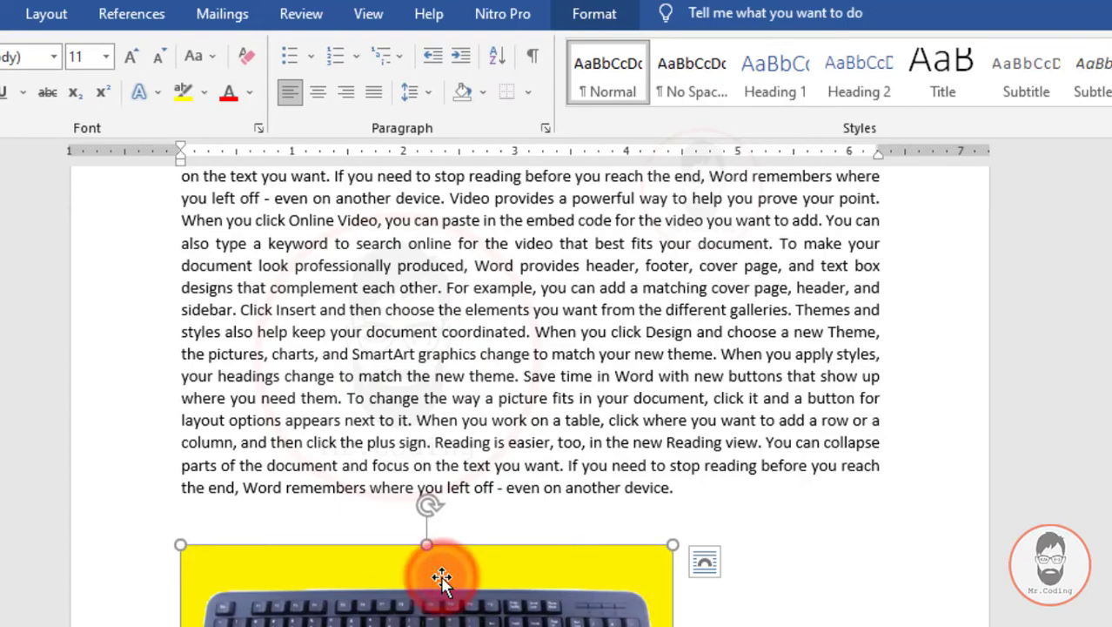
pyautogui.moveTo(441, 577); pyautogui.dragTo(558, 384)
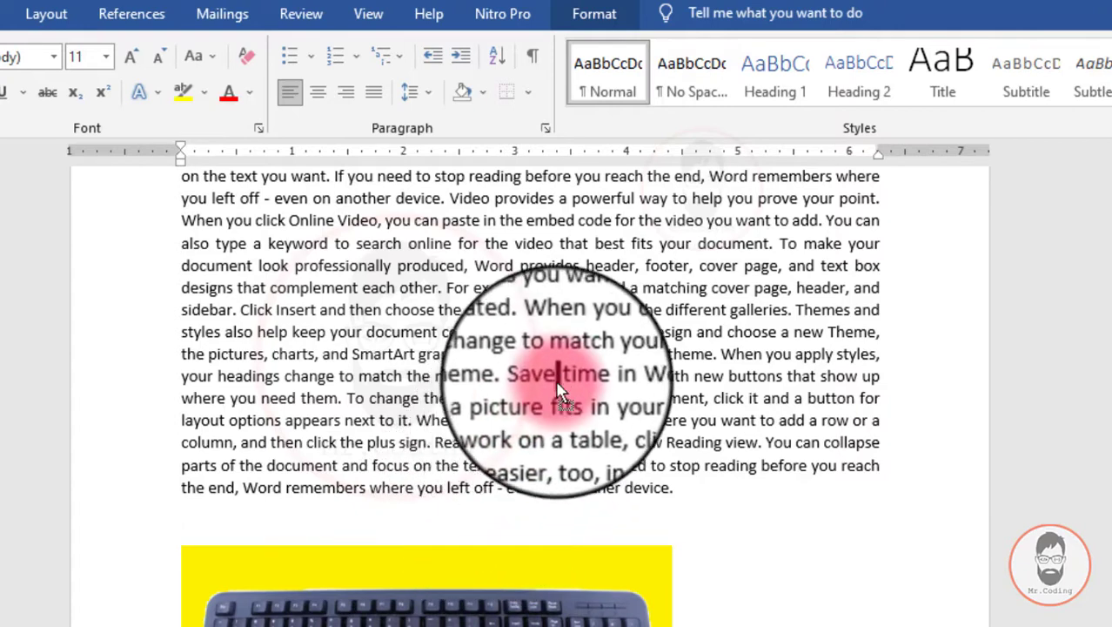
pyautogui.moveTo(558, 383)
pyautogui.mouseDown()
pyautogui.moveTo(548, 344)
pyautogui.moveTo(523, 395)
pyautogui.mouseUp()
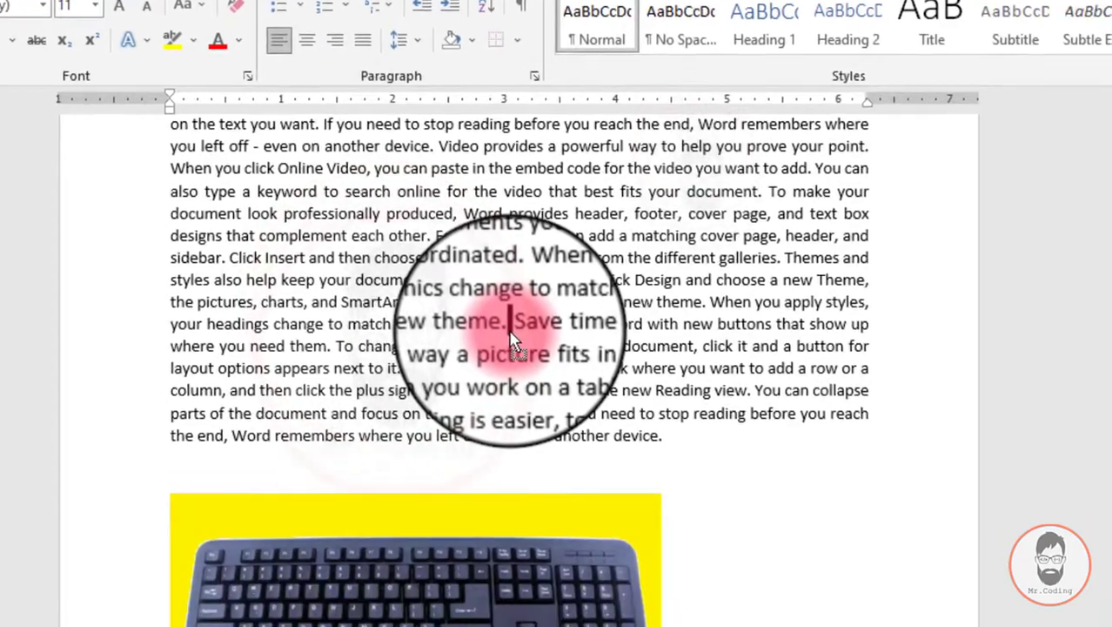
pyautogui.moveTo(522, 393); pyautogui.dragTo(523, 395)
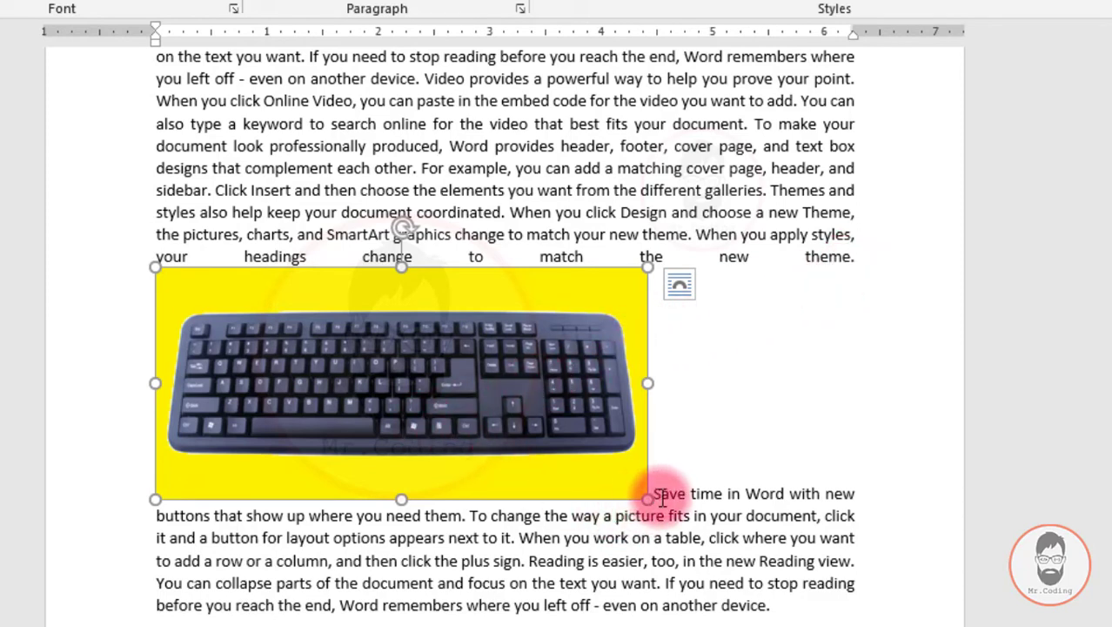
pyautogui.moveTo(654, 494); pyautogui.dragTo(806, 493)
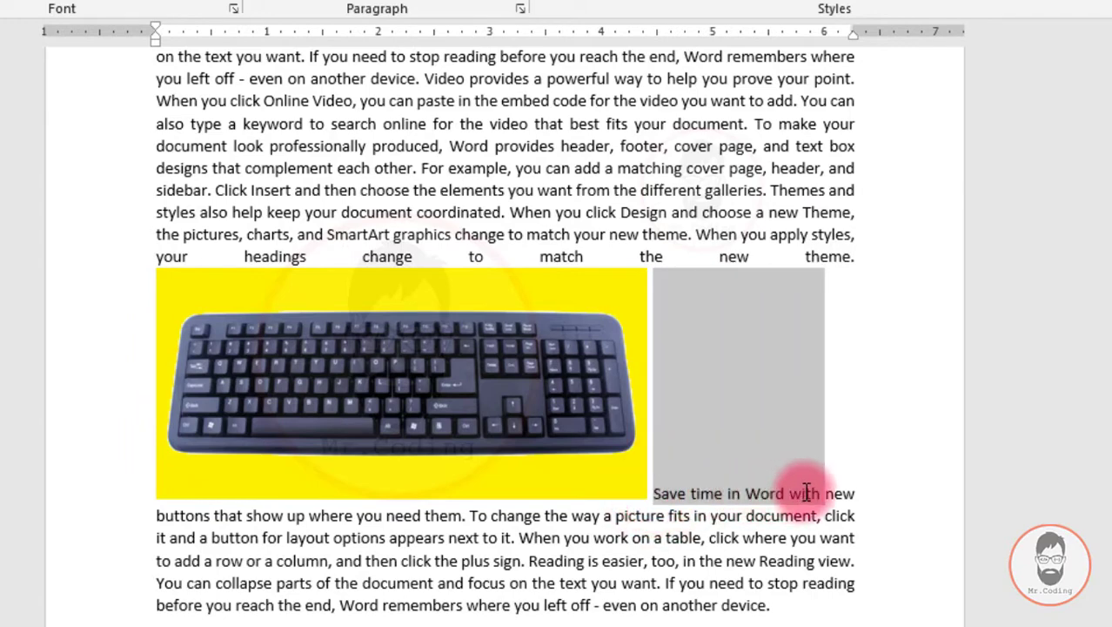
pyautogui.click(483, 398)
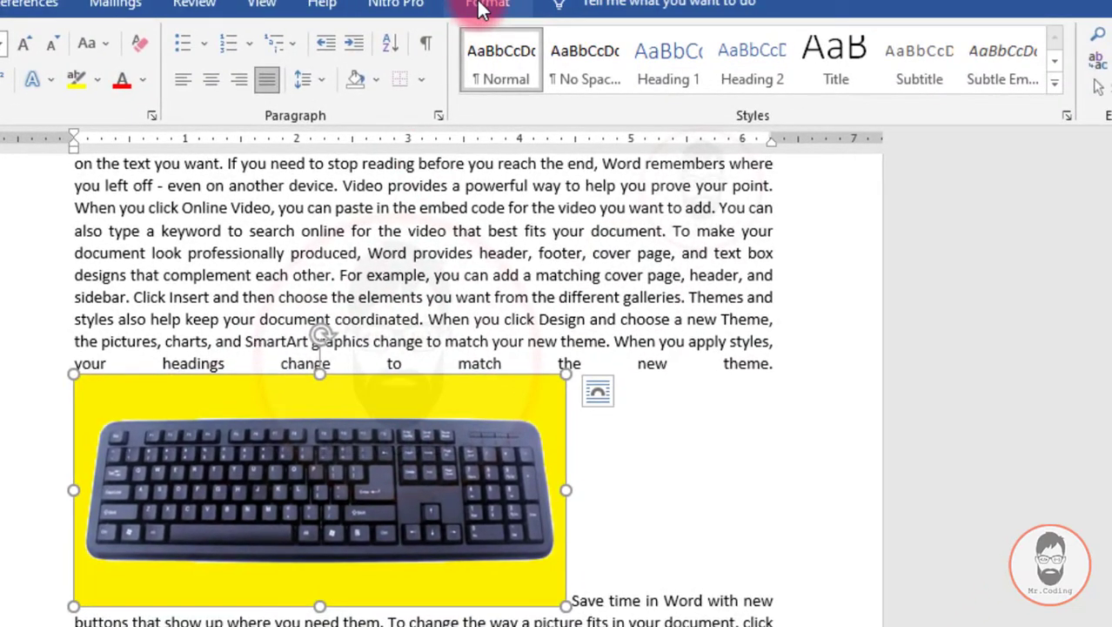
# Step: Keep the picture's wrapping at In Line with Text and shrink it by its corner
pyautogui.click(481, 7)
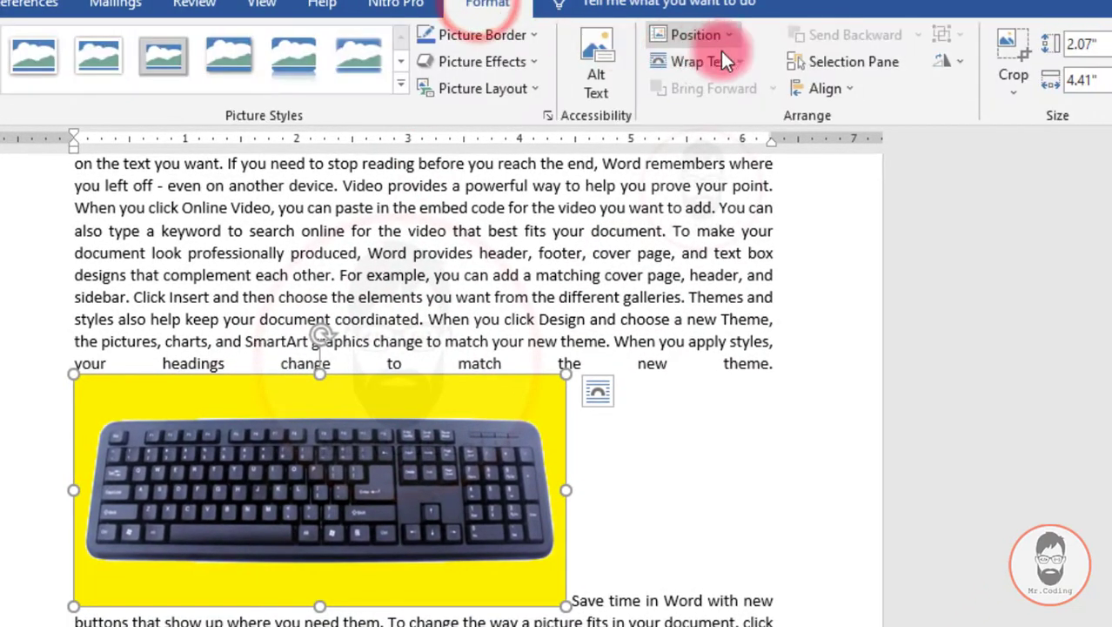
pyautogui.click(743, 60)
pyautogui.click(719, 93)
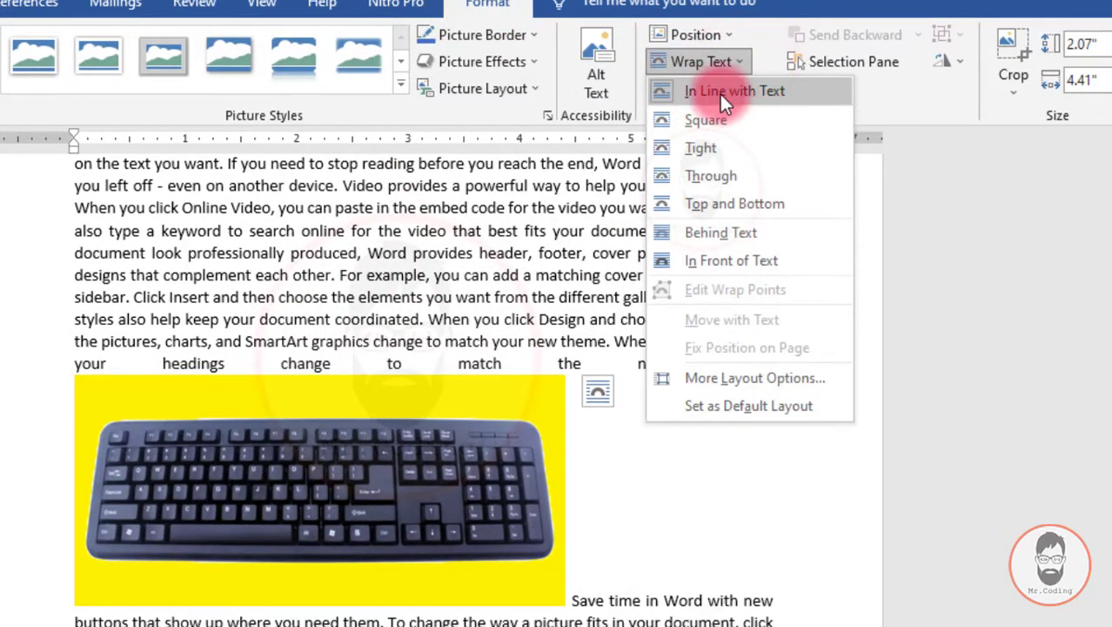
pyautogui.click(537, 459)
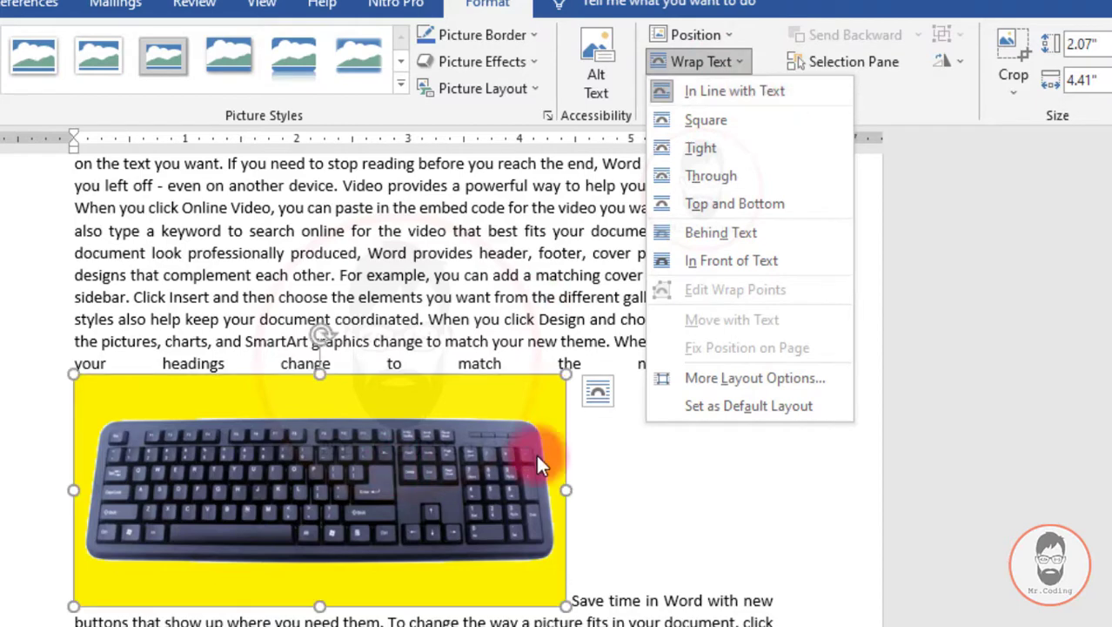
pyautogui.click(489, 458)
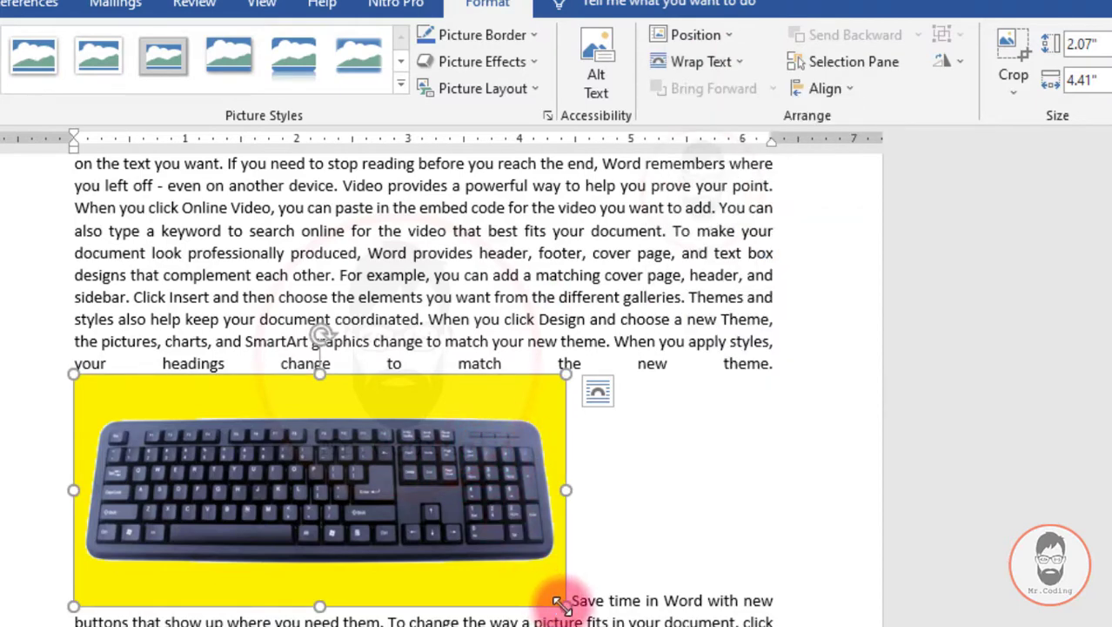
pyautogui.moveTo(557, 602); pyautogui.dragTo(410, 518)
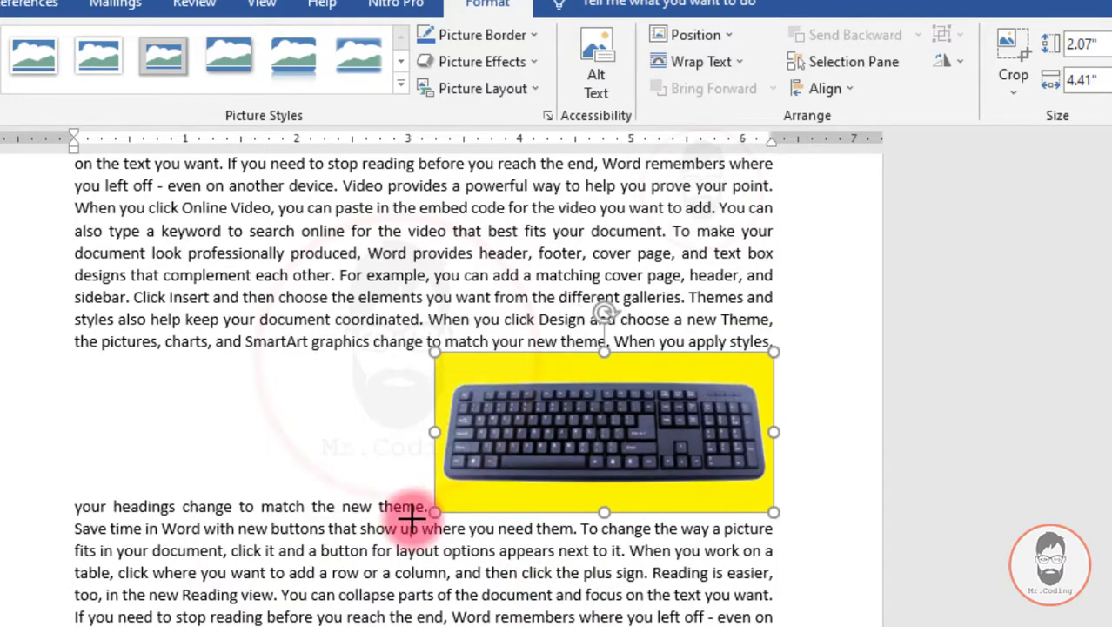
# Step: Paste the keyboard picture inline right after 'Word provides header,'
pyautogui.scroll(1, 503, 457)
pyautogui.scroll(1, 491, 453)
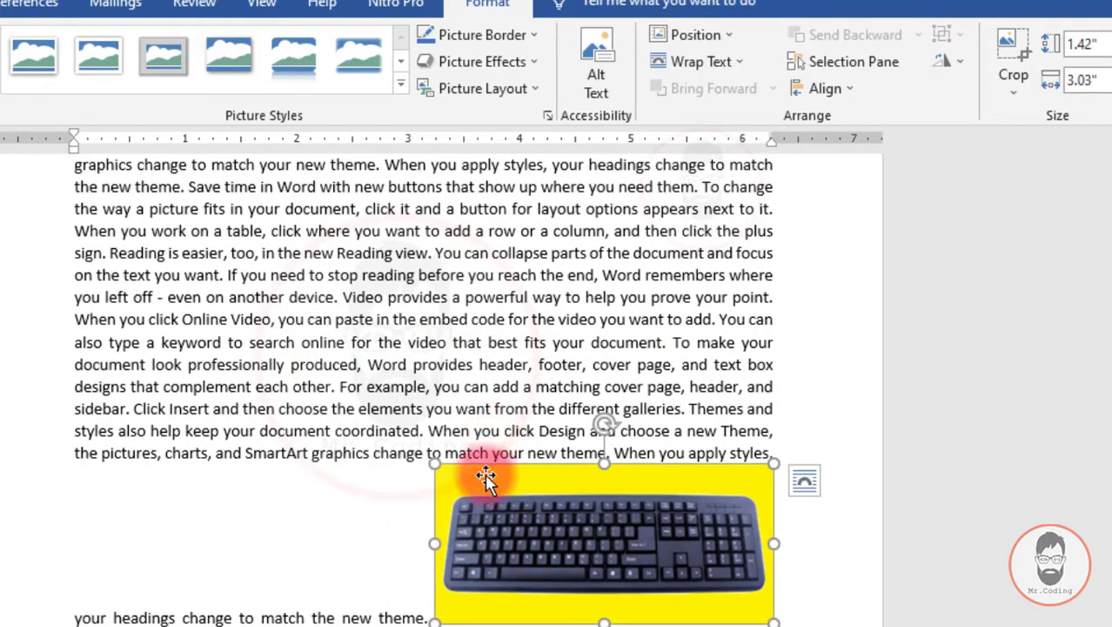
pyautogui.scroll(2, 485, 477)
pyautogui.scroll(2, 505, 575)
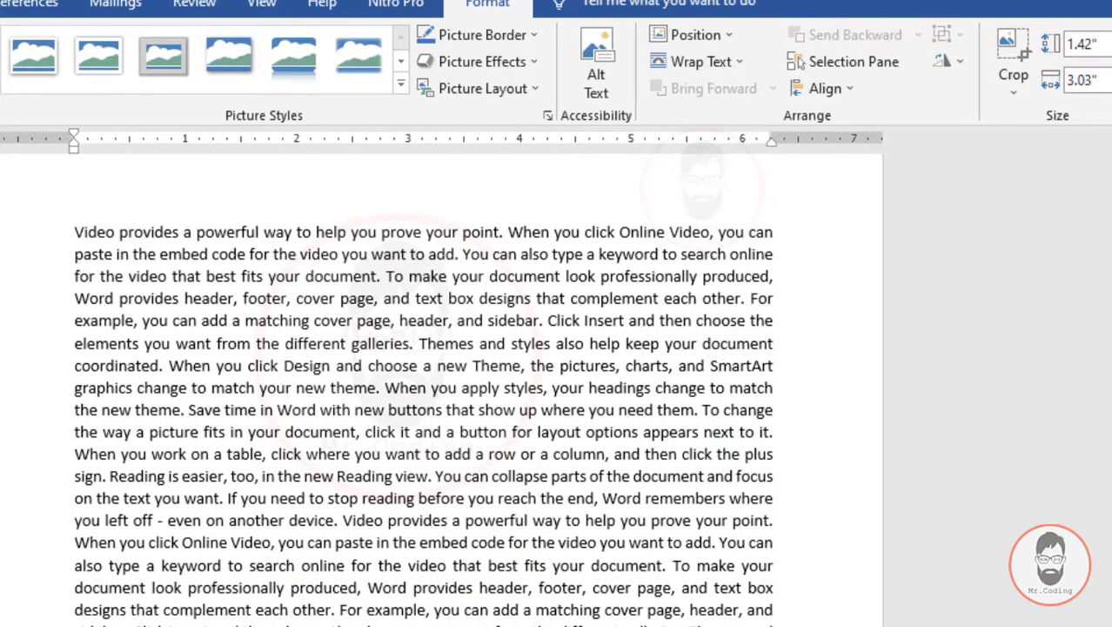
pyautogui.click(234, 300)
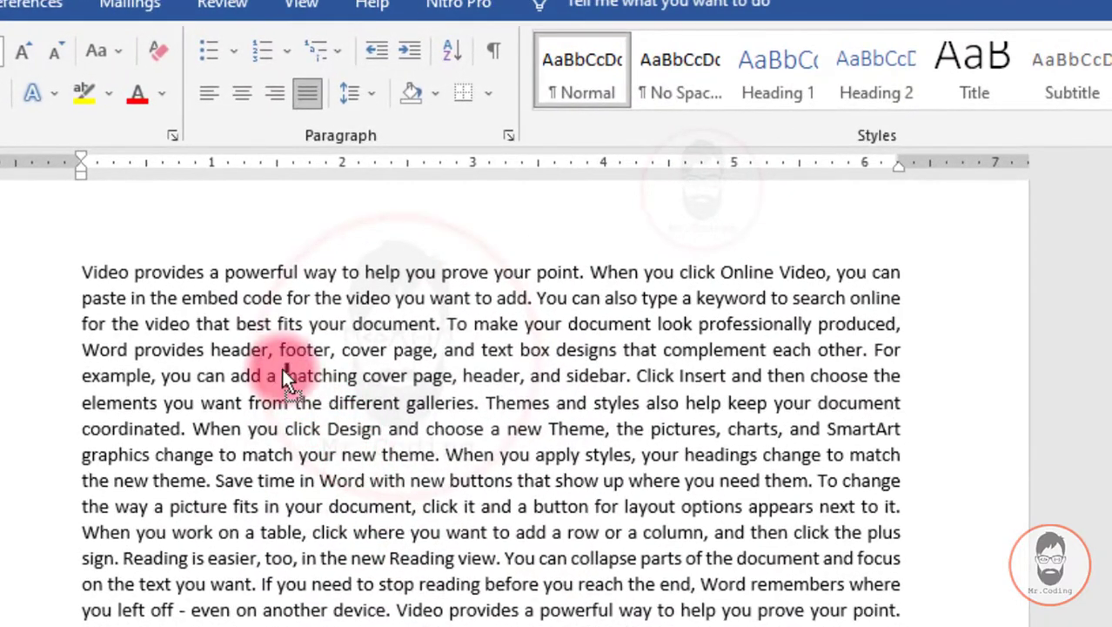
pyautogui.hotkey('ctrl', 'v')
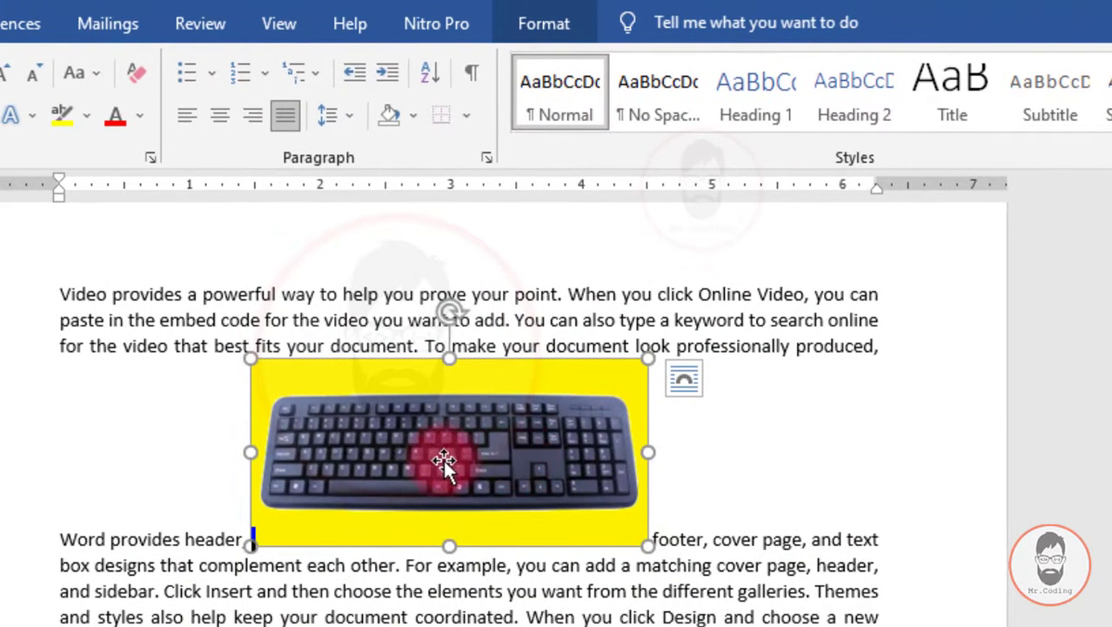
# Step: Set the keyboard picture's text wrapping to Square
pyautogui.click(563, 19)
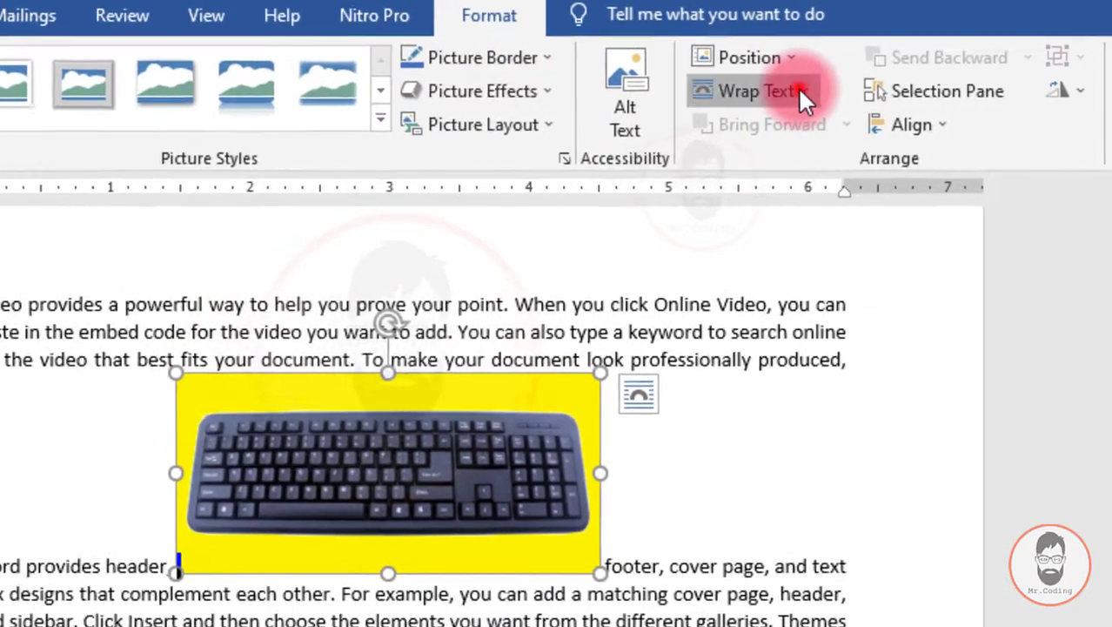
pyautogui.click(833, 94)
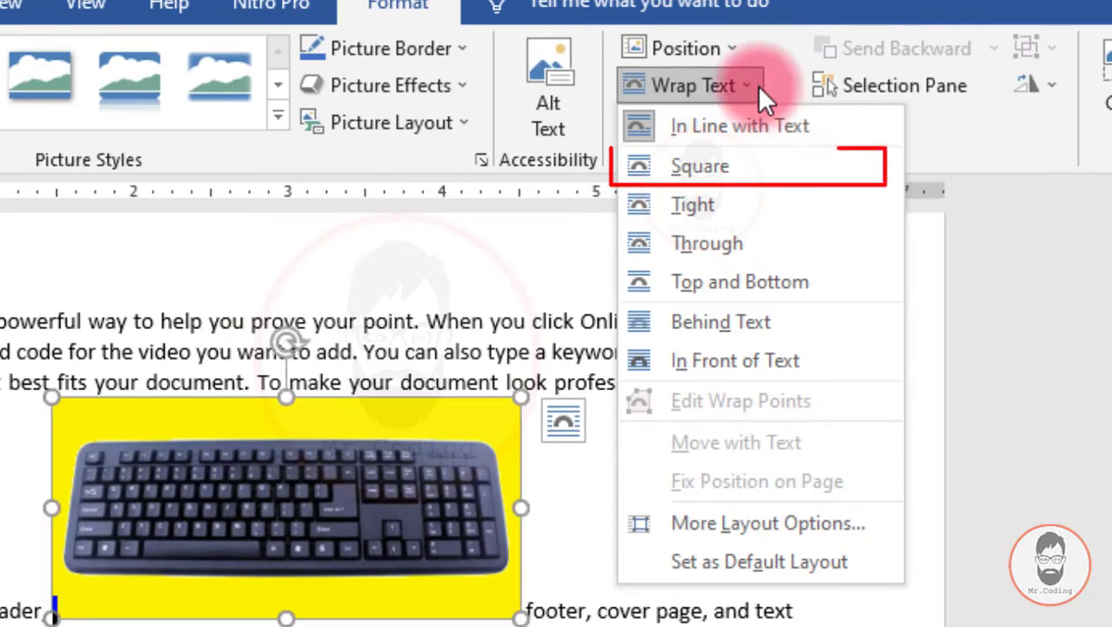
pyautogui.click(696, 175)
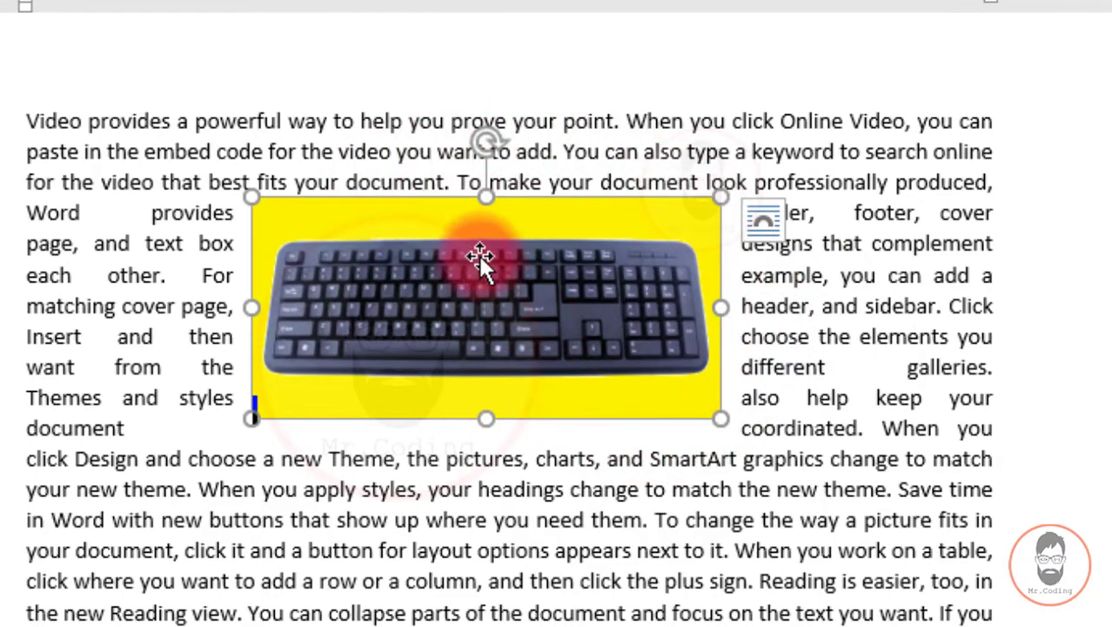
# Step: Drag the picture into the top of the opening paragraph with text flowing around it
pyautogui.moveTo(479, 255)
pyautogui.mouseDown()
pyautogui.moveTo(575, 312)
pyautogui.moveTo(422, 350)
pyautogui.moveTo(580, 325)
pyautogui.mouseUp()
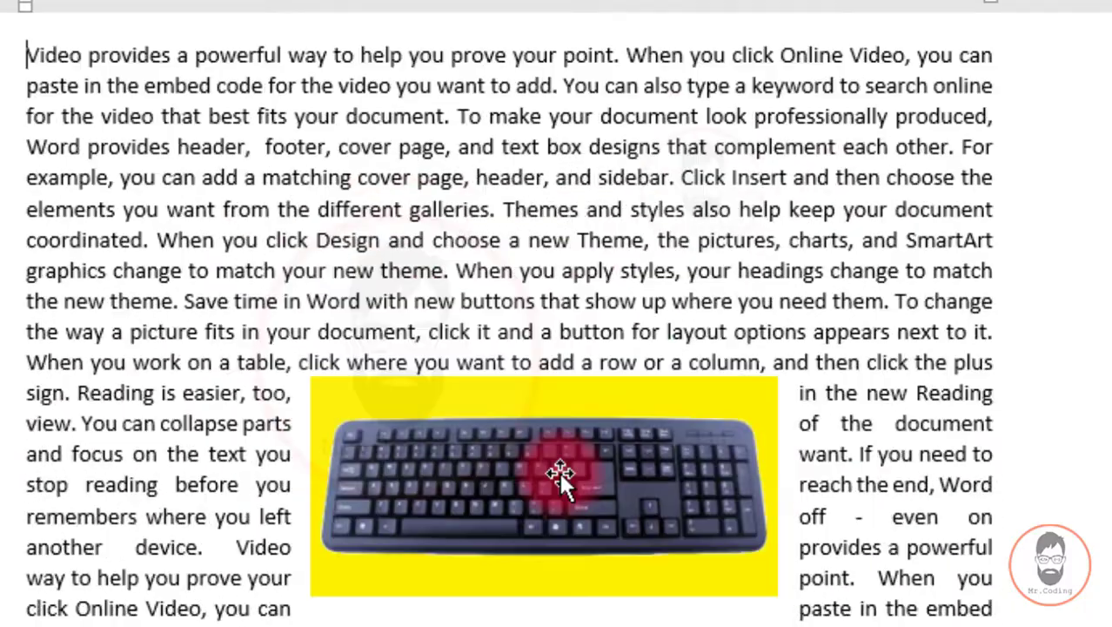
pyautogui.moveTo(580, 325); pyautogui.dragTo(559, 470)
pyautogui.moveTo(566, 382); pyautogui.dragTo(453, 344)
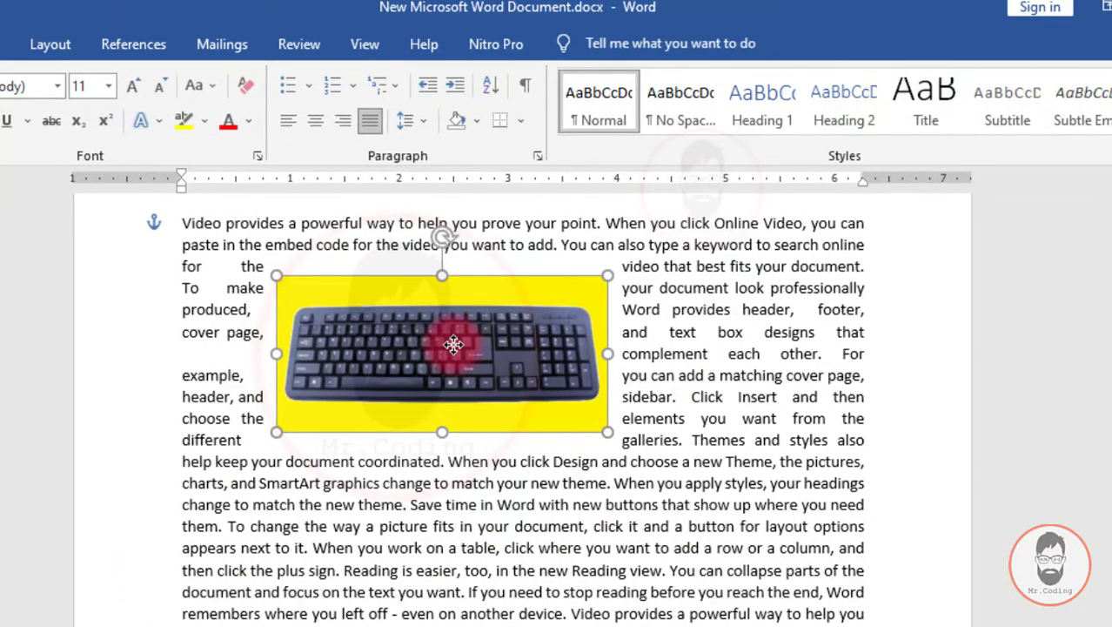
pyautogui.moveTo(453, 344)
pyautogui.mouseDown()
pyautogui.moveTo(453, 401)
pyautogui.moveTo(588, 381)
pyautogui.moveTo(455, 323)
pyautogui.mouseUp()
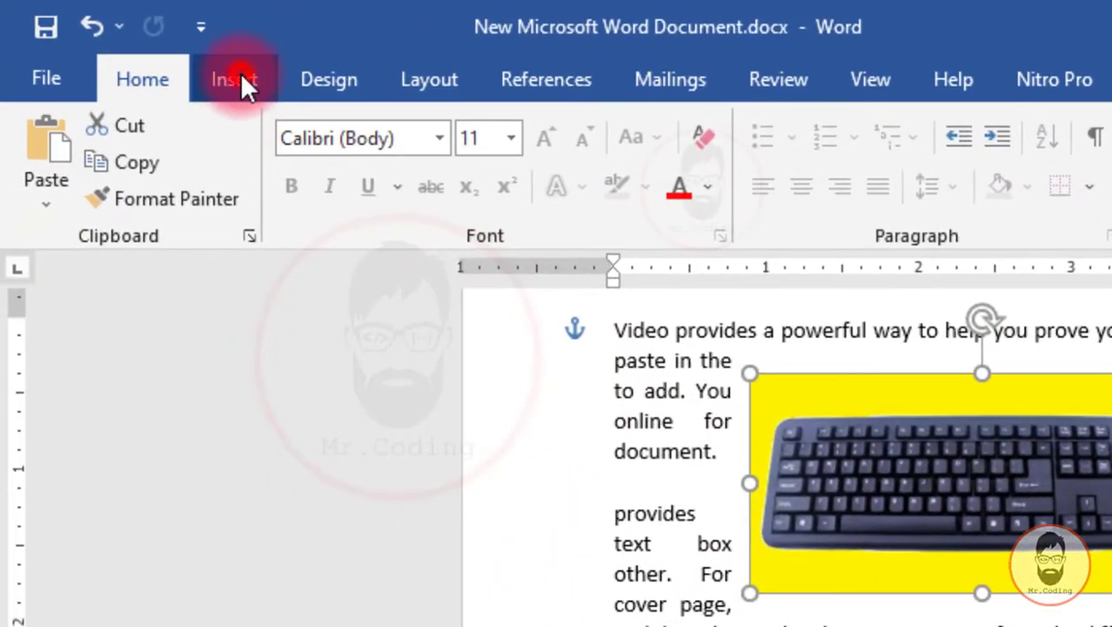
# Step: Draw a blue Oval circle over the text below the keyboard picture, nudged slightly
pyautogui.click(240, 77)
pyautogui.click(422, 122)
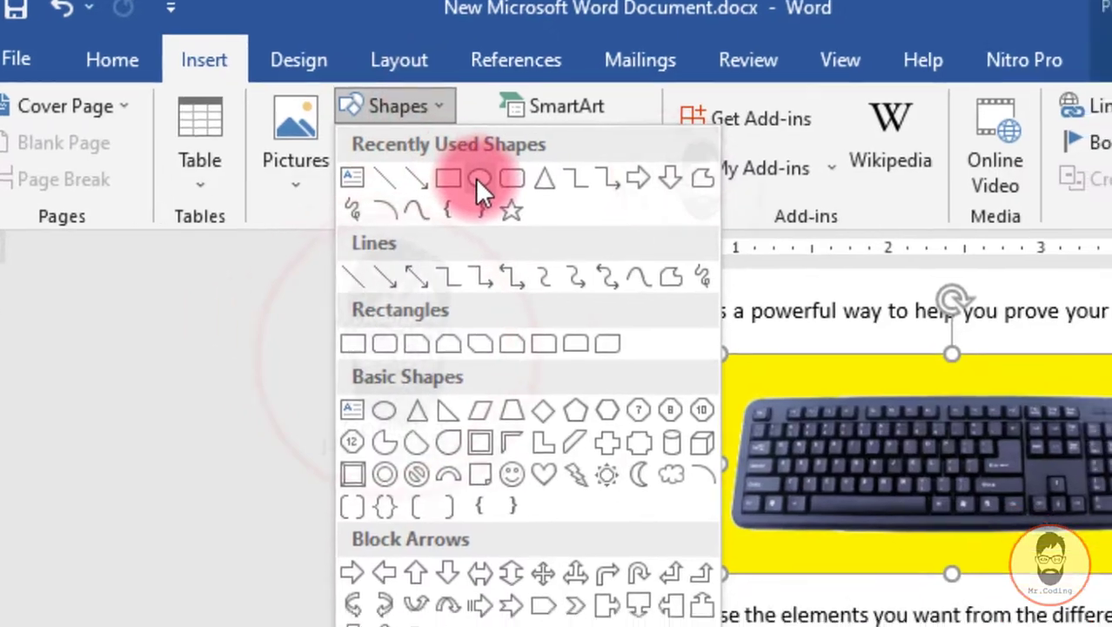
pyautogui.click(478, 179)
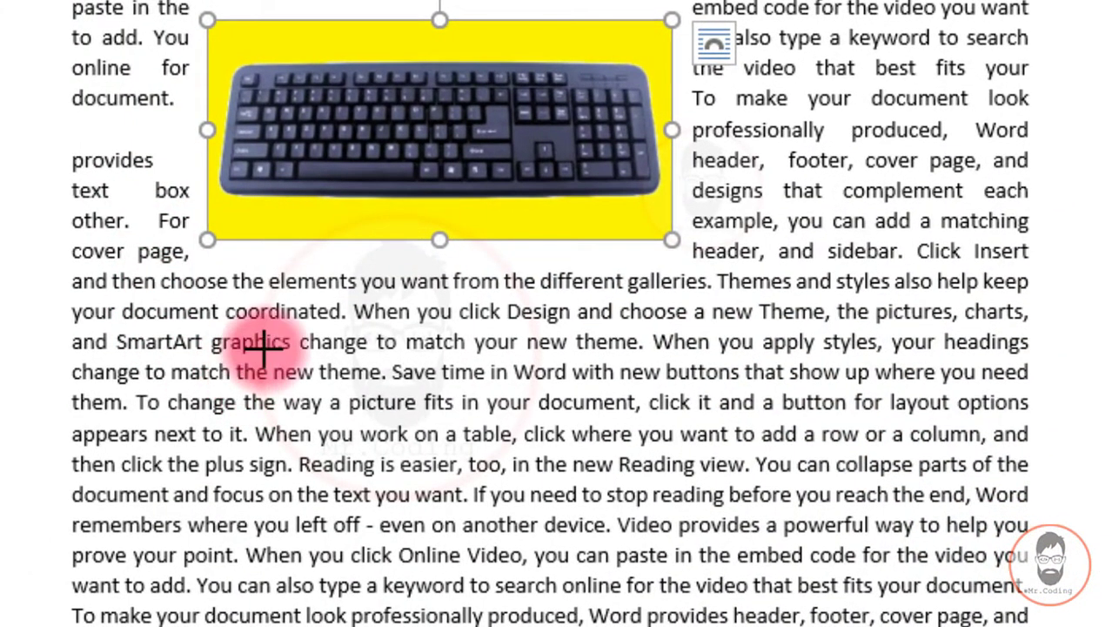
pyautogui.scroll(-5, 261, 349)
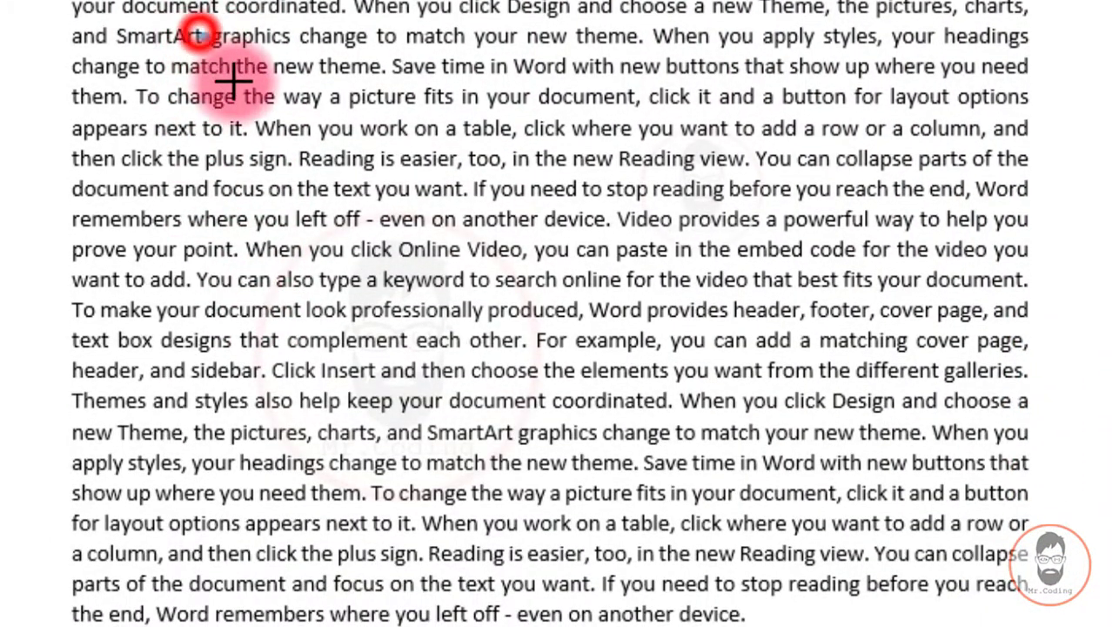
pyautogui.moveTo(201, 33); pyautogui.dragTo(455, 264)
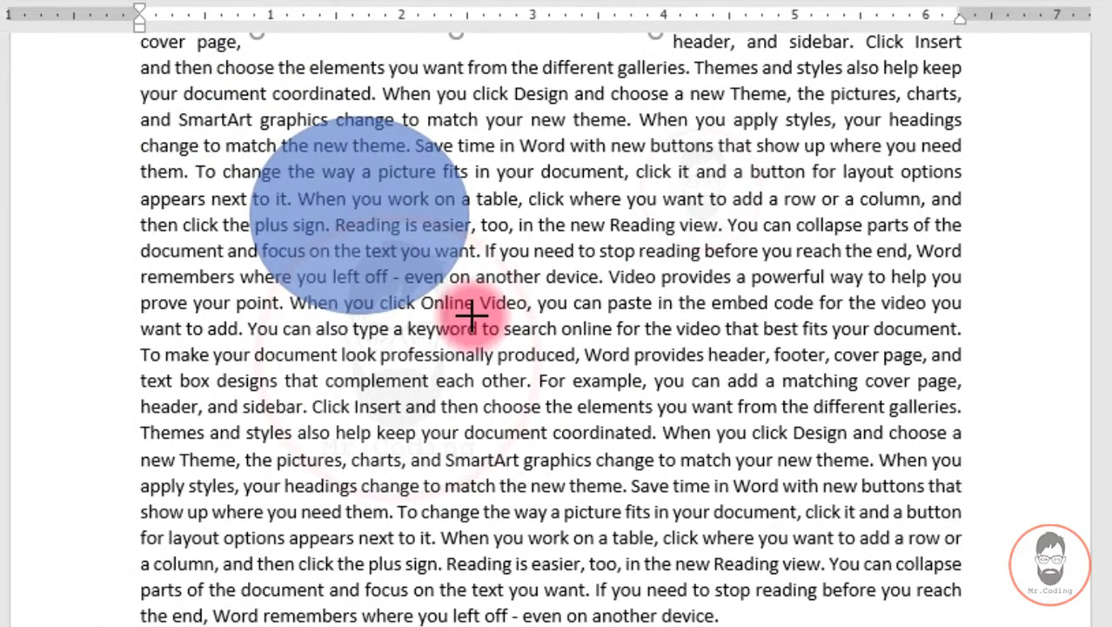
pyautogui.moveTo(470, 315)
pyautogui.mouseDown()
pyautogui.moveTo(483, 322)
pyautogui.moveTo(475, 317)
pyautogui.mouseUp()
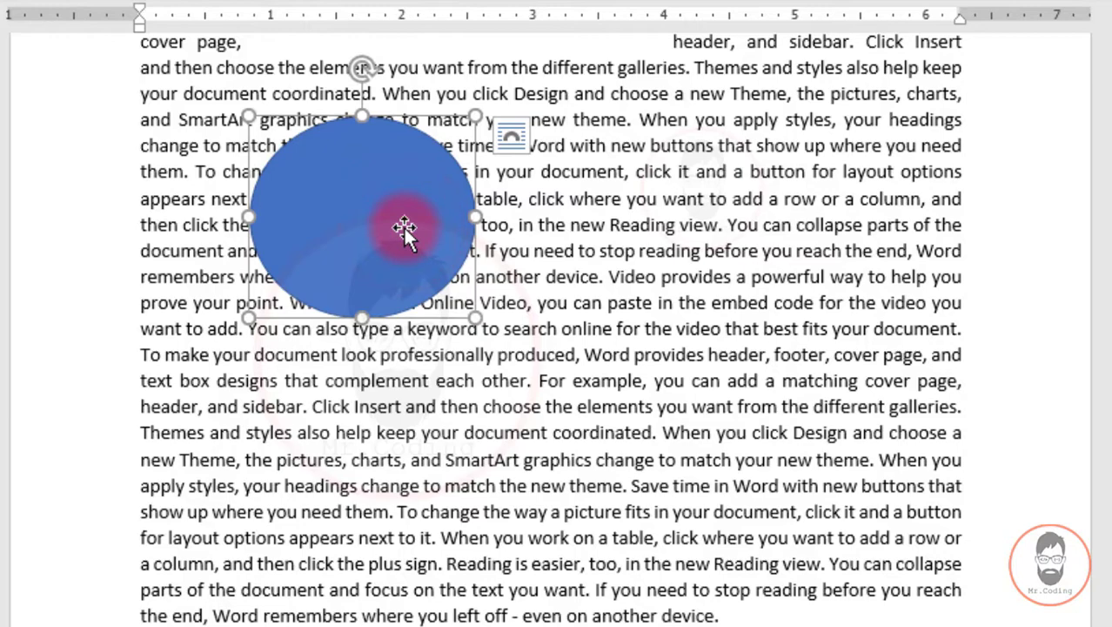
pyautogui.moveTo(414, 224)
pyautogui.mouseDown()
pyautogui.moveTo(641, 218)
pyautogui.moveTo(394, 202)
pyautogui.mouseUp()
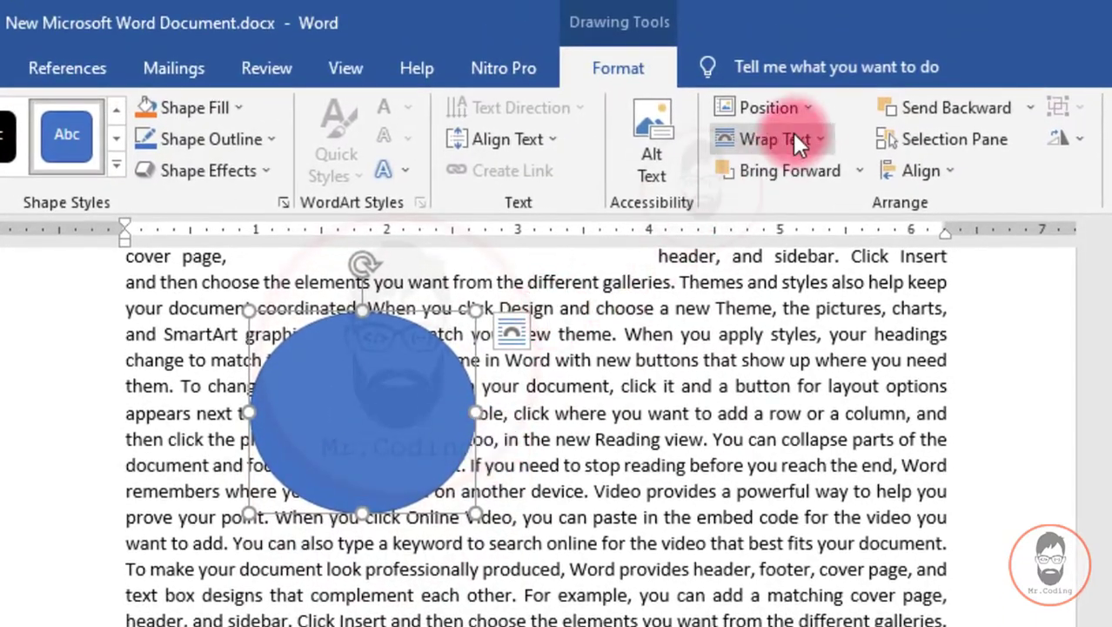
# Step: Give the circle Square wrapping and move it down and right into the paragraph
pyautogui.click(819, 137)
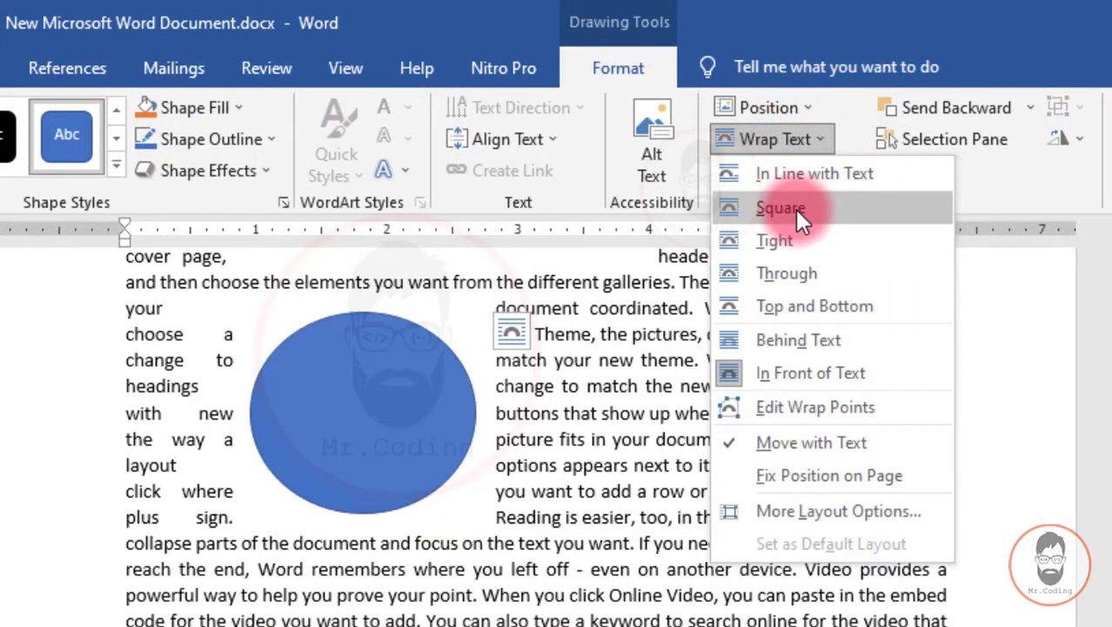
pyautogui.click(795, 209)
pyautogui.scroll(5, 509, 397)
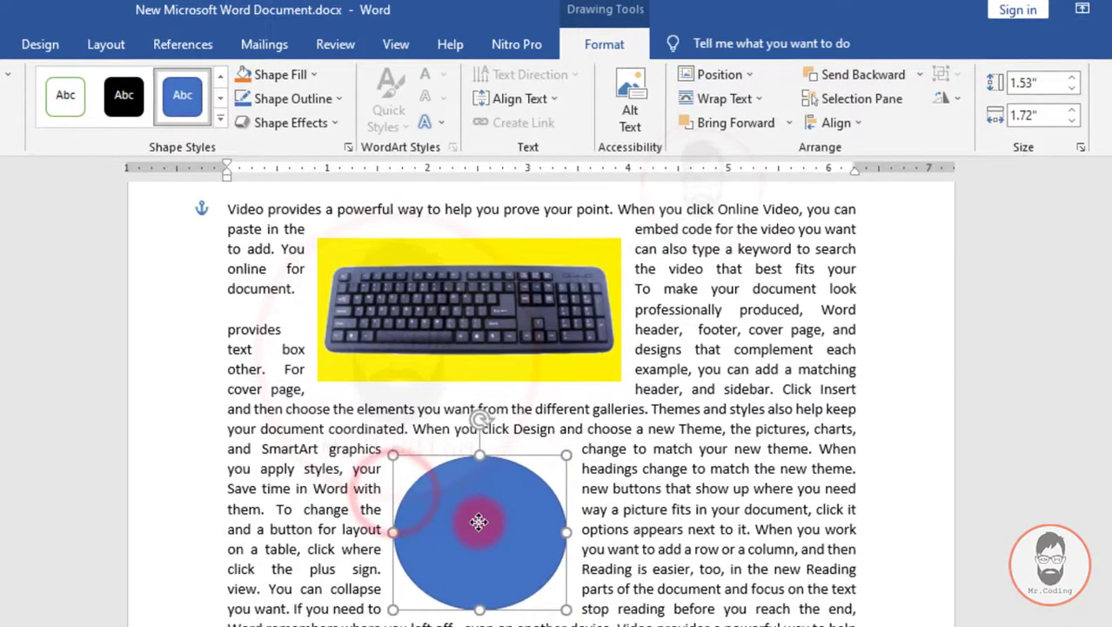
pyautogui.moveTo(394, 503); pyautogui.dragTo(478, 531)
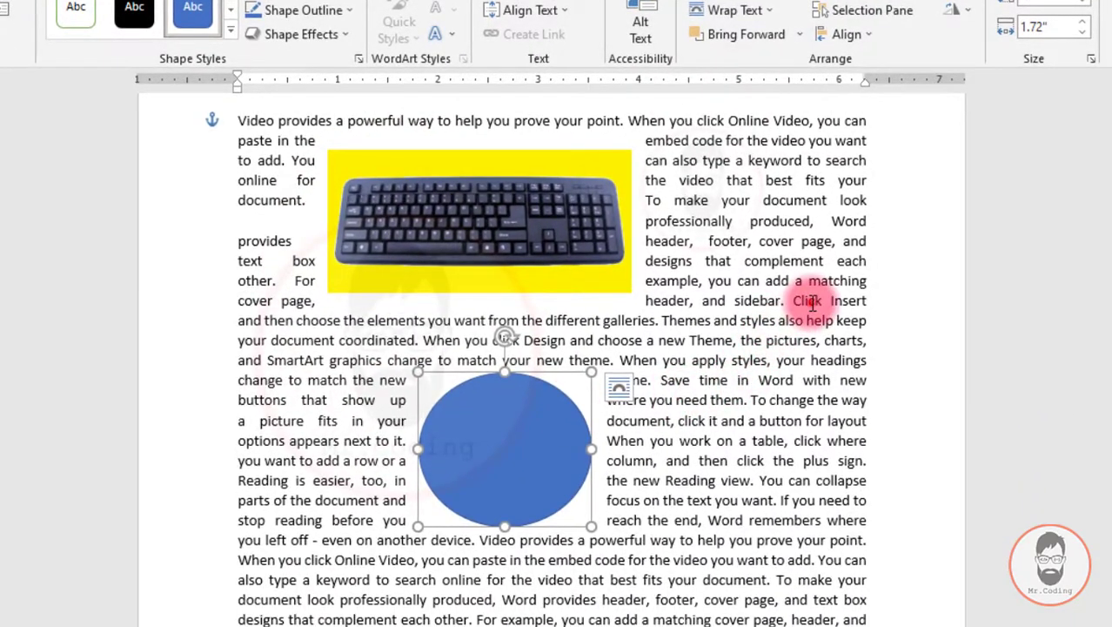
pyautogui.click(807, 300)
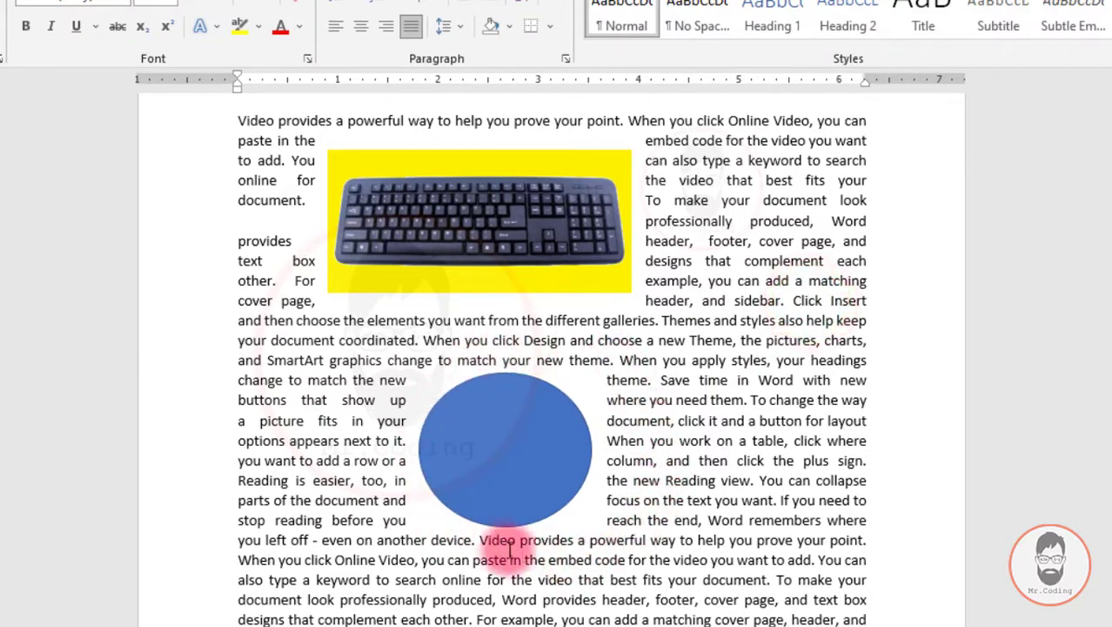
pyautogui.click(527, 452)
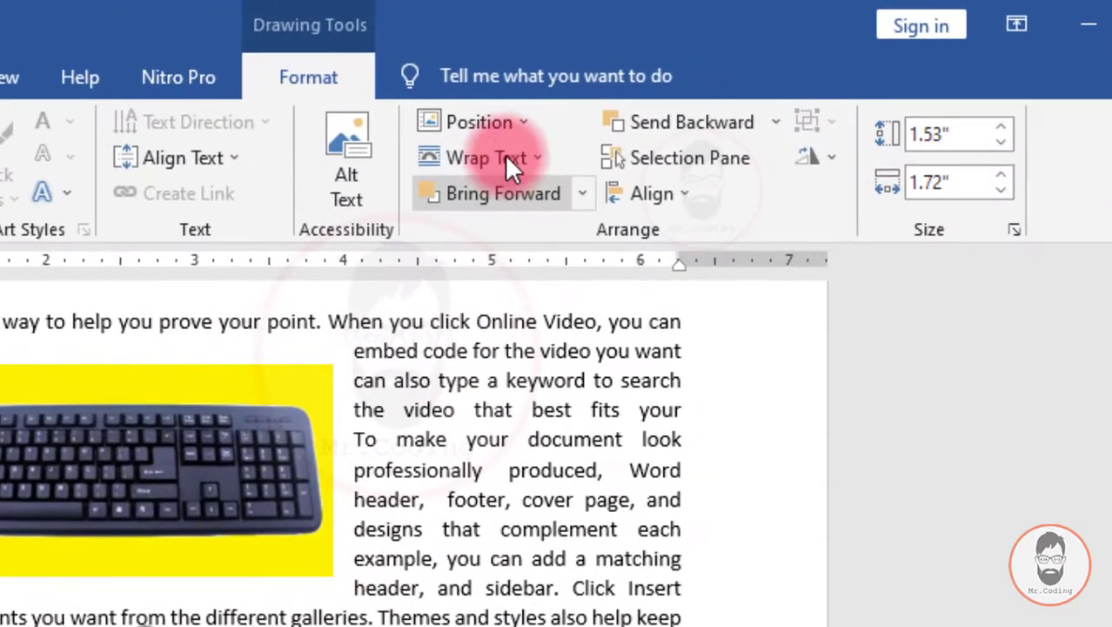
# Step: Switch the circle's wrapping to Tight so text follows its outline
pyautogui.click(511, 157)
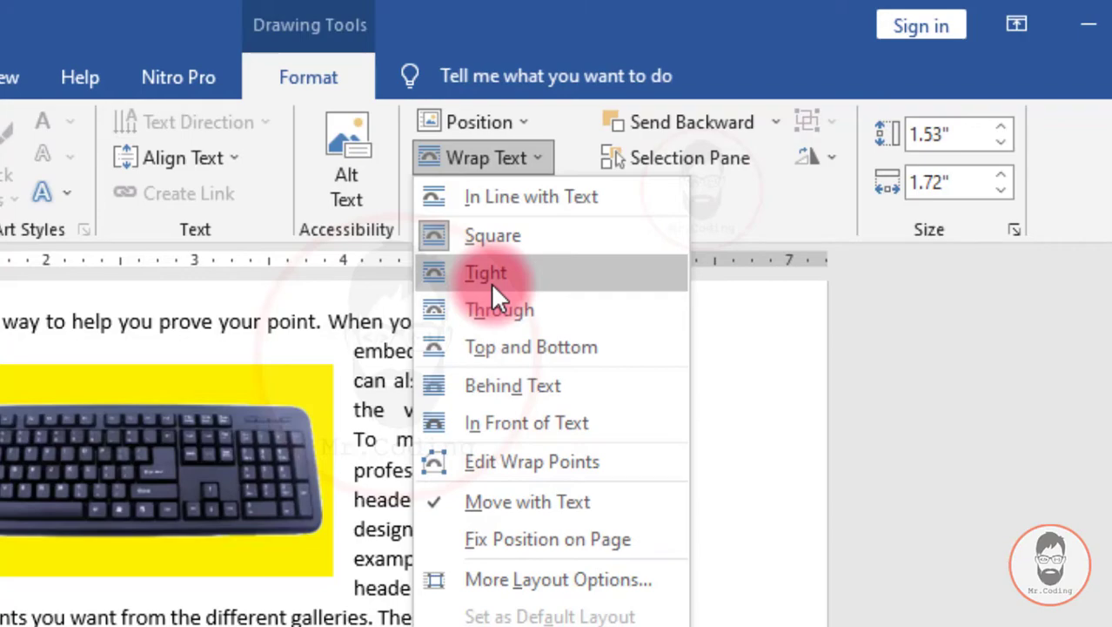
pyautogui.click(493, 284)
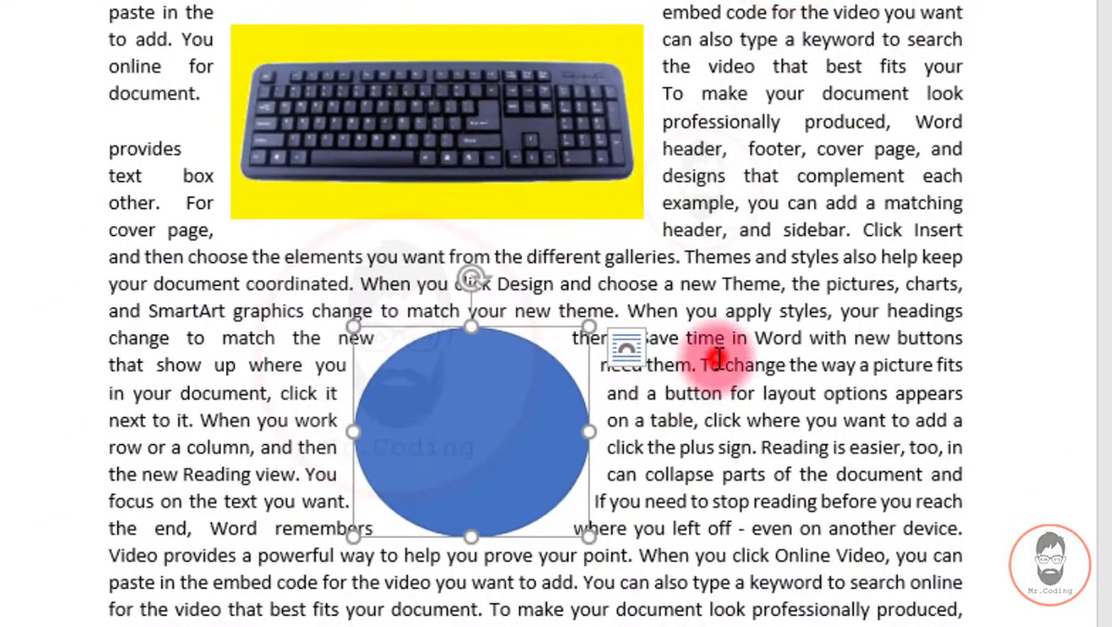
pyautogui.click(721, 363)
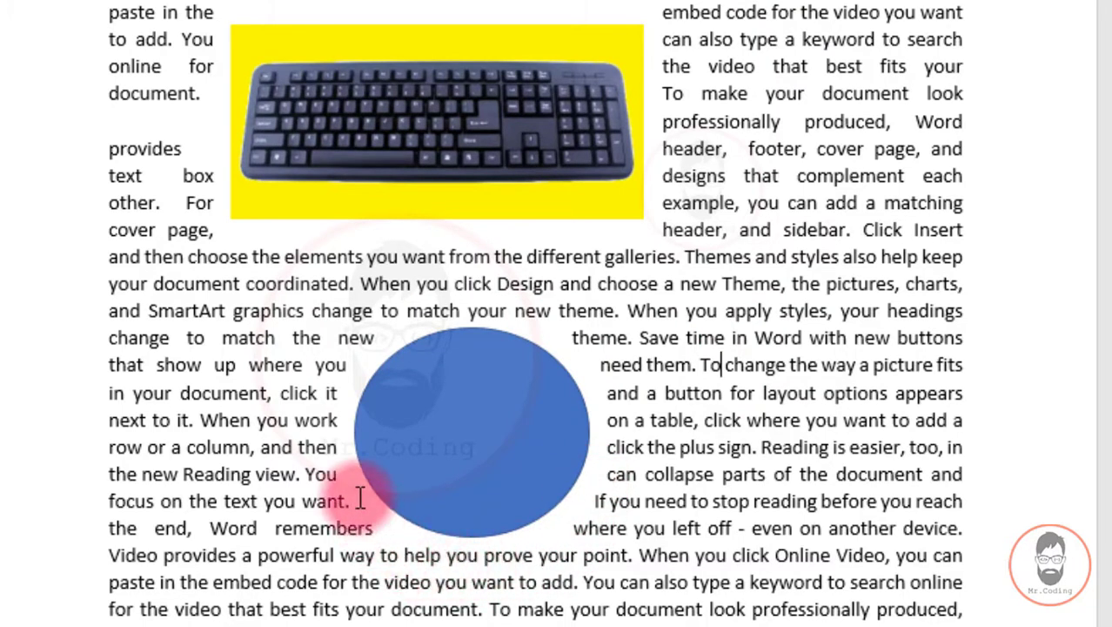
pyautogui.click(478, 409)
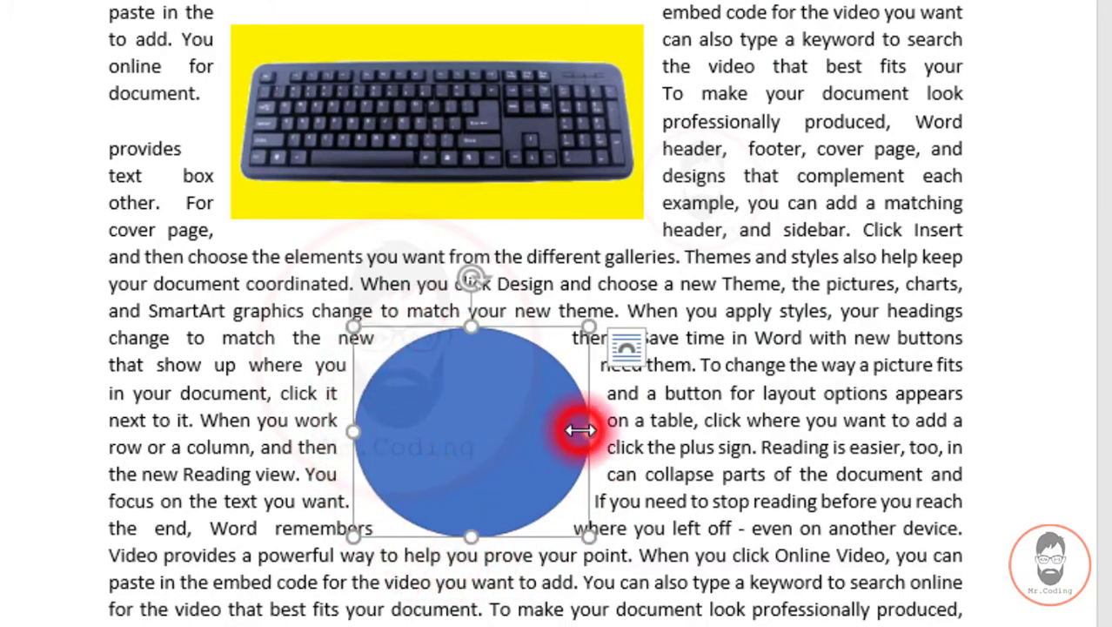
# Step: Stretch the circle into a wide ellipse using its right-middle handle
pyautogui.moveTo(580, 429)
pyautogui.mouseDown()
pyautogui.moveTo(882, 430)
pyautogui.moveTo(720, 440)
pyautogui.mouseUp()
pyautogui.click(901, 259)
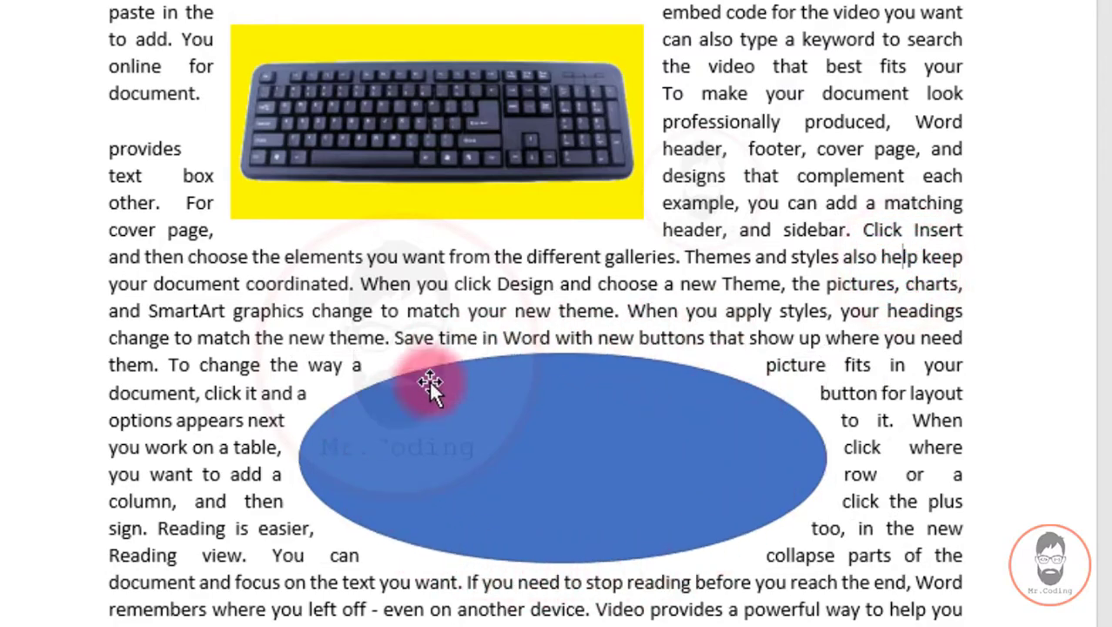
pyautogui.click(569, 422)
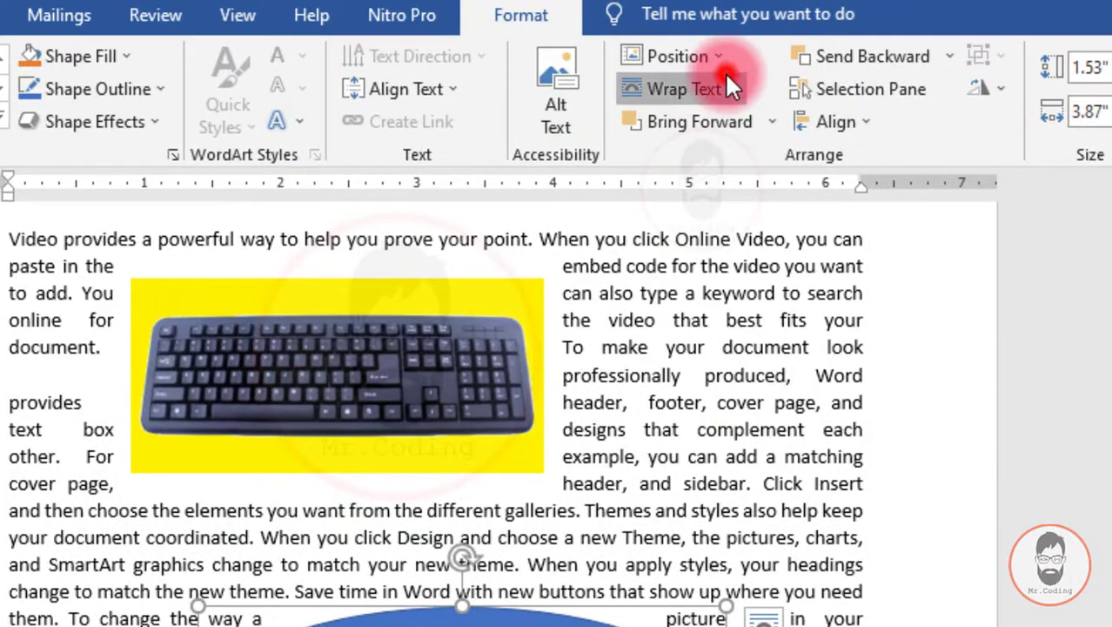
# Step: Check the ellipse's Wrap Text options without changes, then delete the keyboard picture
pyautogui.click(727, 83)
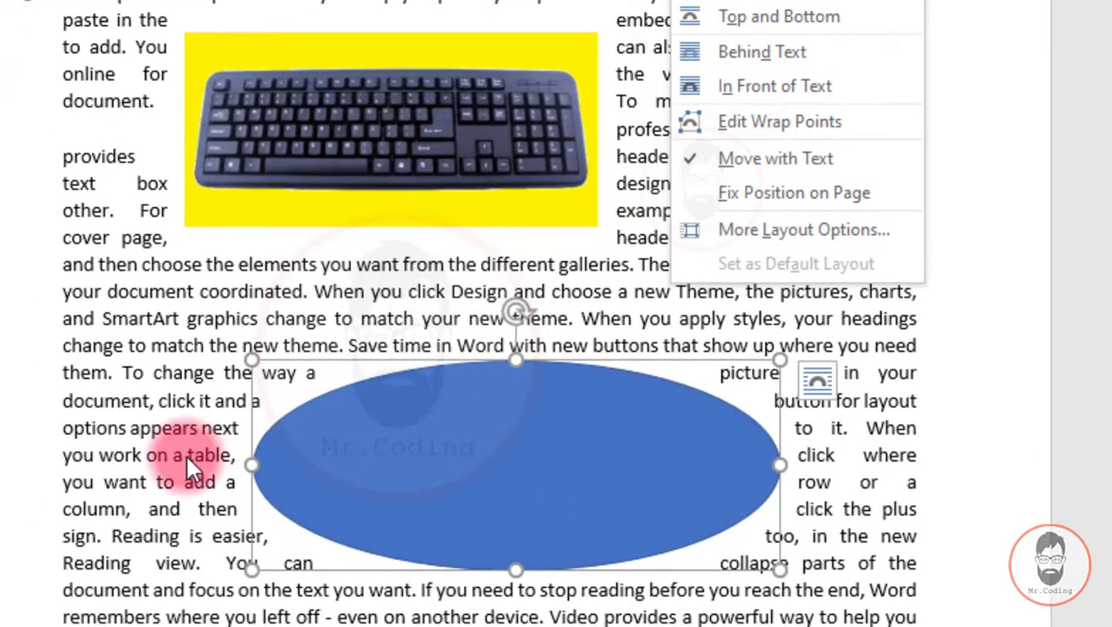
pyautogui.click(383, 442)
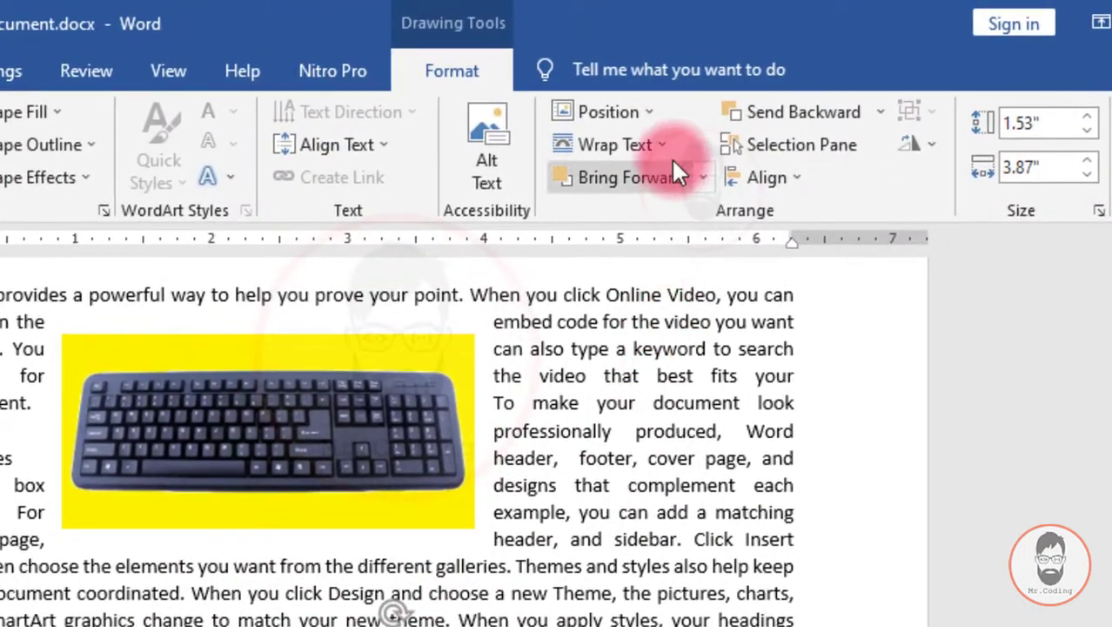
pyautogui.click(662, 144)
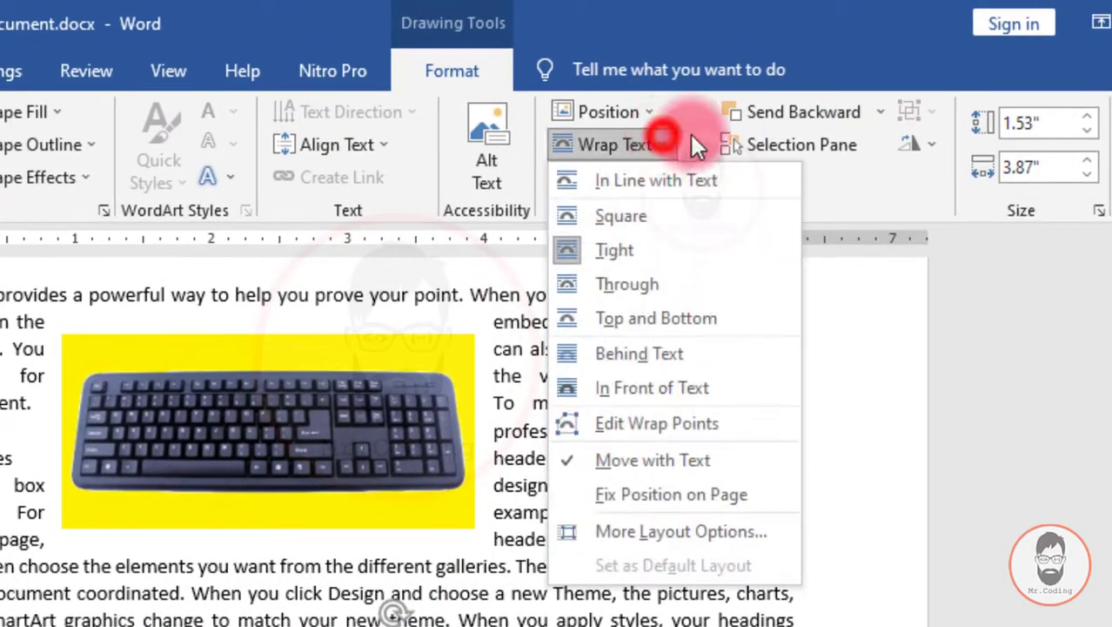
pyautogui.click(648, 284)
pyautogui.click(648, 144)
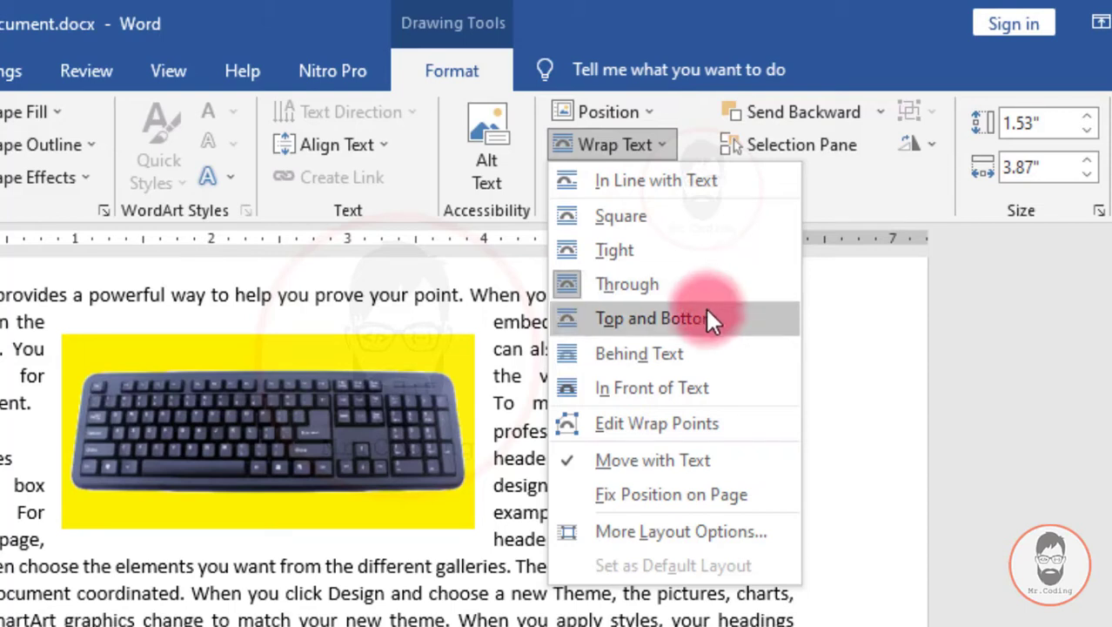
pyautogui.click(311, 433)
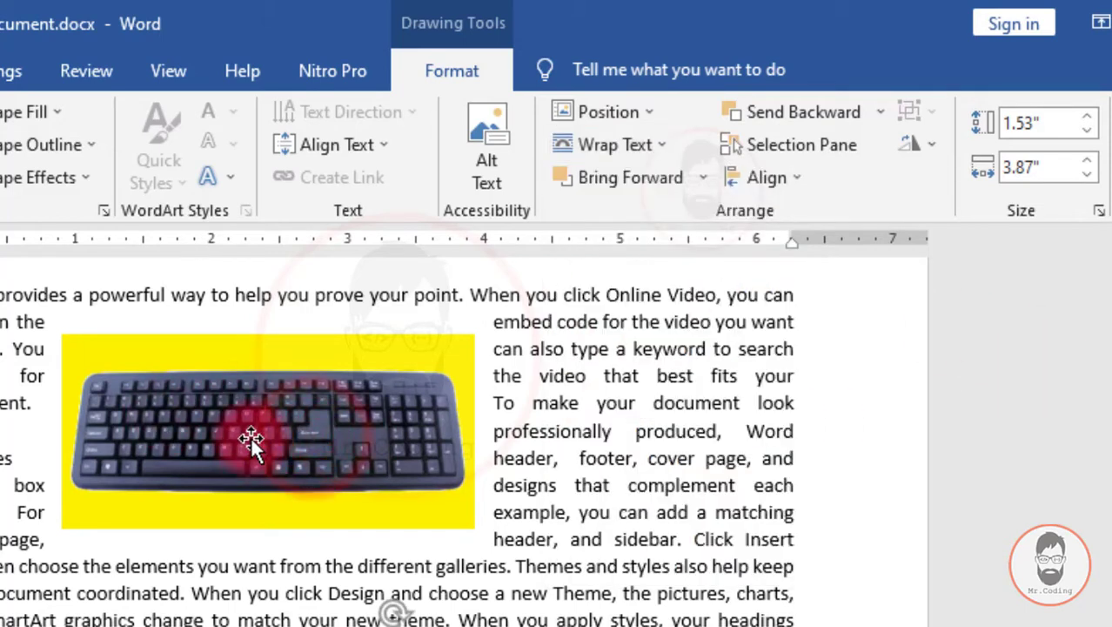
pyautogui.press('Delete')
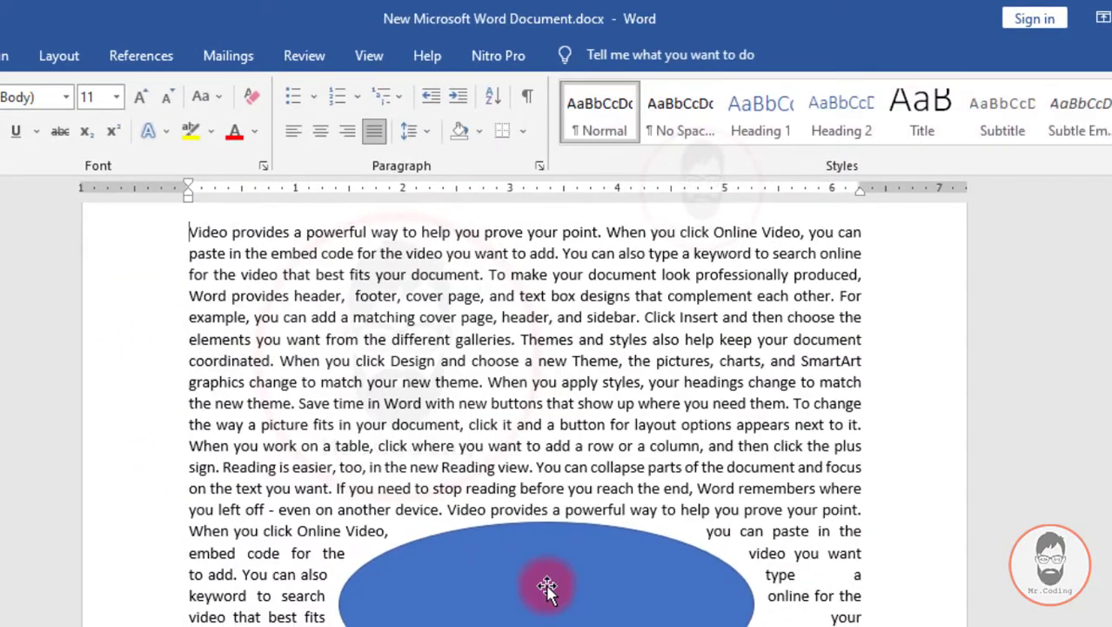
# Step: Move the ellipse up into the first paragraph and give it Top and Bottom wrapping
pyautogui.moveTo(547, 587); pyautogui.dragTo(502, 397)
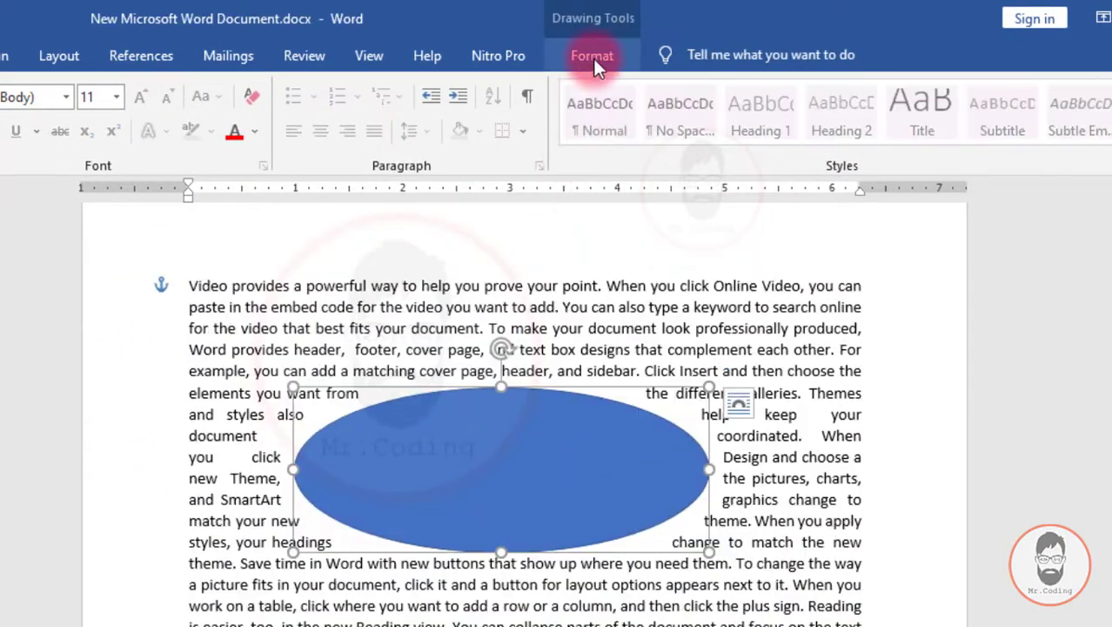
pyautogui.click(593, 59)
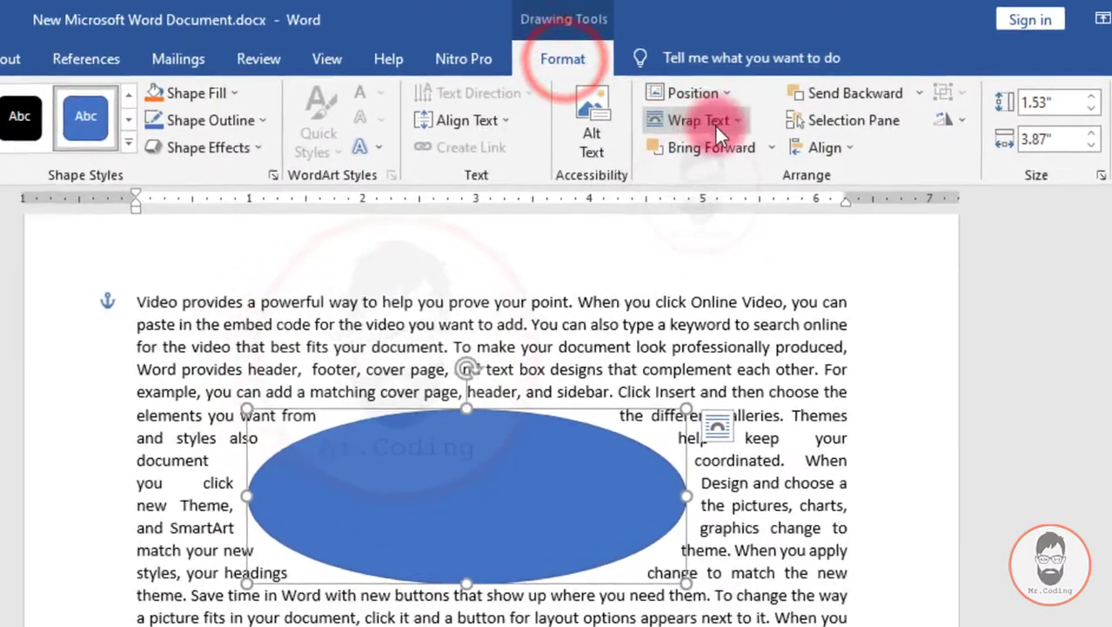
pyautogui.click(677, 137)
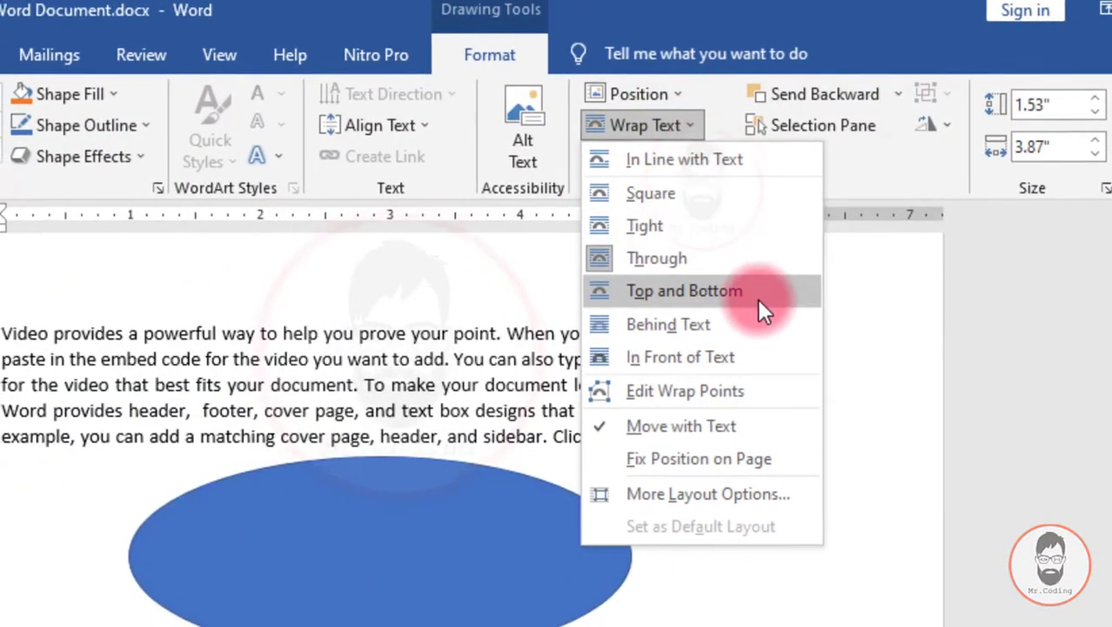
pyautogui.click(755, 304)
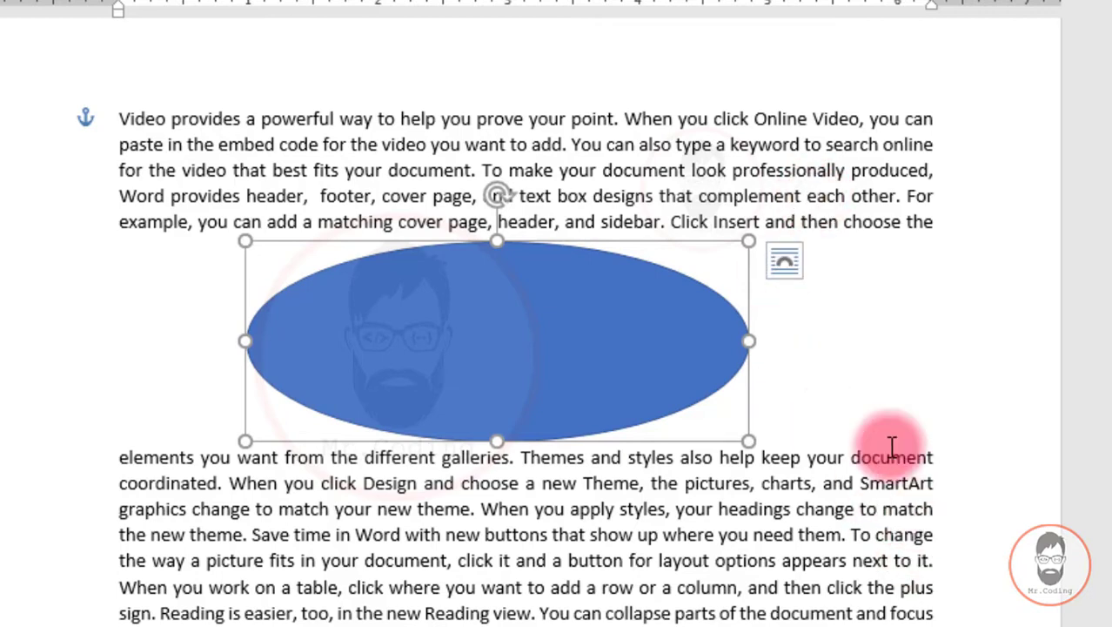
# Step: Make the ellipse narrower and shift it right and down
pyautogui.moveTo(739, 334); pyautogui.dragTo(729, 340)
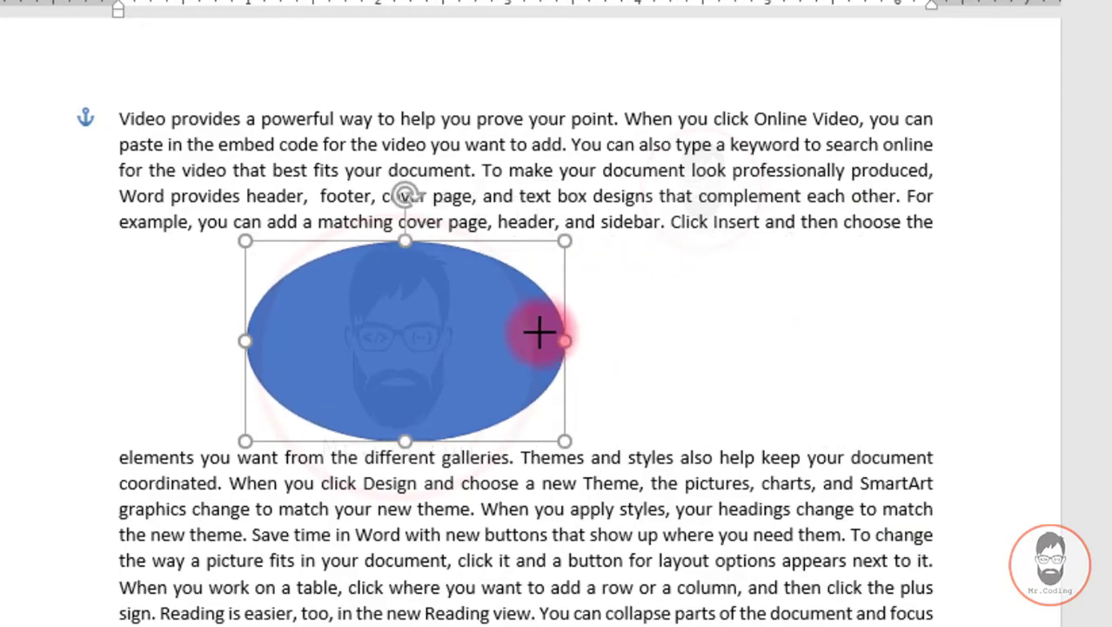
pyautogui.moveTo(811, 323); pyautogui.dragTo(538, 339)
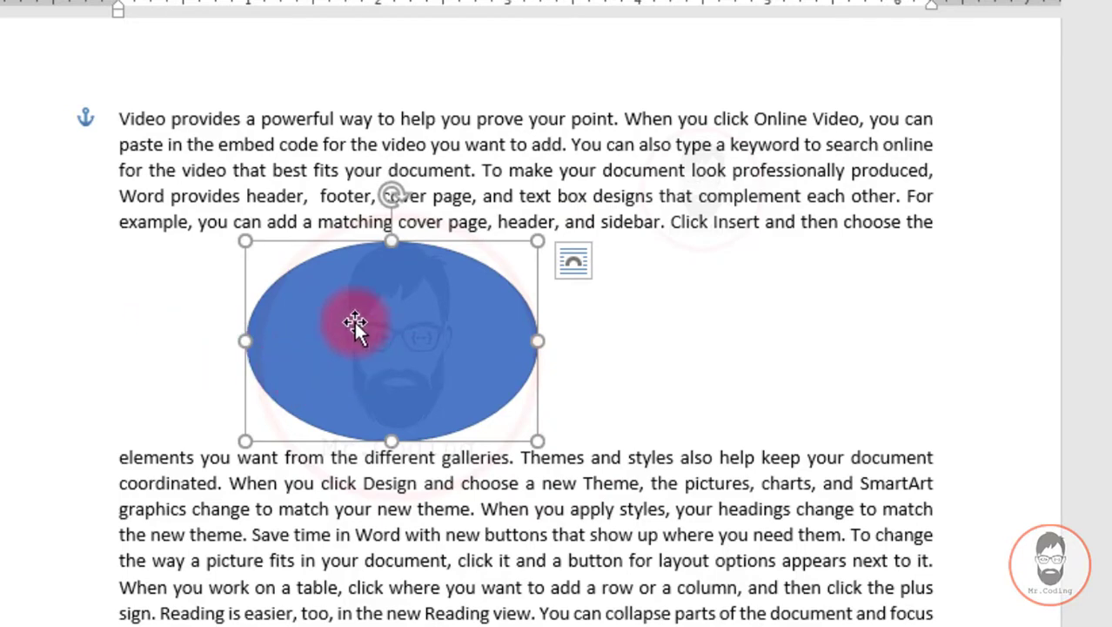
pyautogui.moveTo(353, 318)
pyautogui.mouseDown()
pyautogui.moveTo(431, 411)
pyautogui.moveTo(483, 297)
pyautogui.mouseUp()
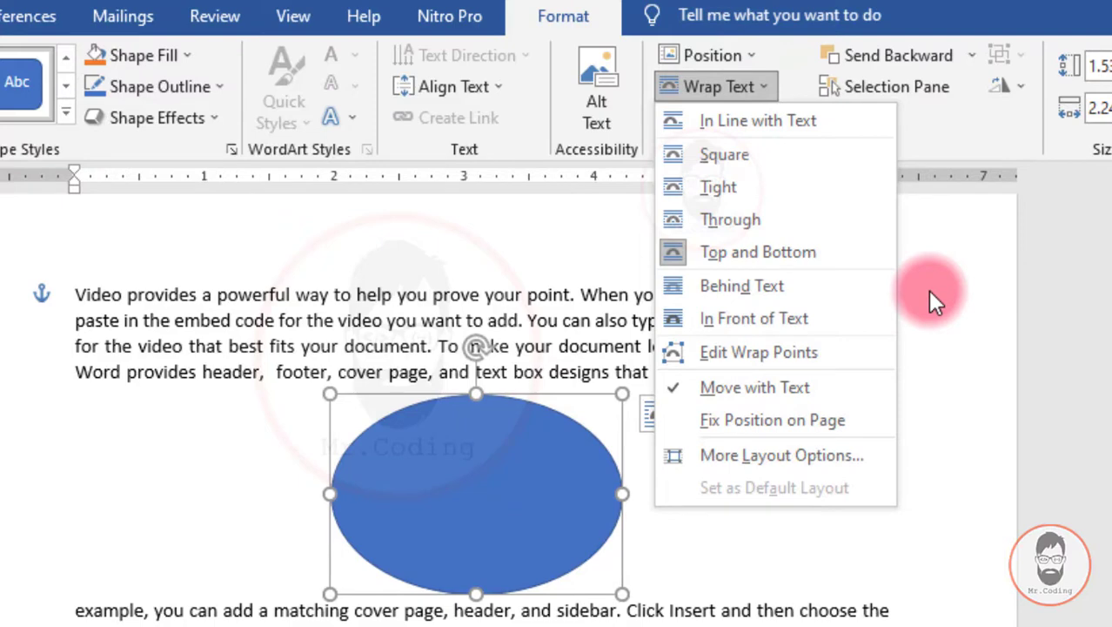
# Step: Set the ellipse to Behind Text, then test selecting the text lines running over it
pyautogui.click(766, 285)
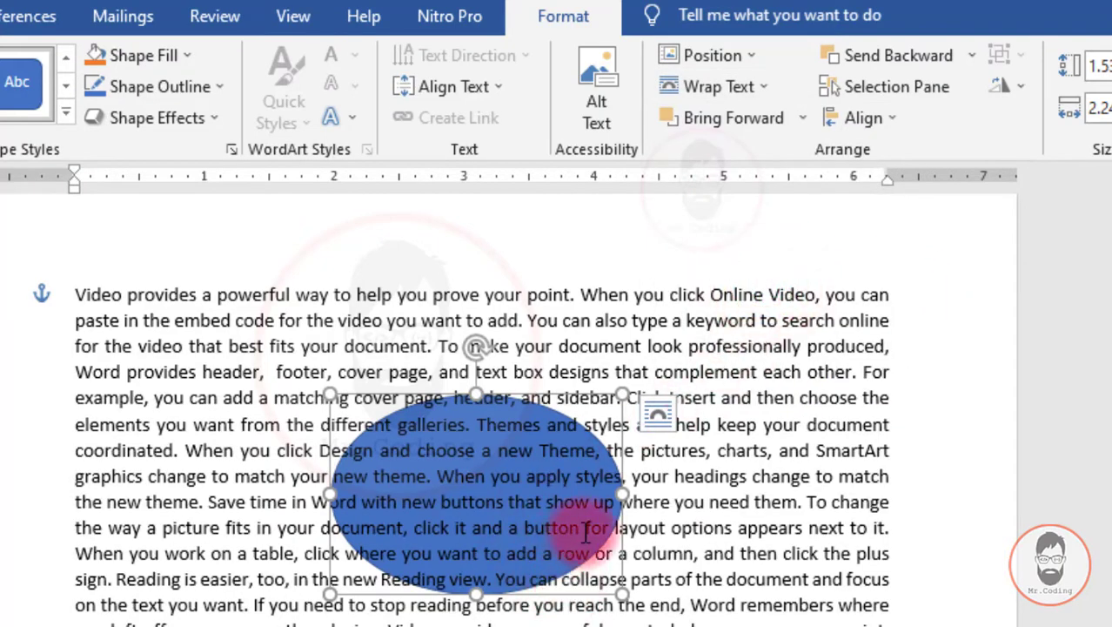
pyautogui.click(522, 461)
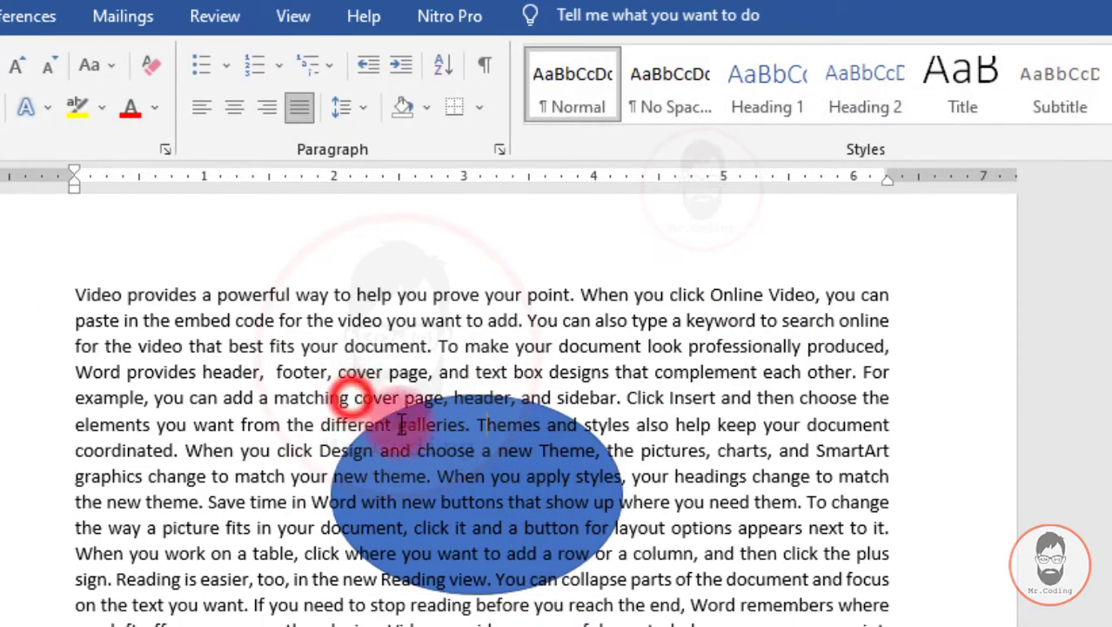
pyautogui.moveTo(354, 397); pyautogui.dragTo(594, 609)
pyautogui.click(470, 476)
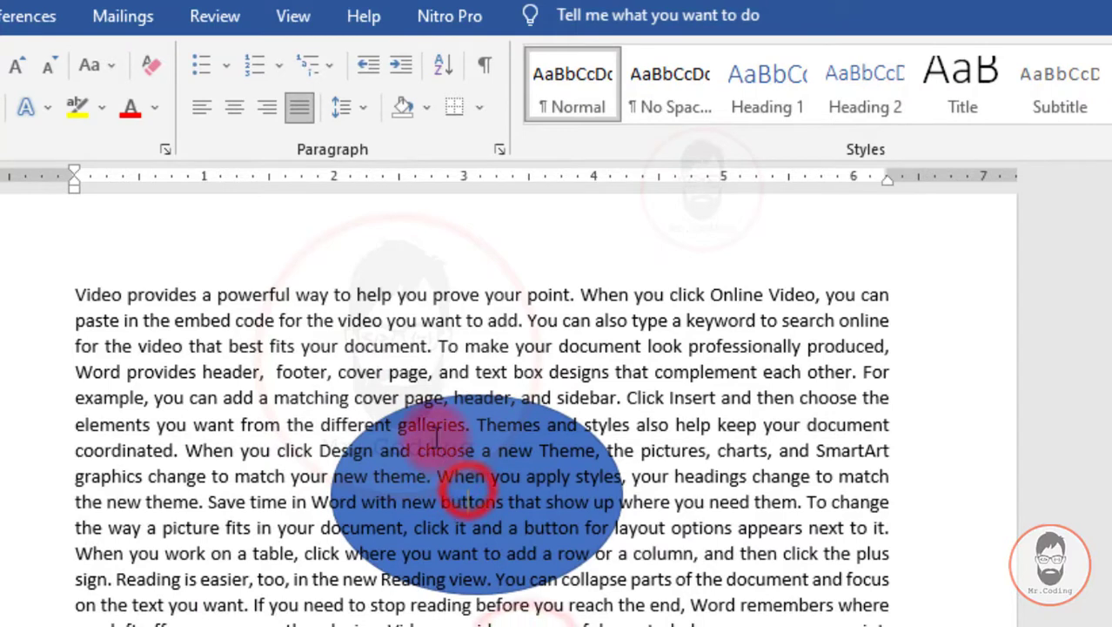
pyautogui.click(620, 613)
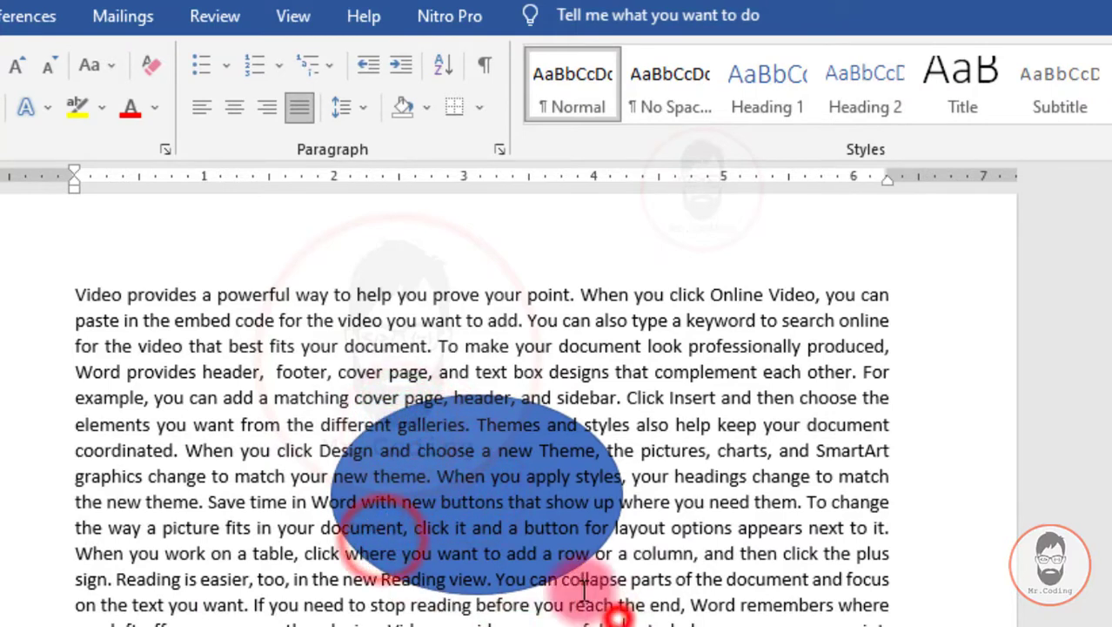
pyautogui.click(280, 389)
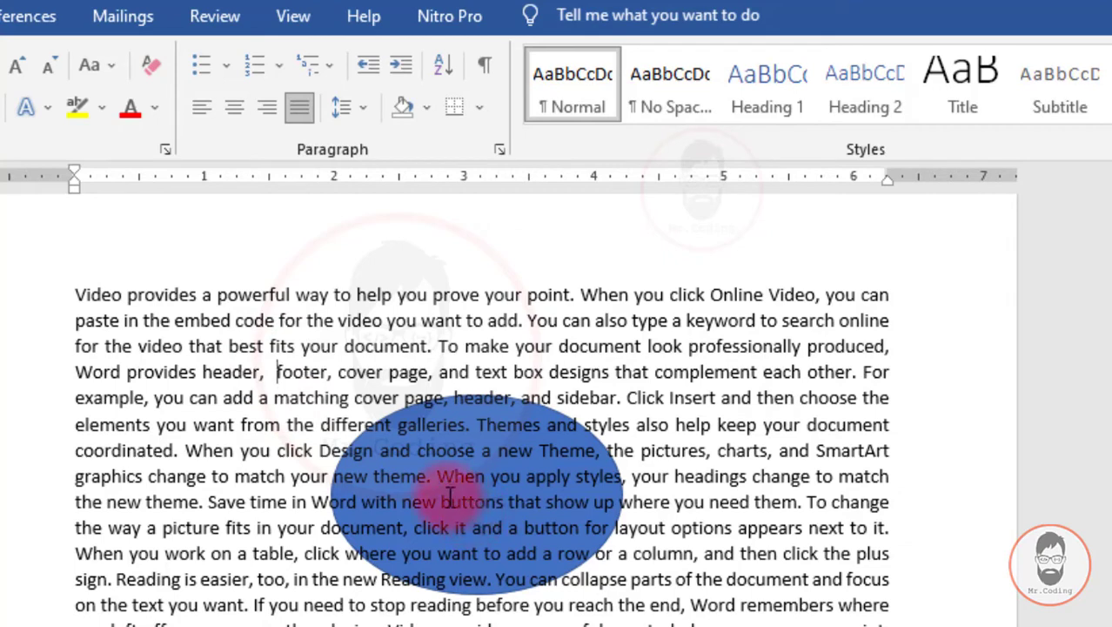
pyautogui.moveTo(250, 370); pyautogui.dragTo(509, 528)
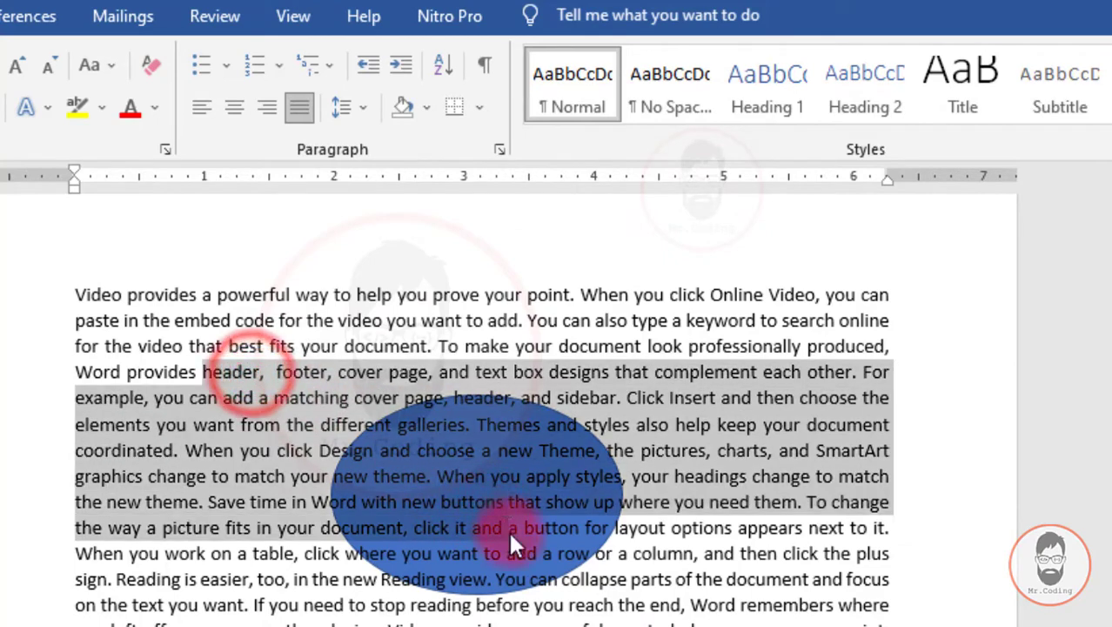
pyautogui.click(590, 579)
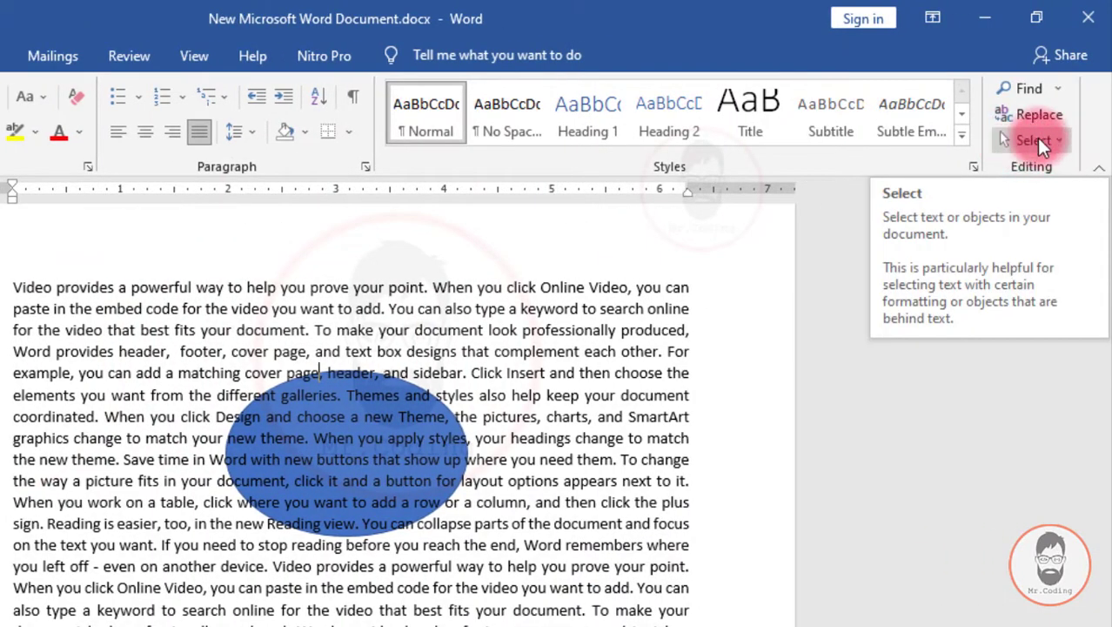
# Step: Look at the Select options, then try selecting text lines across the ellipse
pyautogui.click(1036, 138)
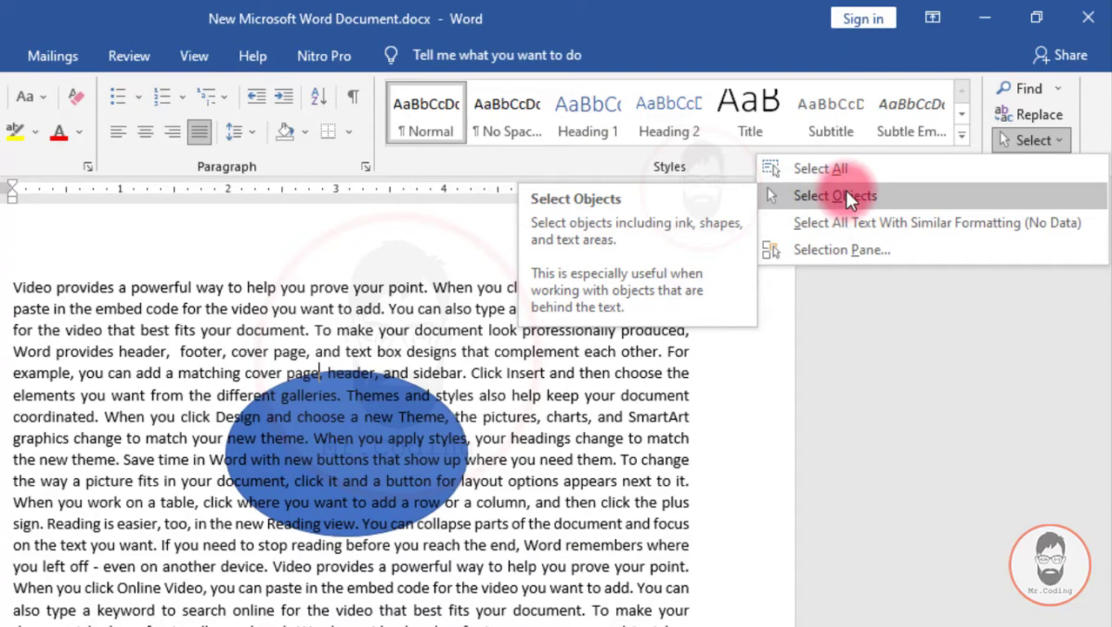
pyautogui.click(583, 331)
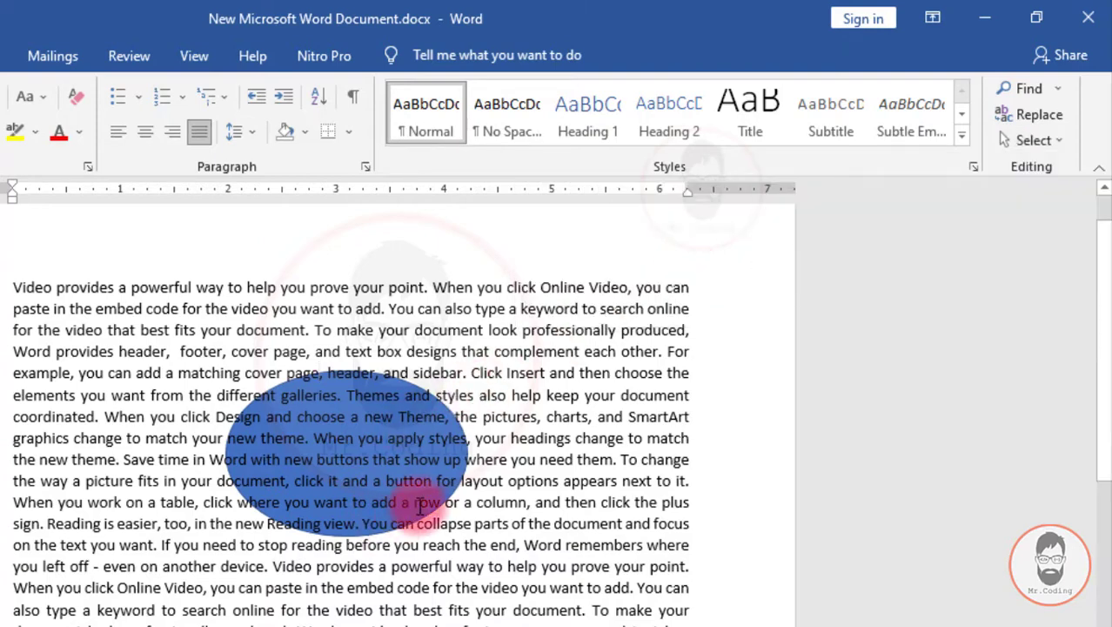
pyautogui.moveTo(20, 288); pyautogui.dragTo(22, 416)
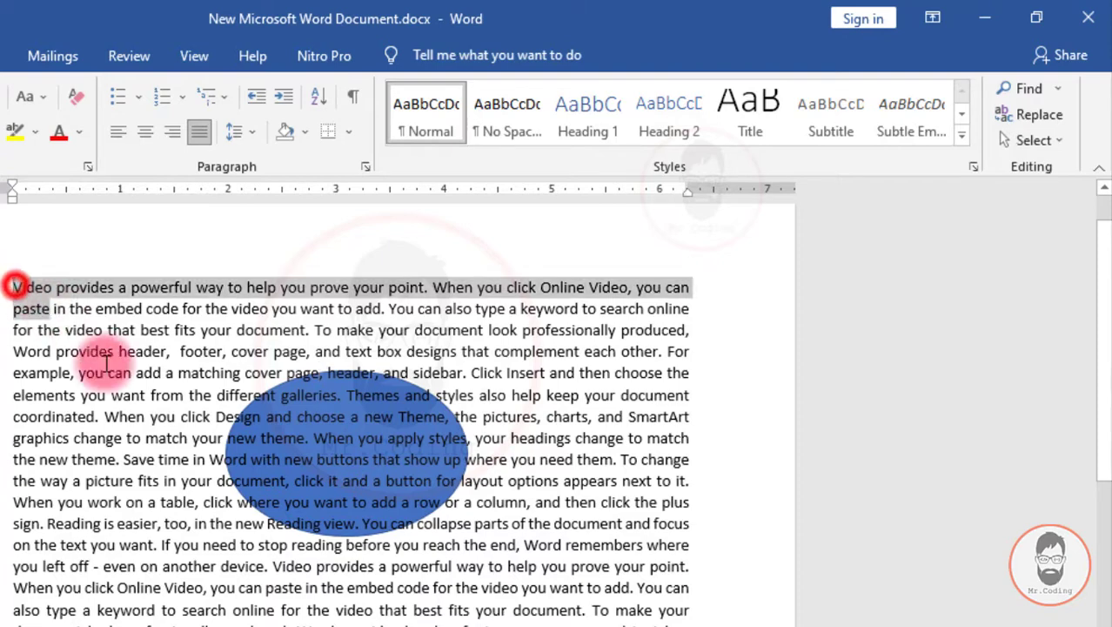
pyautogui.click(143, 478)
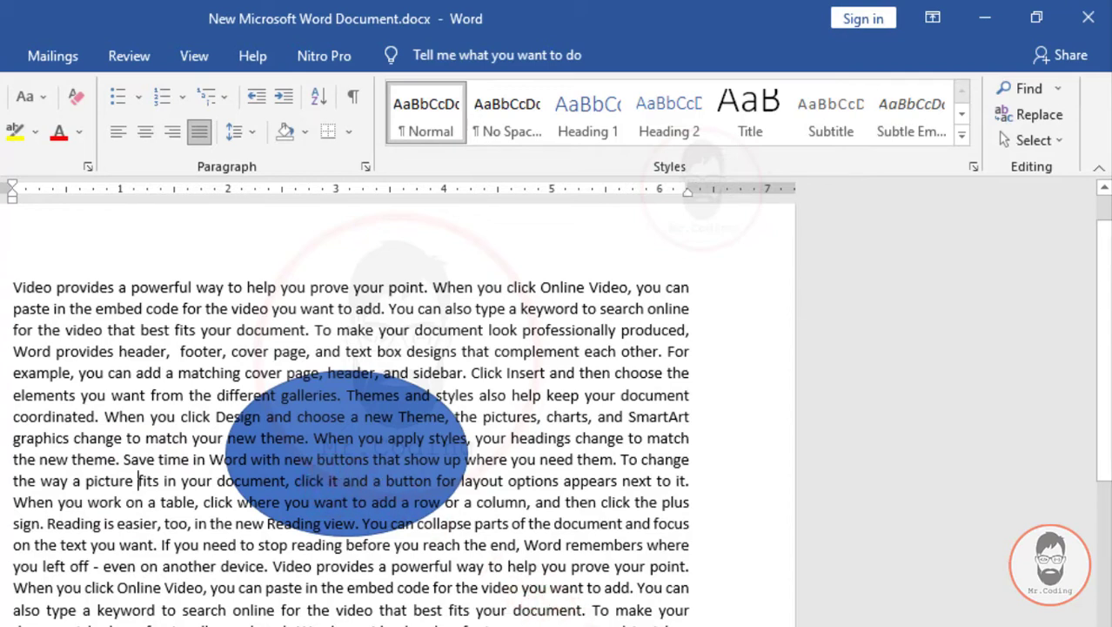
pyautogui.moveTo(513, 620)
pyautogui.mouseDown()
pyautogui.moveTo(162, 407)
pyautogui.moveTo(136, 374)
pyautogui.mouseUp()
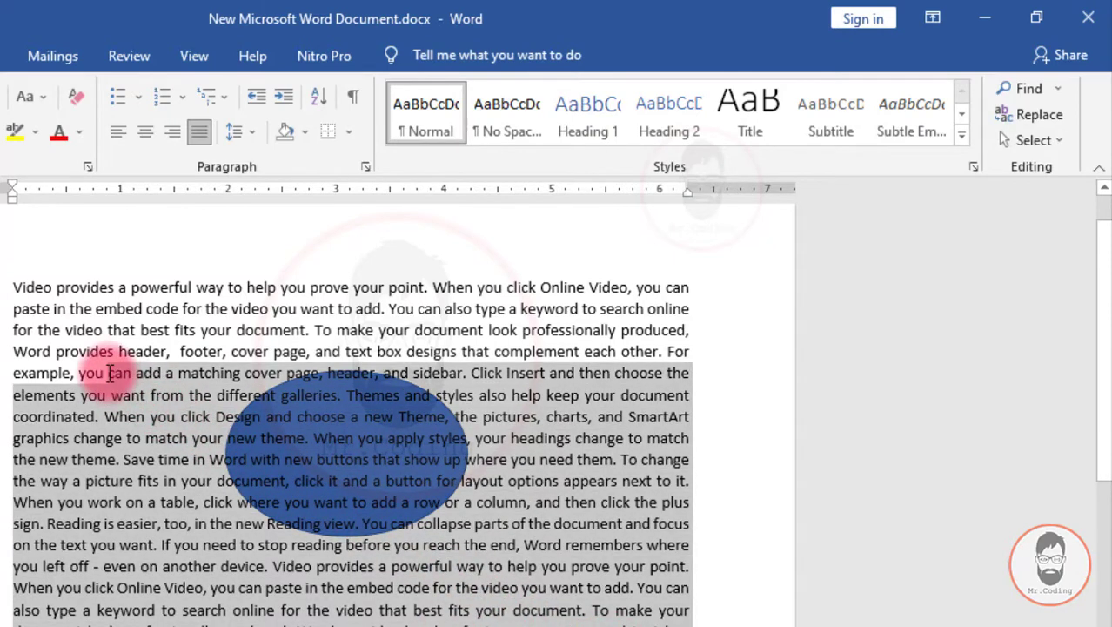
pyautogui.click(285, 477)
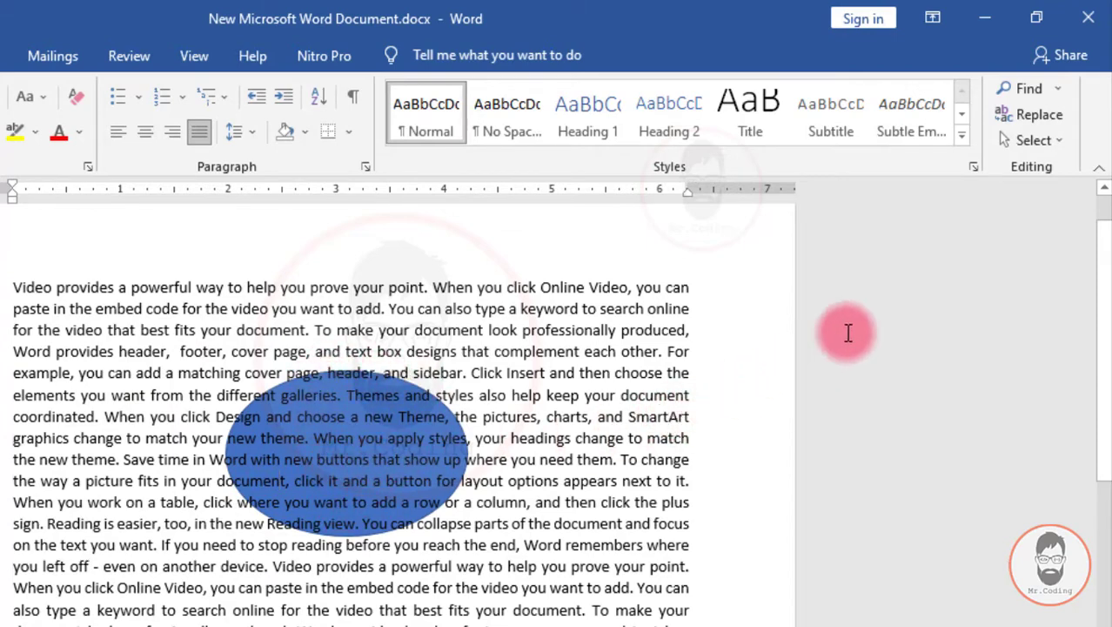
# Step: Turn on Select Objects, pick the blue ellipse, and sweep selection areas across the page
pyautogui.click(1039, 141)
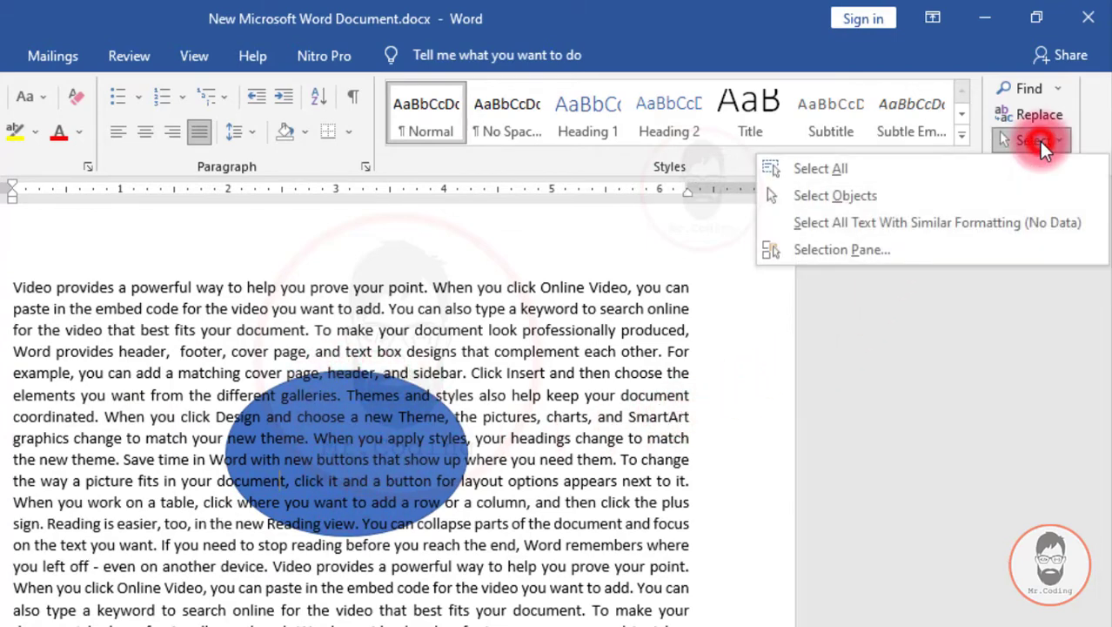
pyautogui.click(857, 194)
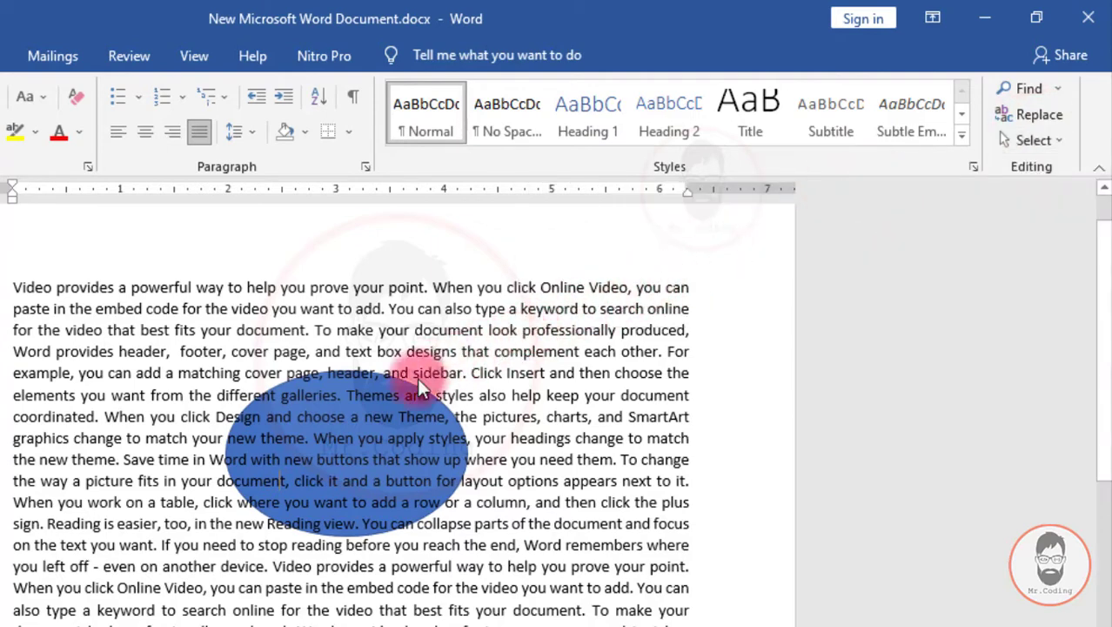
pyautogui.click(360, 422)
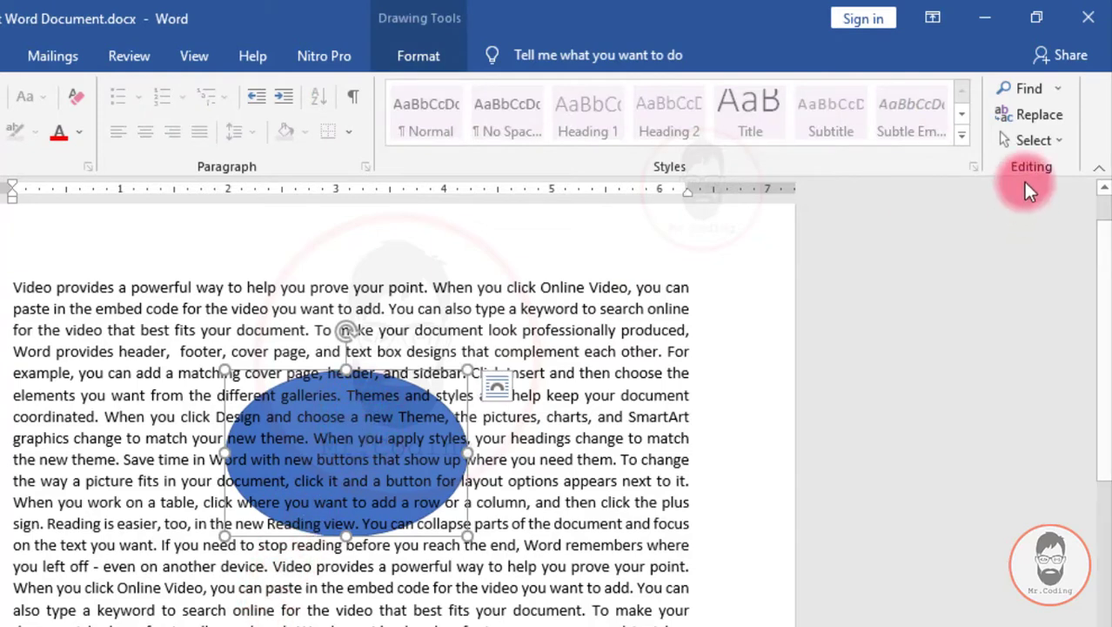
pyautogui.click(1020, 141)
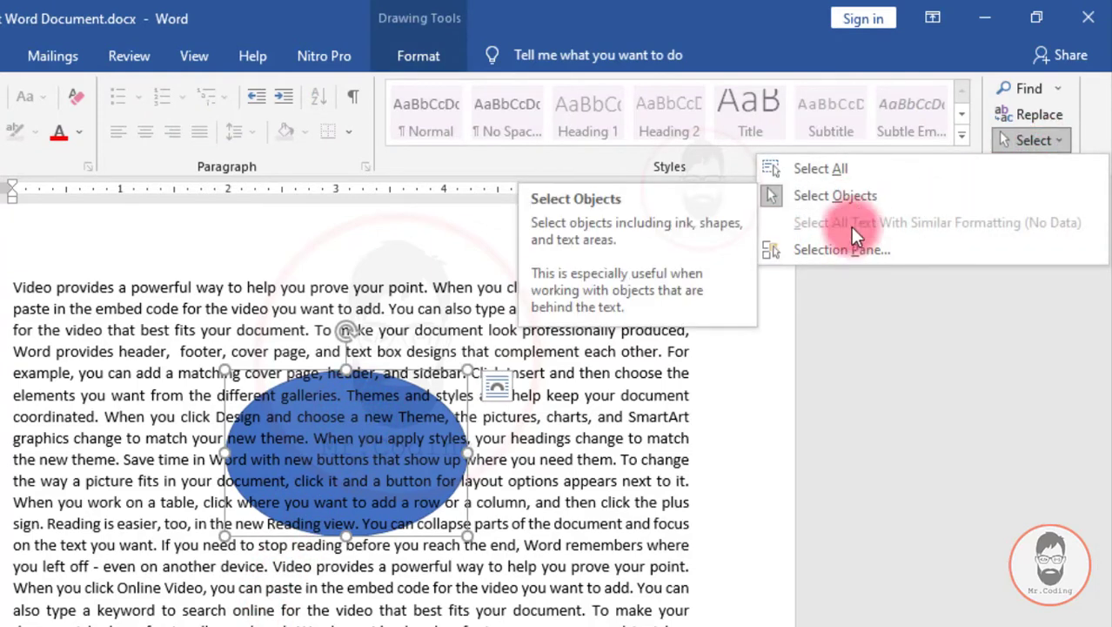
pyautogui.click(26, 331)
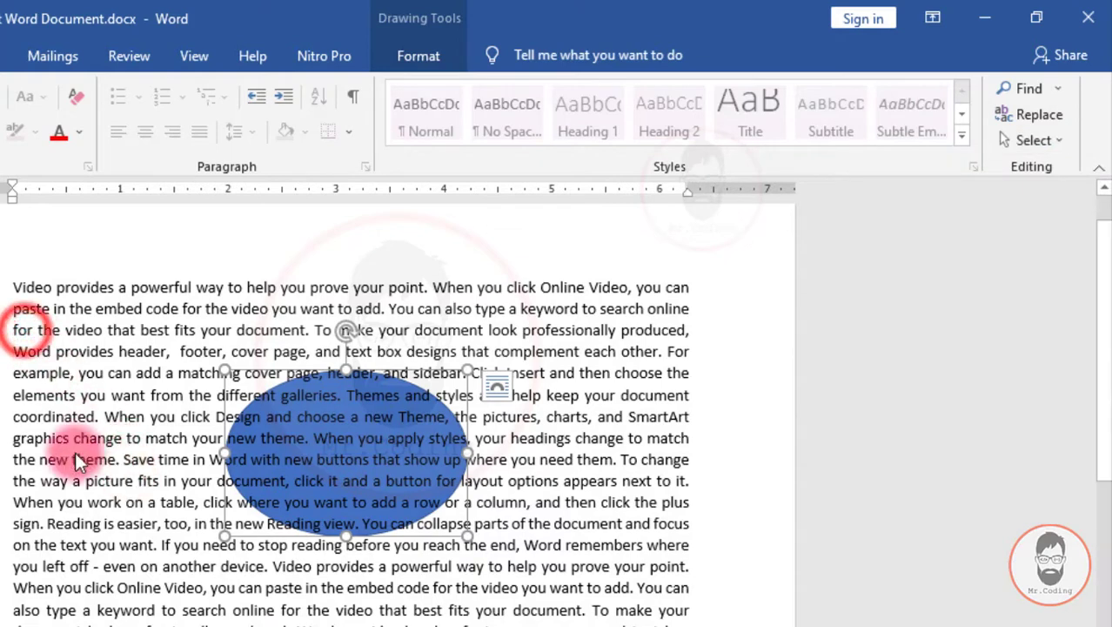
pyautogui.moveTo(76, 460); pyautogui.dragTo(228, 622)
pyautogui.moveTo(87, 402); pyautogui.dragTo(306, 602)
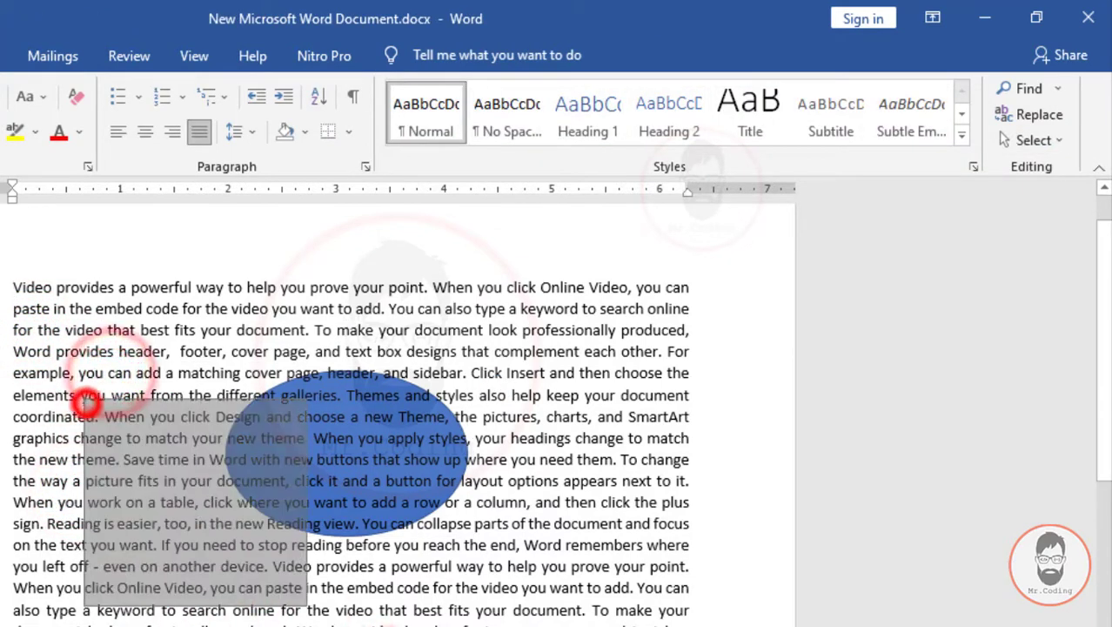
pyautogui.moveTo(198, 590); pyautogui.dragTo(28, 320)
pyautogui.moveTo(202, 622); pyautogui.dragTo(65, 343)
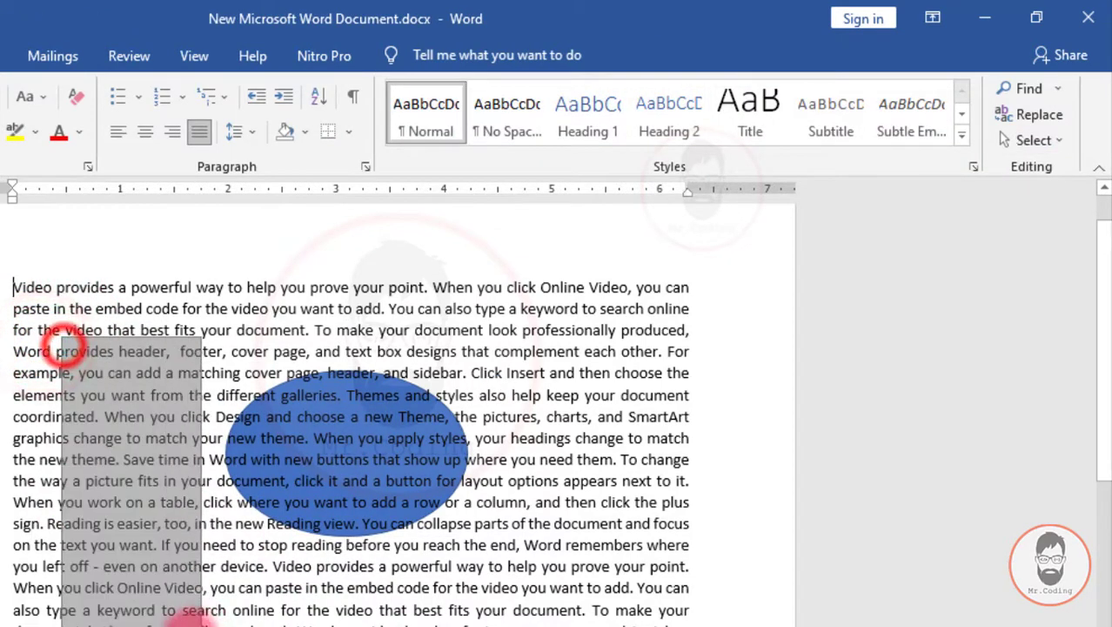
pyautogui.click(66, 346)
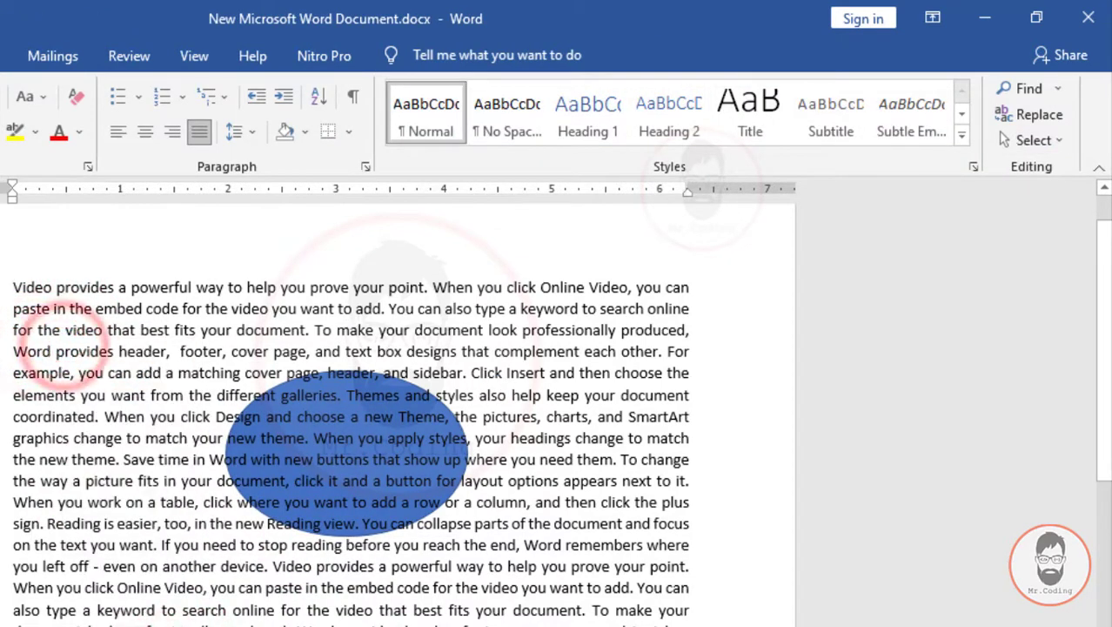
# Step: Toggle Select Objects off to select the opening text lines, then turn it back on
pyautogui.click(1059, 145)
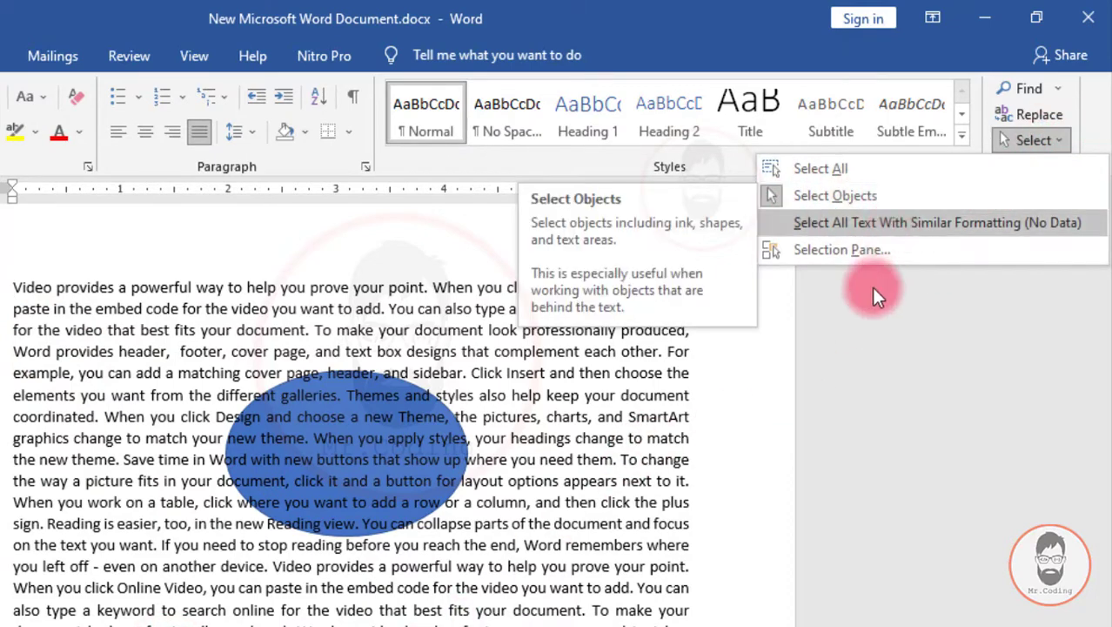
pyautogui.click(35, 296)
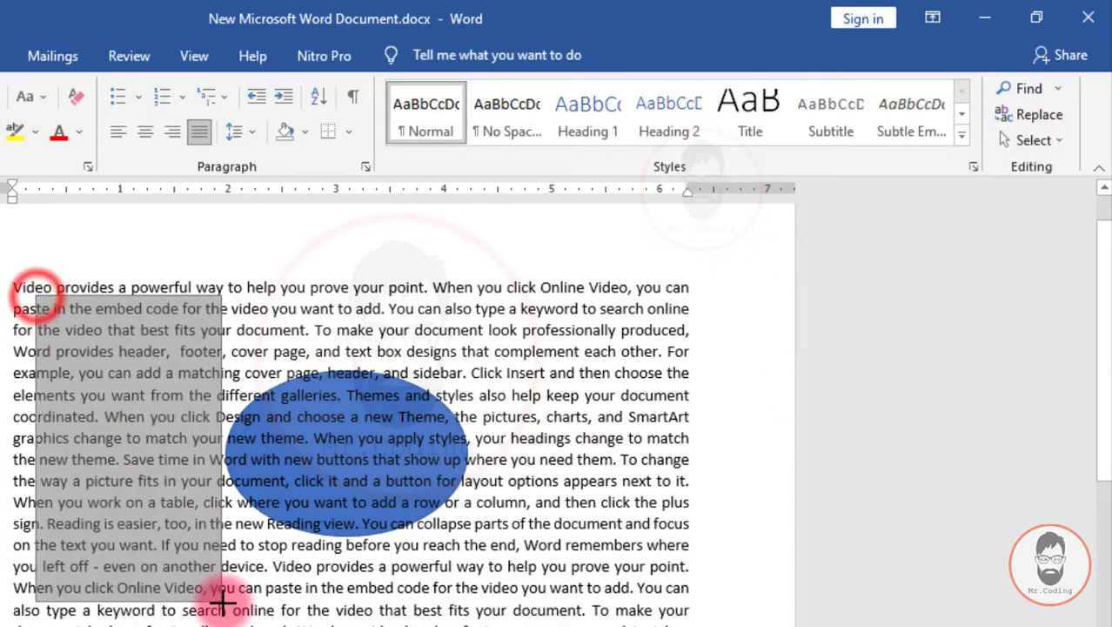
pyautogui.click(15, 289)
pyautogui.click(1050, 144)
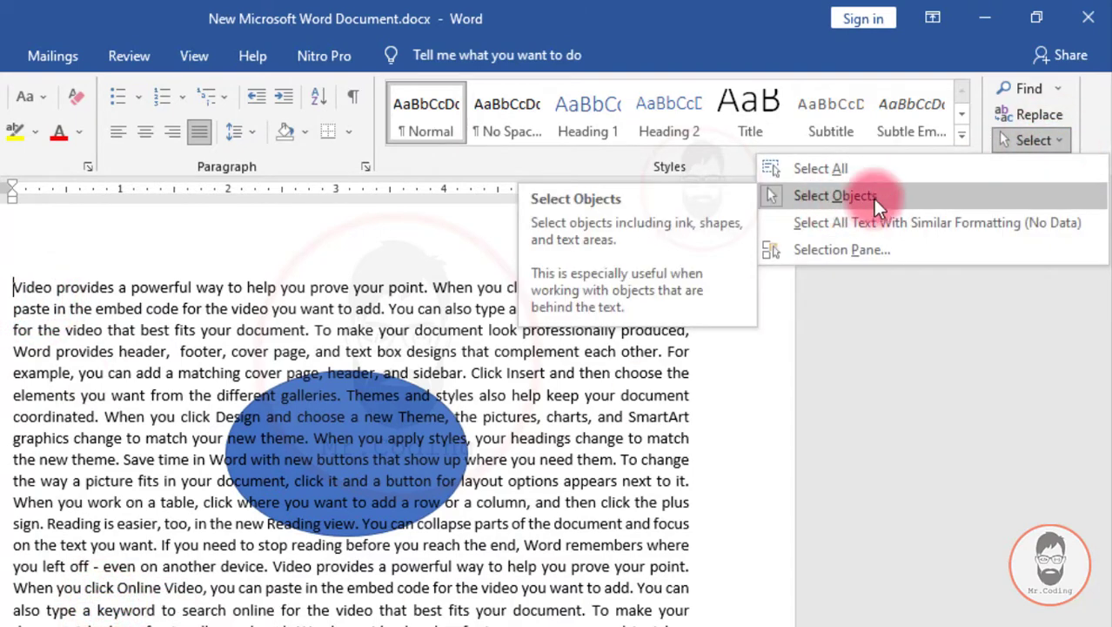
pyautogui.click(843, 194)
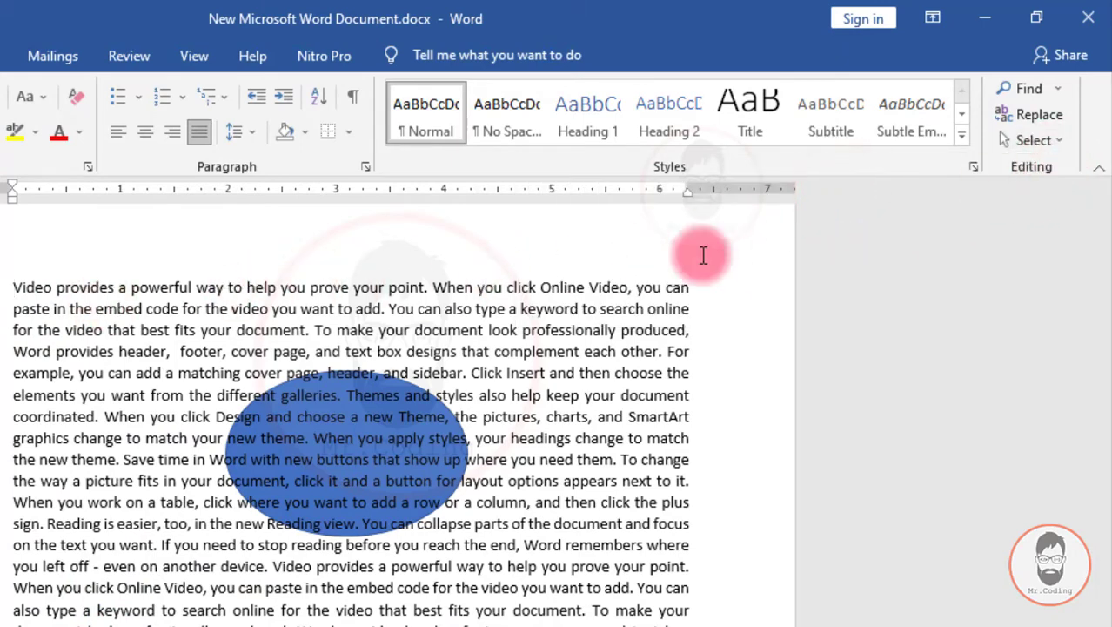
pyautogui.moveTo(17, 287)
pyautogui.mouseDown()
pyautogui.moveTo(70, 351)
pyautogui.moveTo(155, 545)
pyautogui.mouseUp()
pyautogui.click(386, 621)
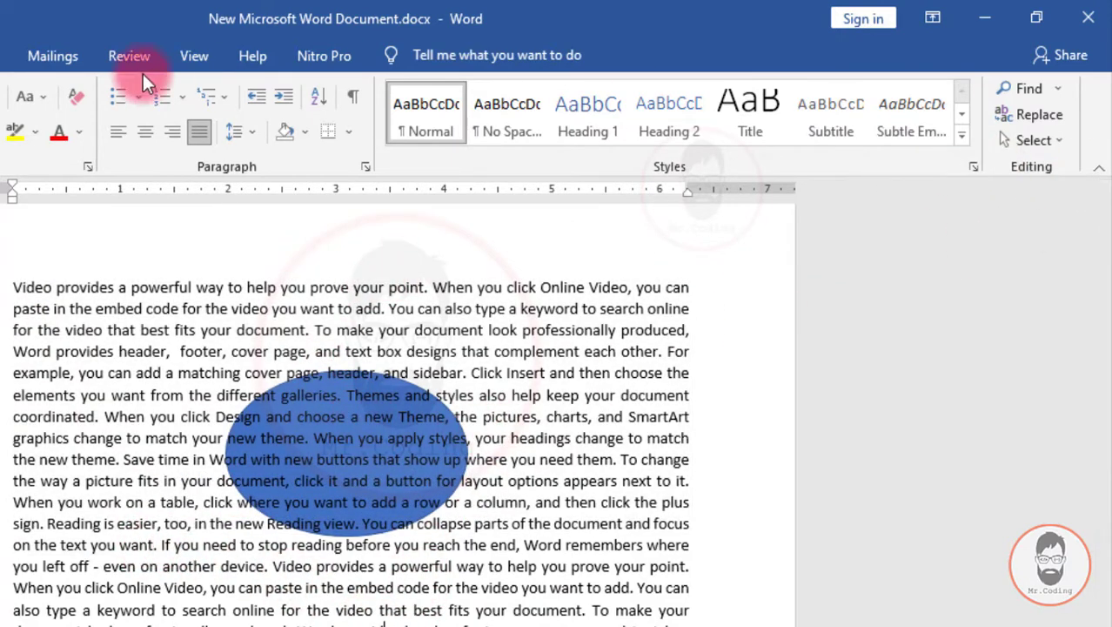
pyautogui.click(1035, 139)
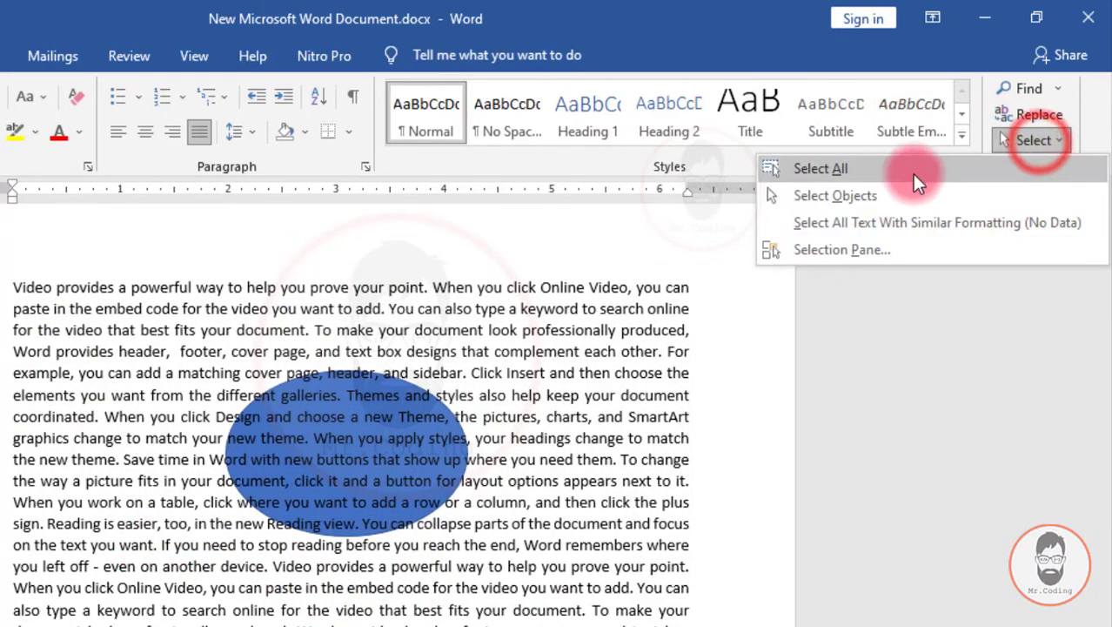
pyautogui.click(835, 197)
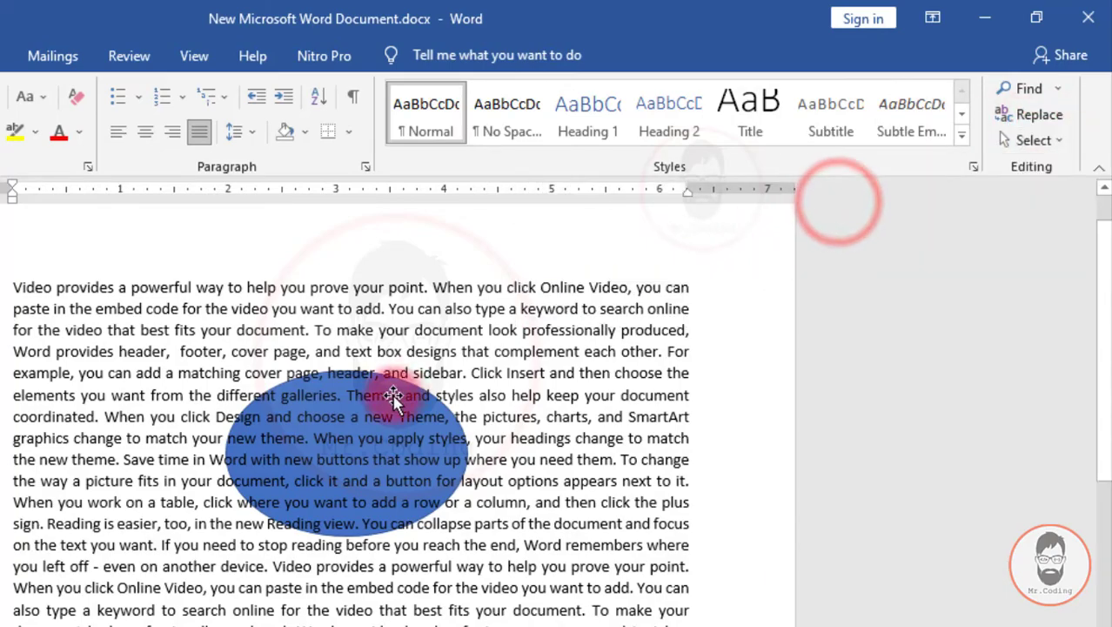
# Step: Set the blue ellipse's wrapping to In Front of Text
pyautogui.click(371, 418)
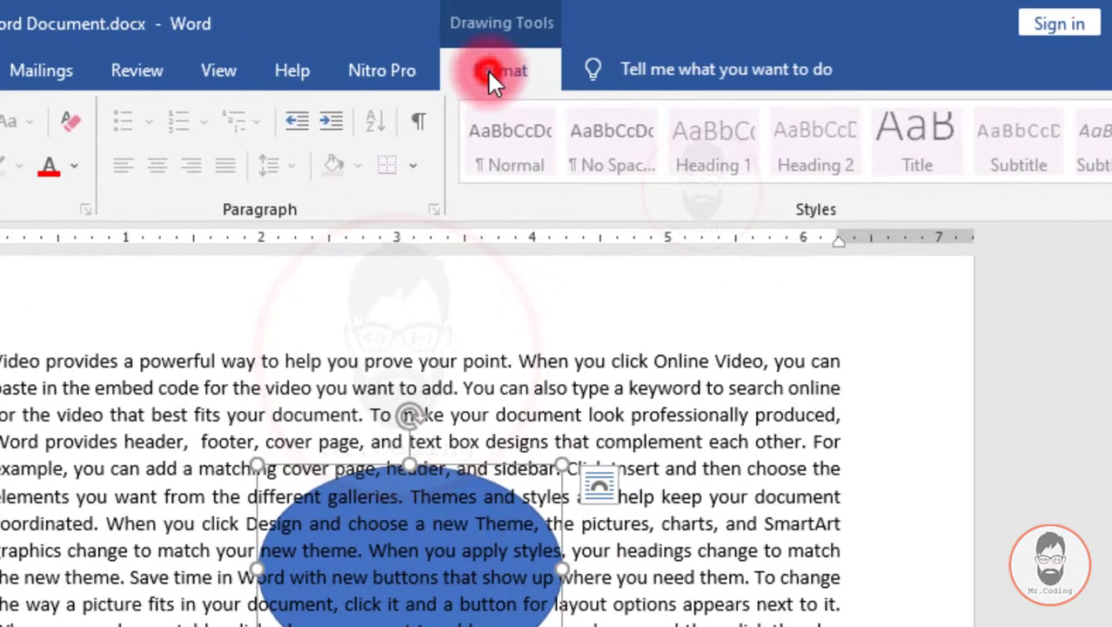
pyautogui.click(486, 68)
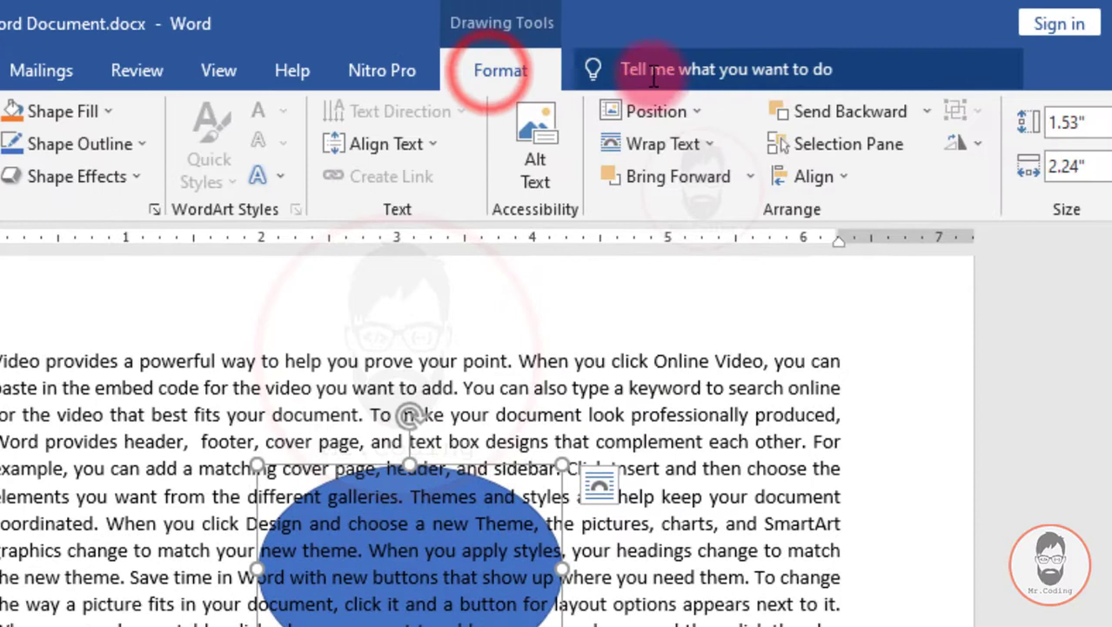
pyautogui.click(702, 142)
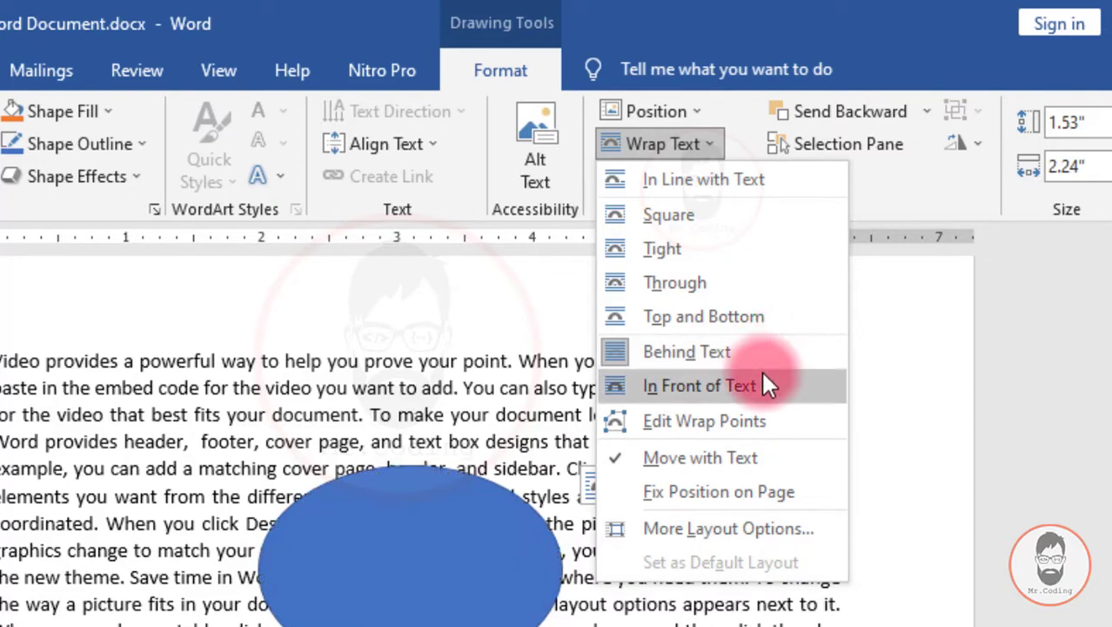
pyautogui.click(764, 378)
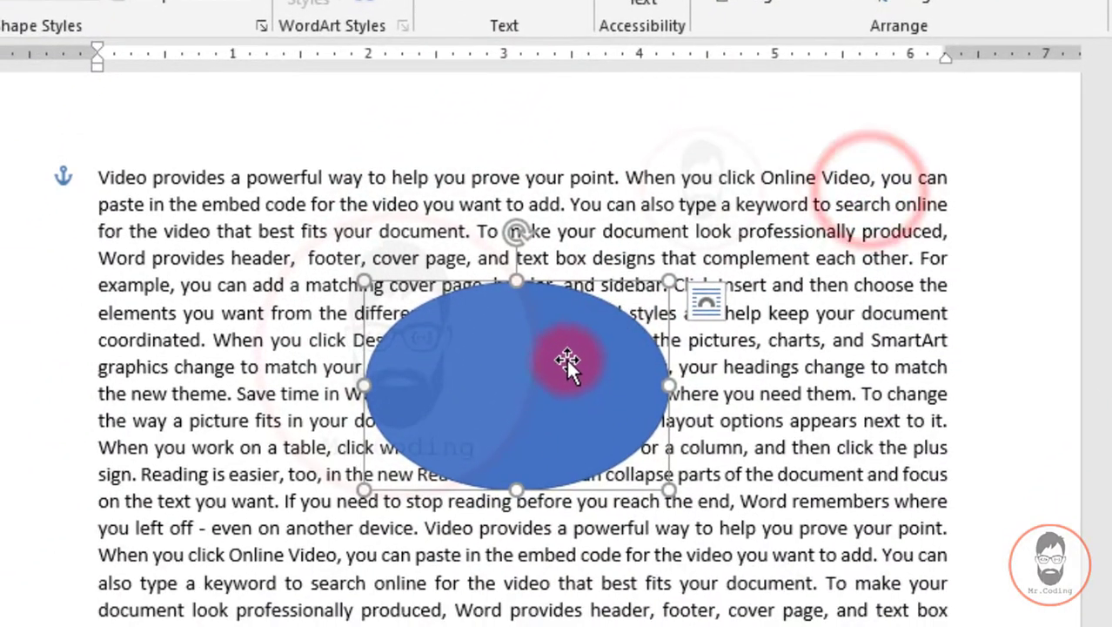
# Step: Drag the ellipse left and lower over the paragraph text
pyautogui.moveTo(591, 358); pyautogui.dragTo(414, 429)
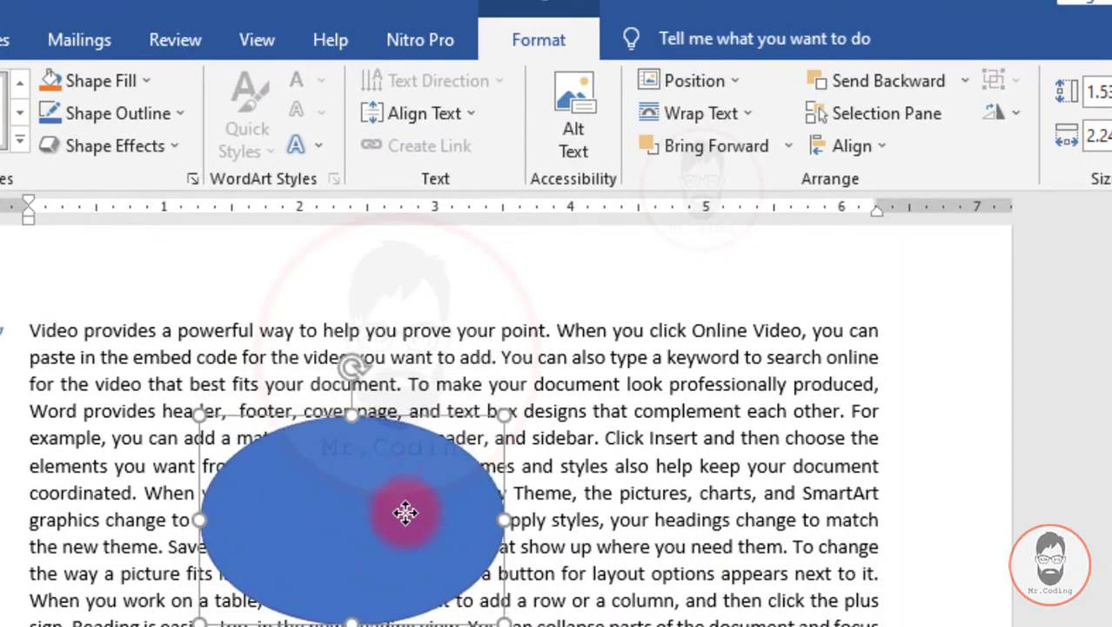
pyautogui.moveTo(414, 429); pyautogui.dragTo(329, 449)
pyautogui.click(758, 119)
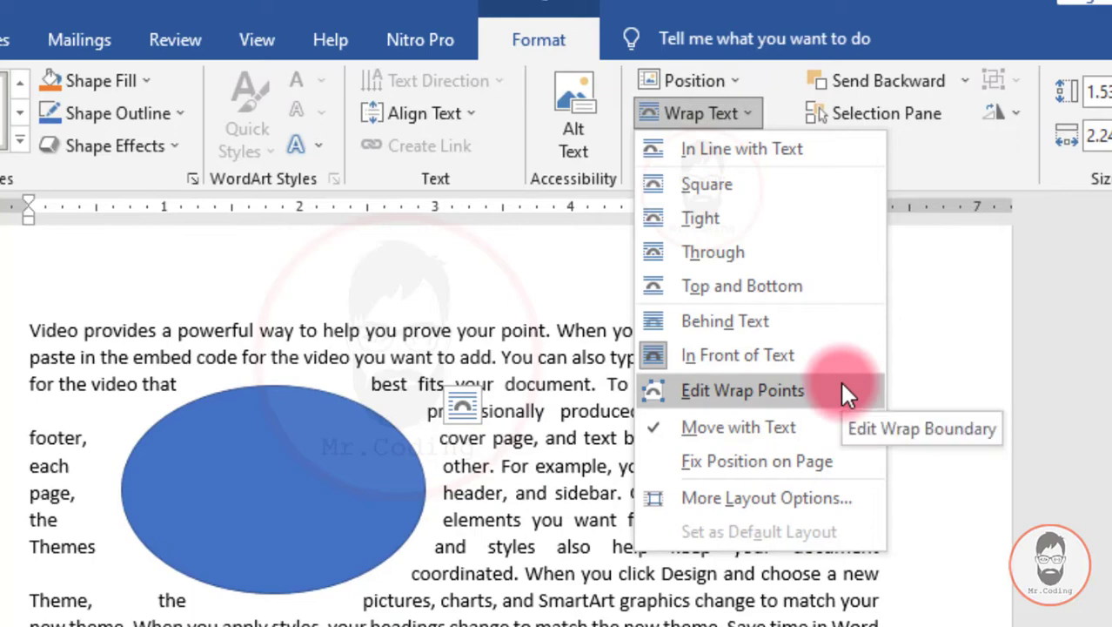
# Step: Edit the ellipse's wrap points, lowering it and pulling the right wrap point into the text
pyautogui.click(842, 390)
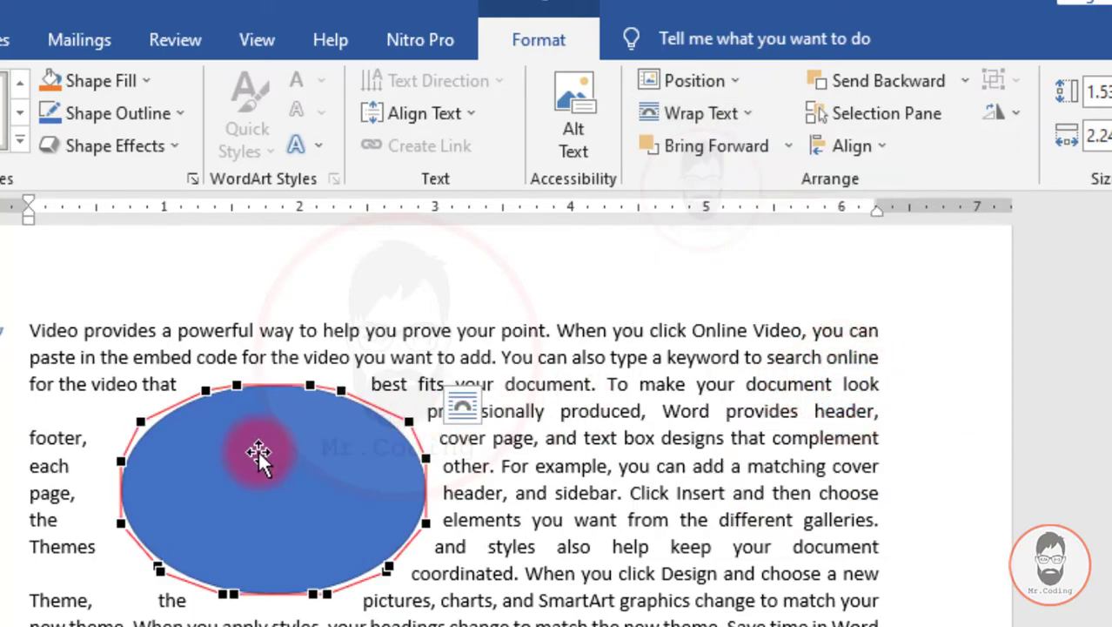
pyautogui.moveTo(257, 449); pyautogui.dragTo(383, 458)
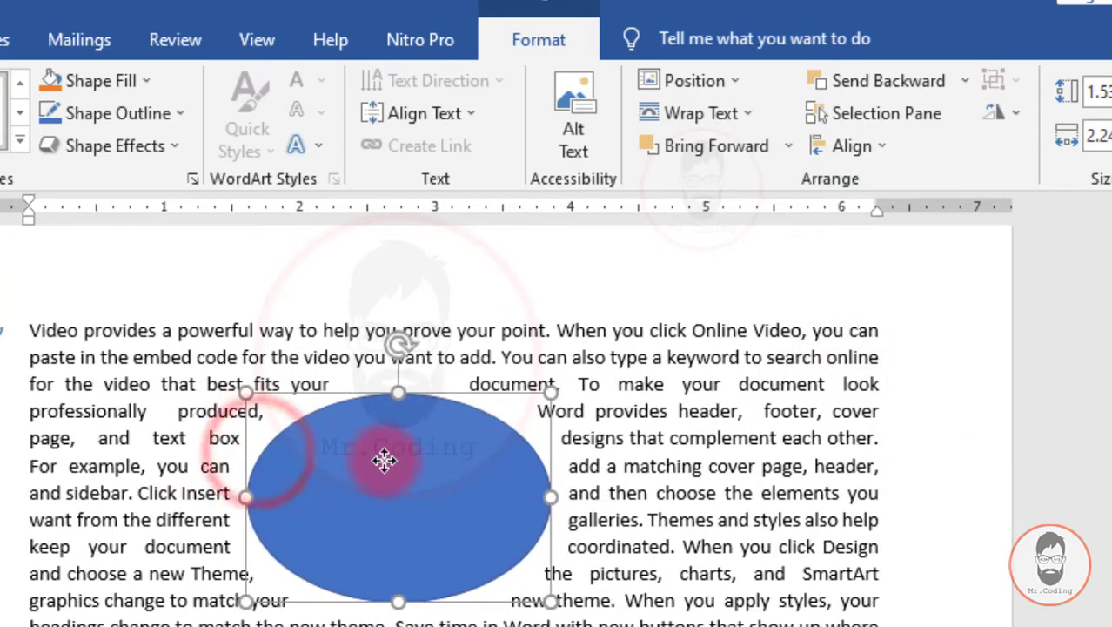
pyautogui.click(729, 117)
pyautogui.click(770, 407)
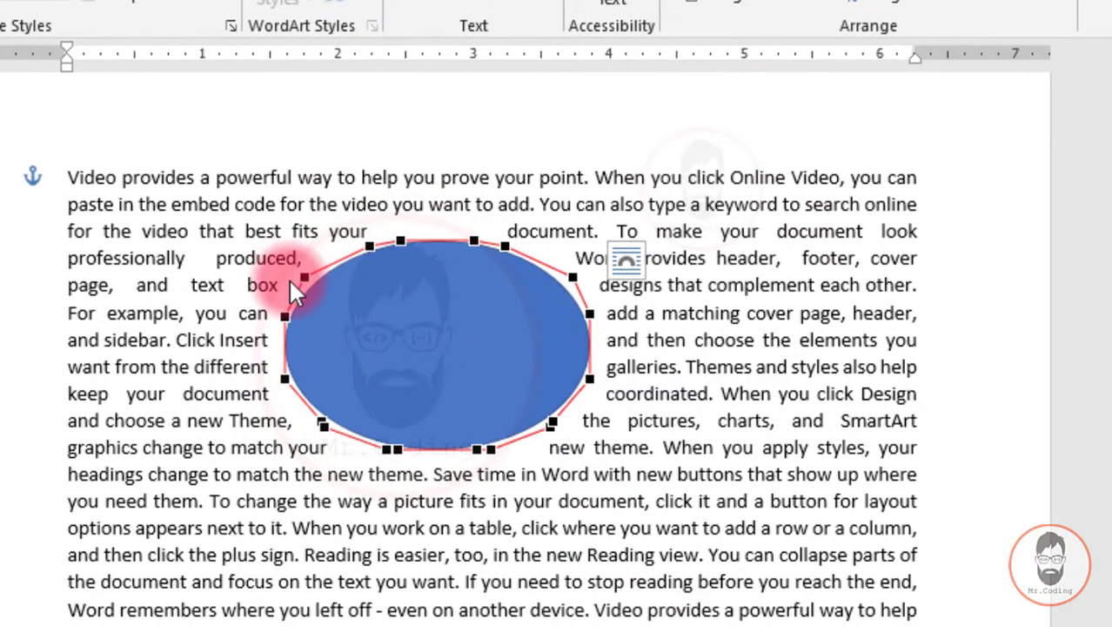
pyautogui.moveTo(296, 291); pyautogui.dragTo(303, 379)
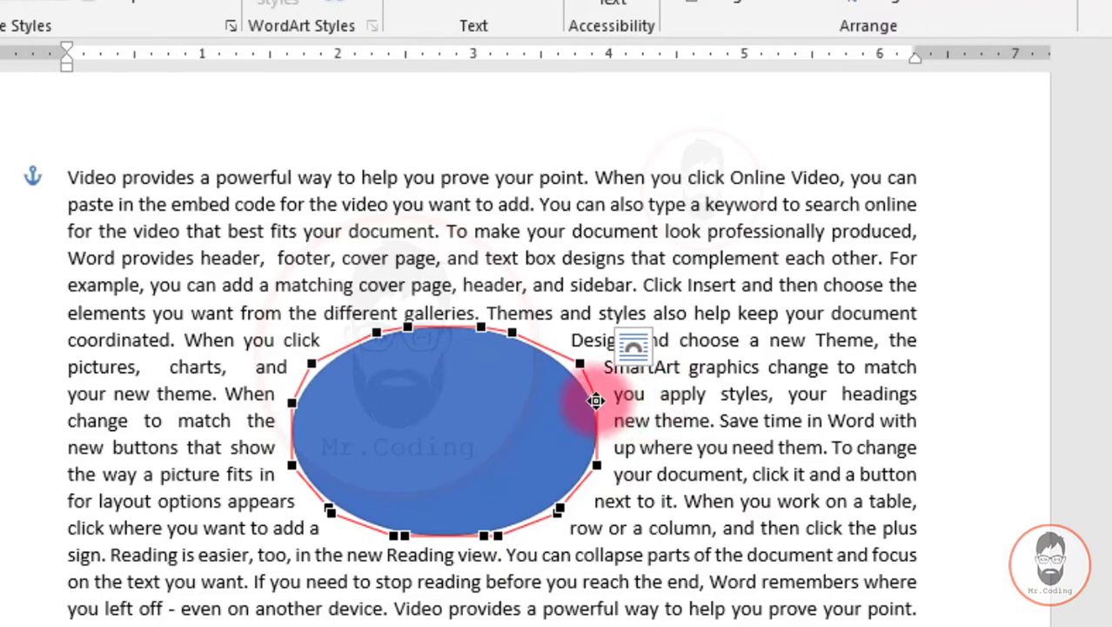
pyautogui.moveTo(596, 400); pyautogui.dragTo(782, 419)
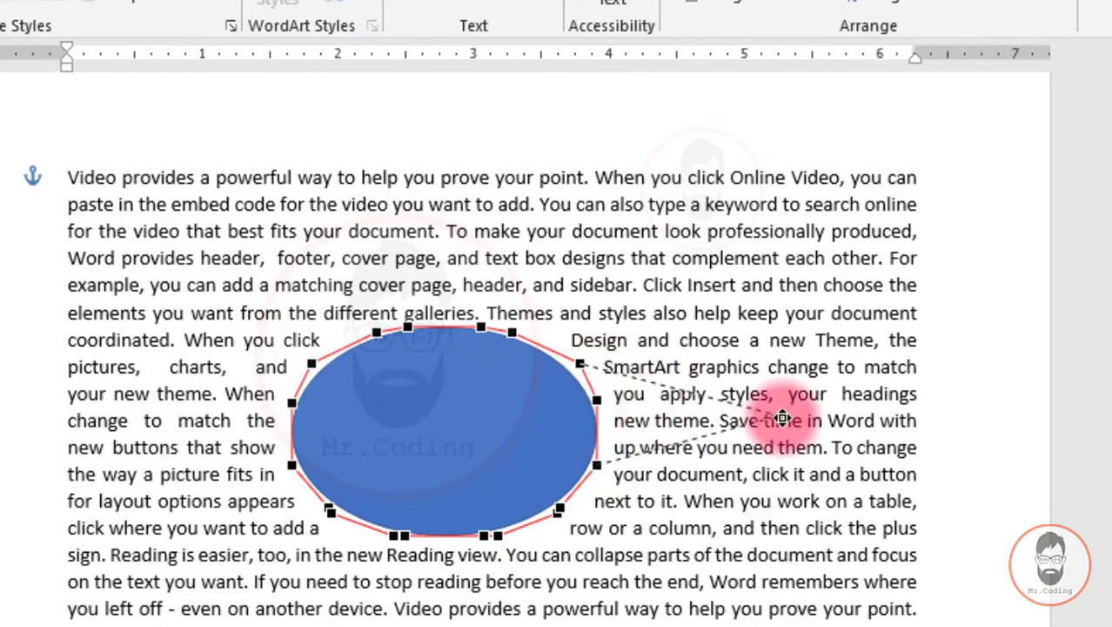
pyautogui.click(743, 489)
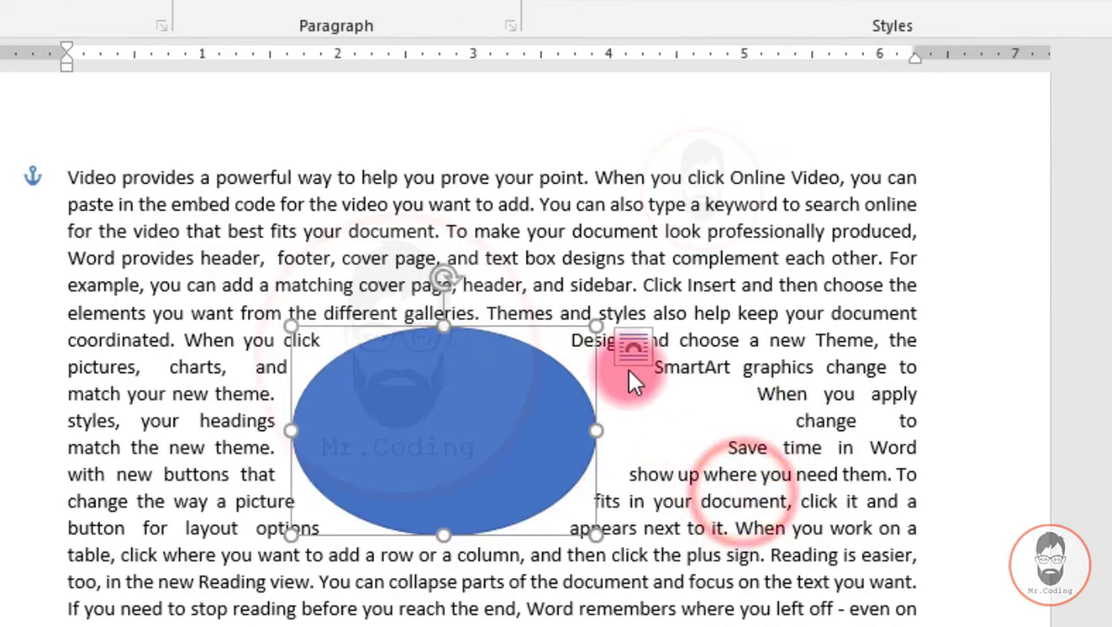
pyautogui.click(599, 384)
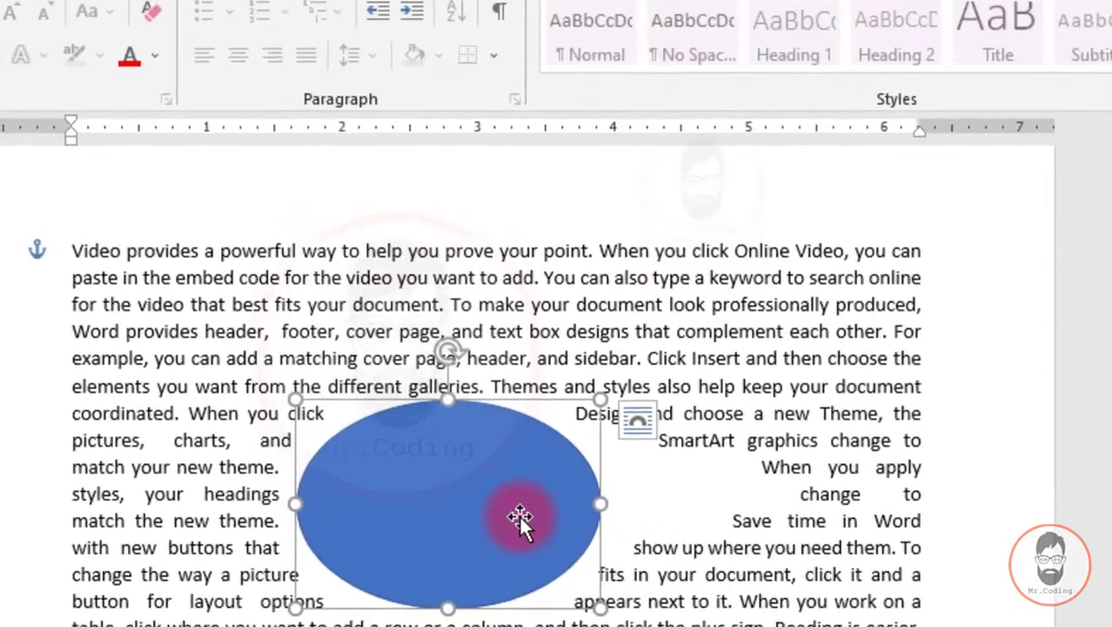
pyautogui.doubleClick(518, 514)
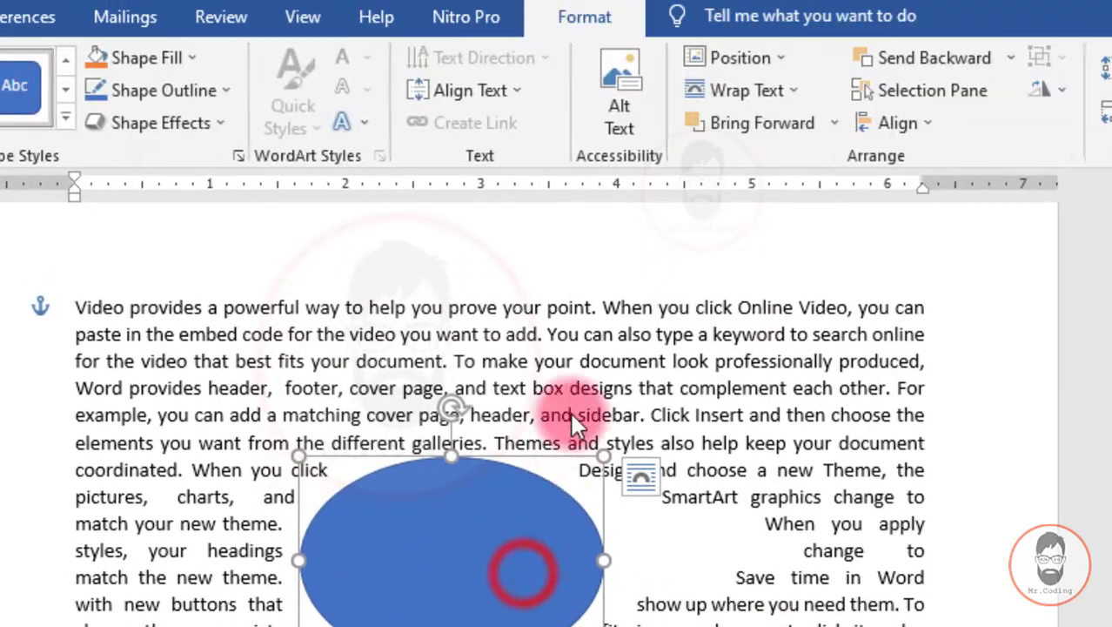
# Step: Edit wrap points again, pulling points outward right and undoing a stretch toward the lower left
pyautogui.click(780, 90)
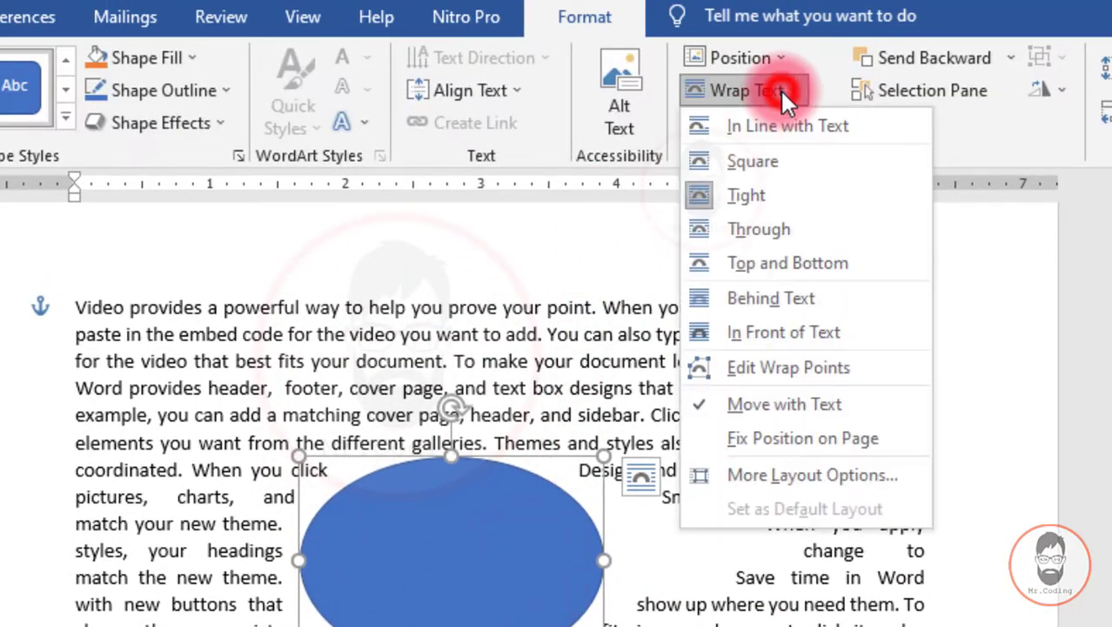
pyautogui.click(774, 367)
pyautogui.moveTo(604, 557); pyautogui.dragTo(778, 528)
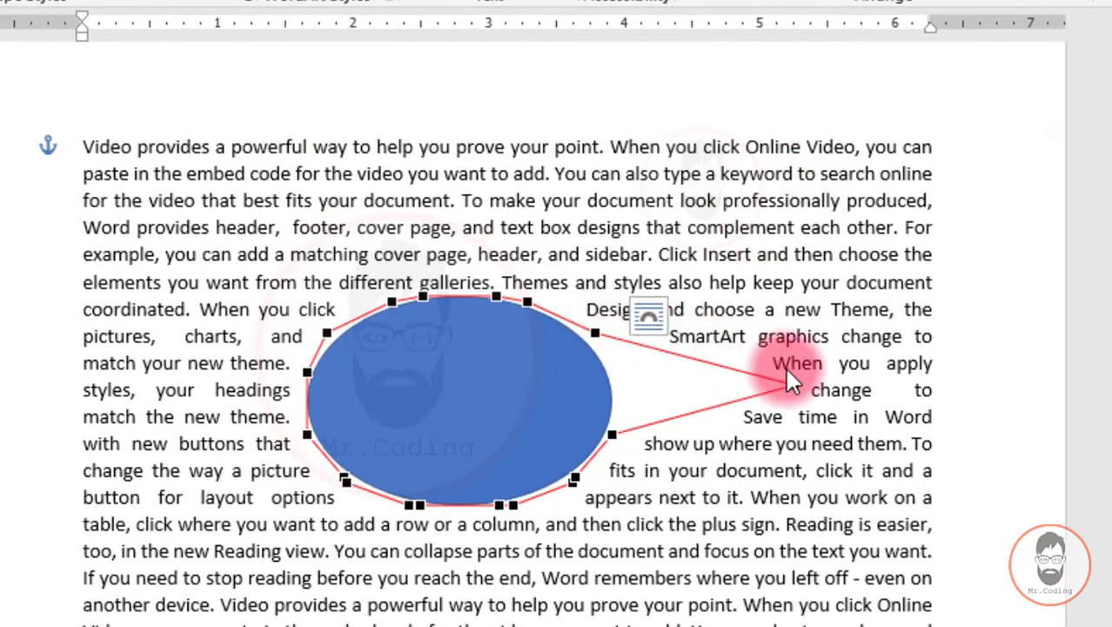
pyautogui.moveTo(757, 394); pyautogui.dragTo(620, 432)
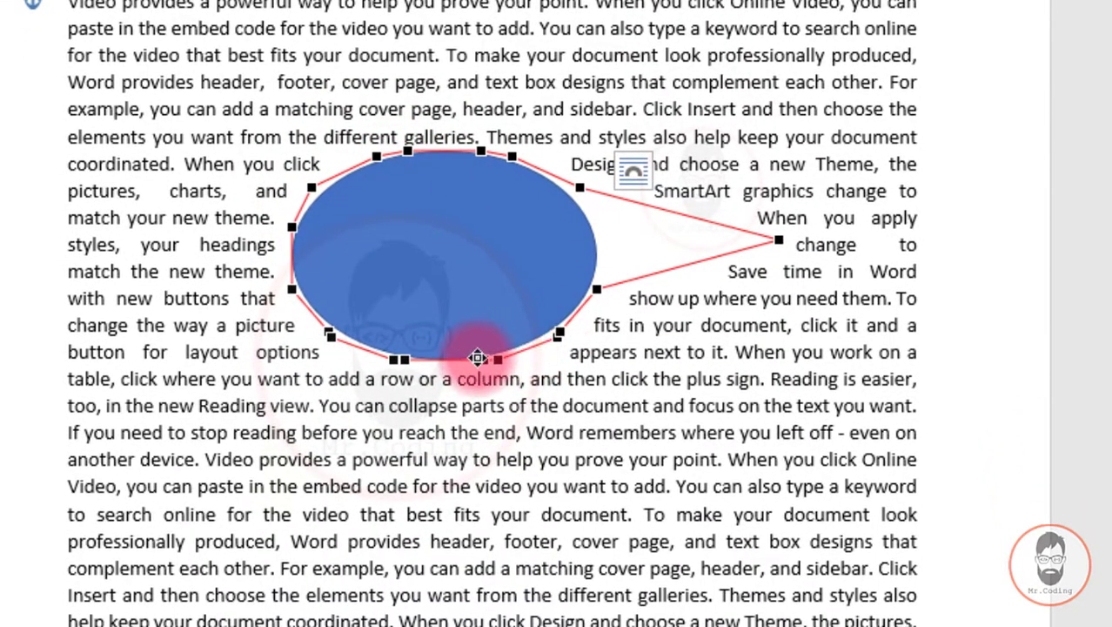
pyautogui.moveTo(480, 359)
pyautogui.mouseDown()
pyautogui.moveTo(281, 610)
pyautogui.moveTo(143, 613)
pyautogui.mouseUp()
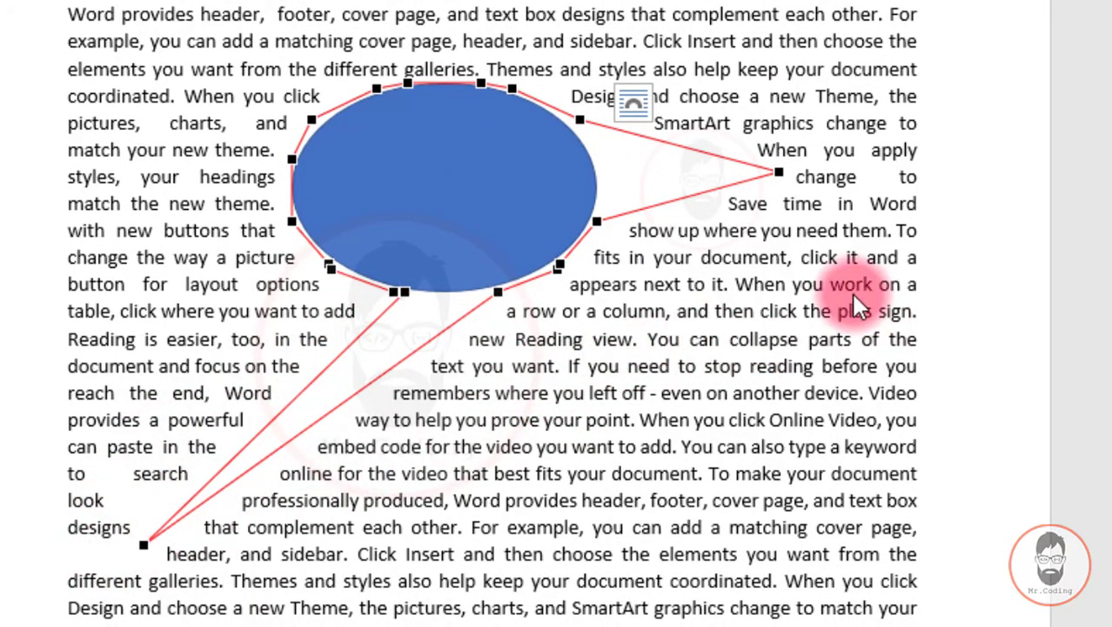
pyautogui.hotkey('ctrl', 'z')
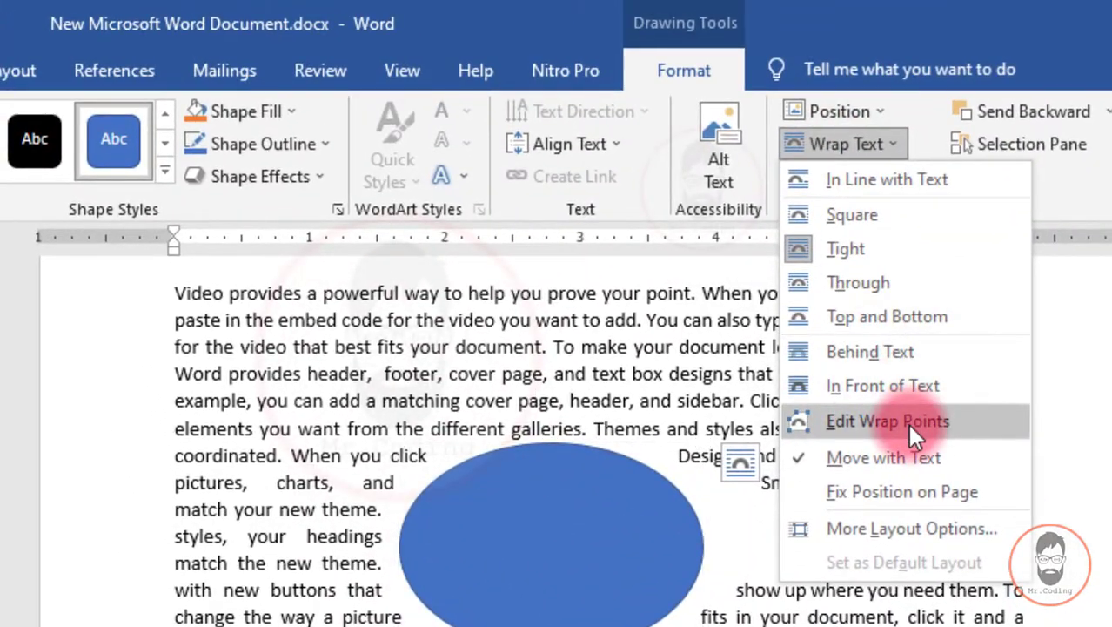
# Step: Add a new wrap point spiking out to the lower right of the ellipse
pyautogui.click(908, 422)
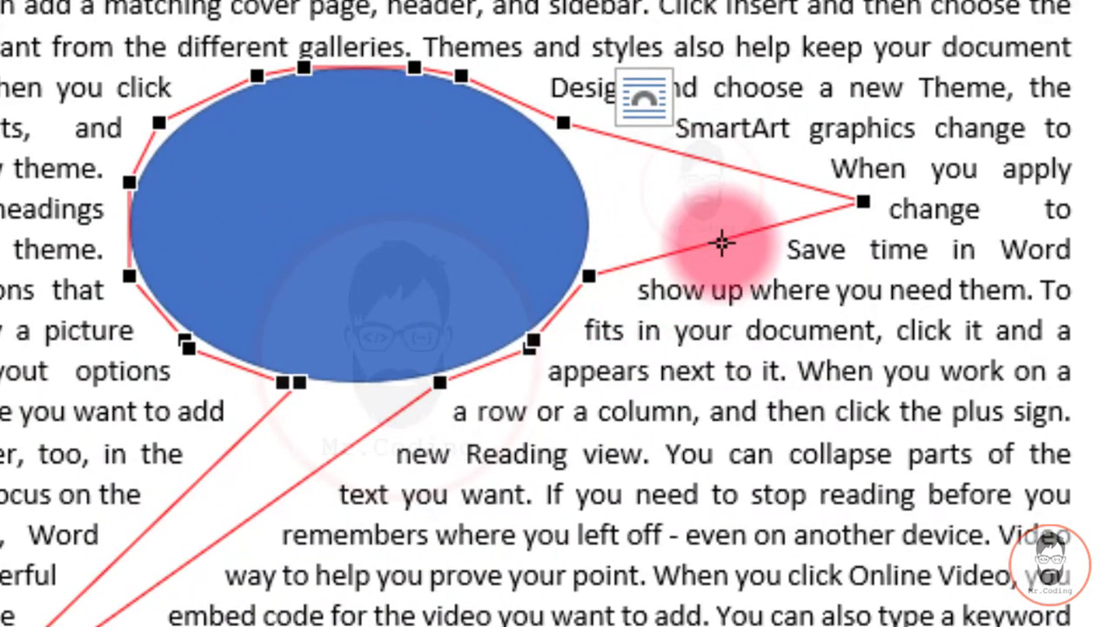
pyautogui.moveTo(721, 241); pyautogui.dragTo(777, 407)
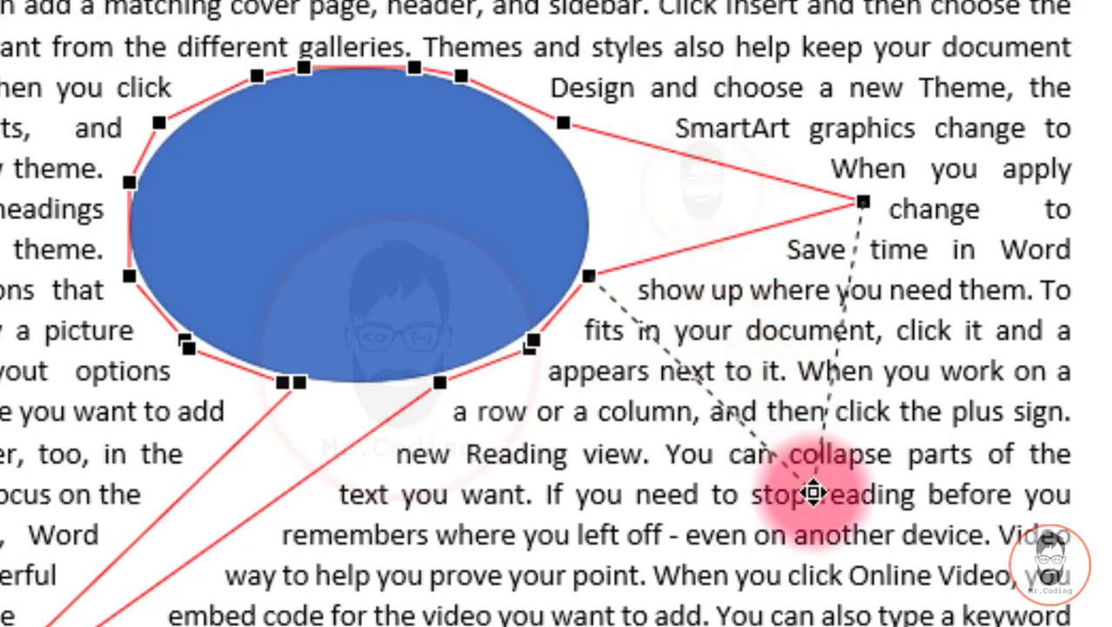
pyautogui.moveTo(777, 407); pyautogui.dragTo(812, 490)
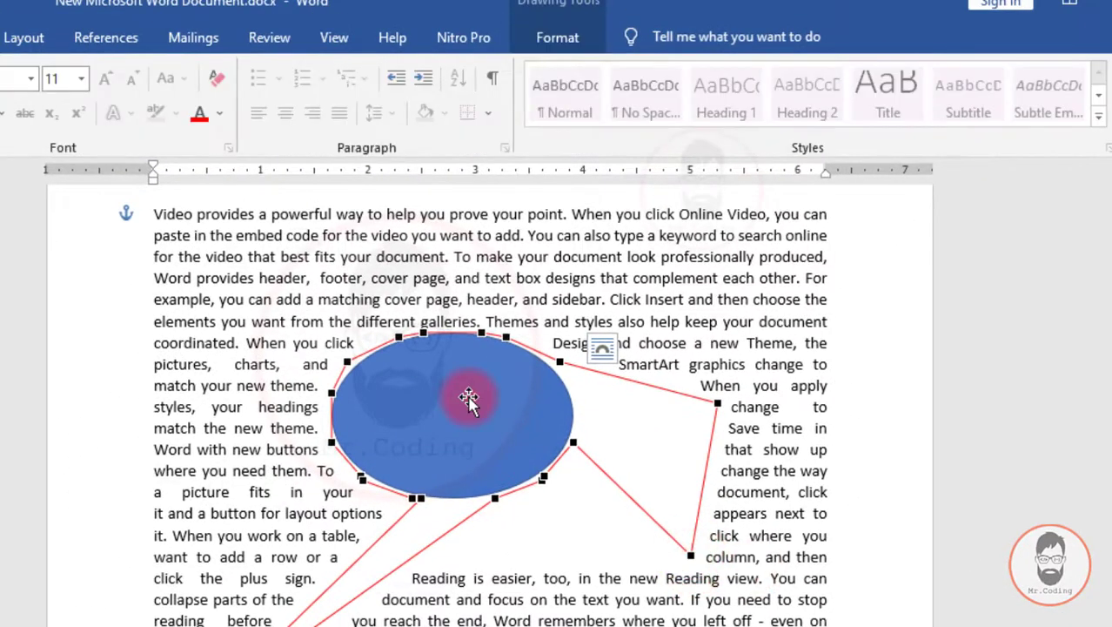
# Step: Stop editing wrap points and apply Square wrapping to the ellipse
pyautogui.click(465, 396)
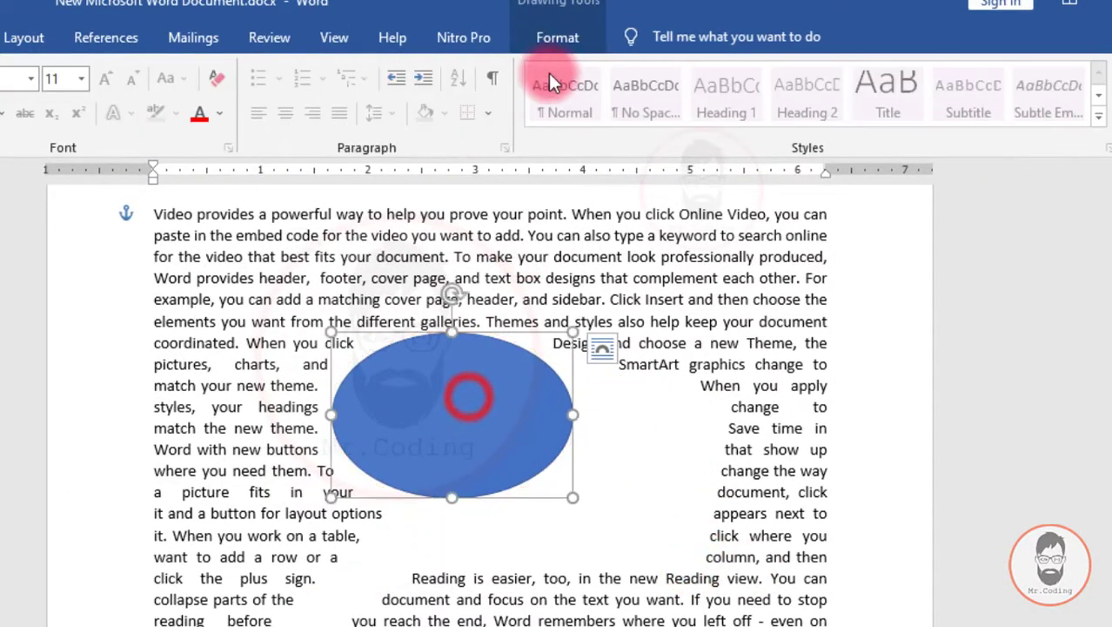
pyautogui.click(557, 37)
pyautogui.click(700, 97)
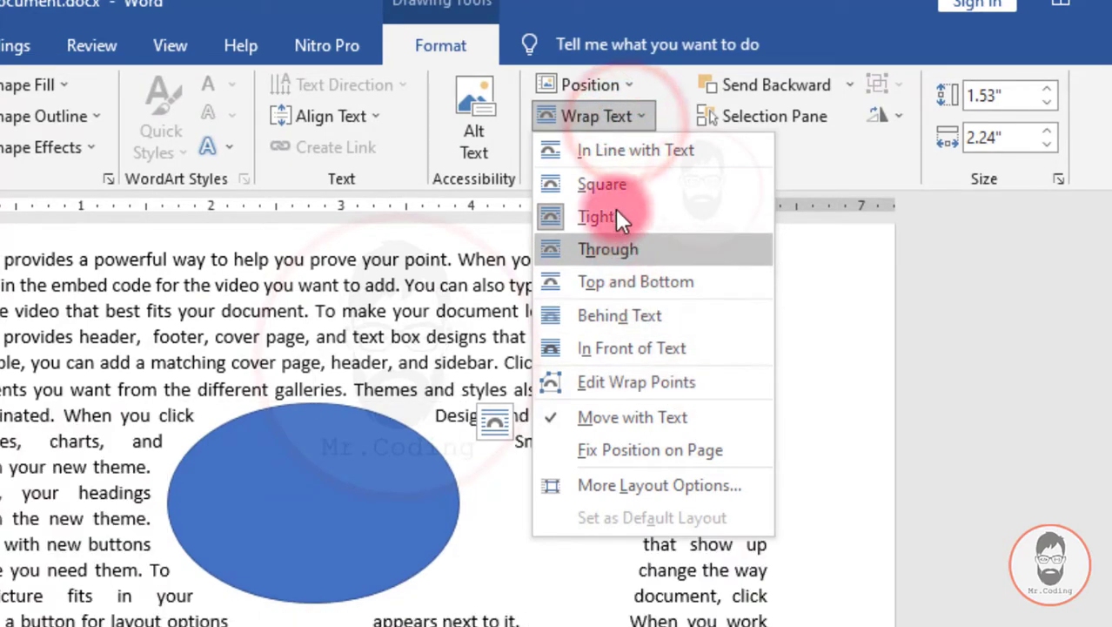
pyautogui.click(607, 184)
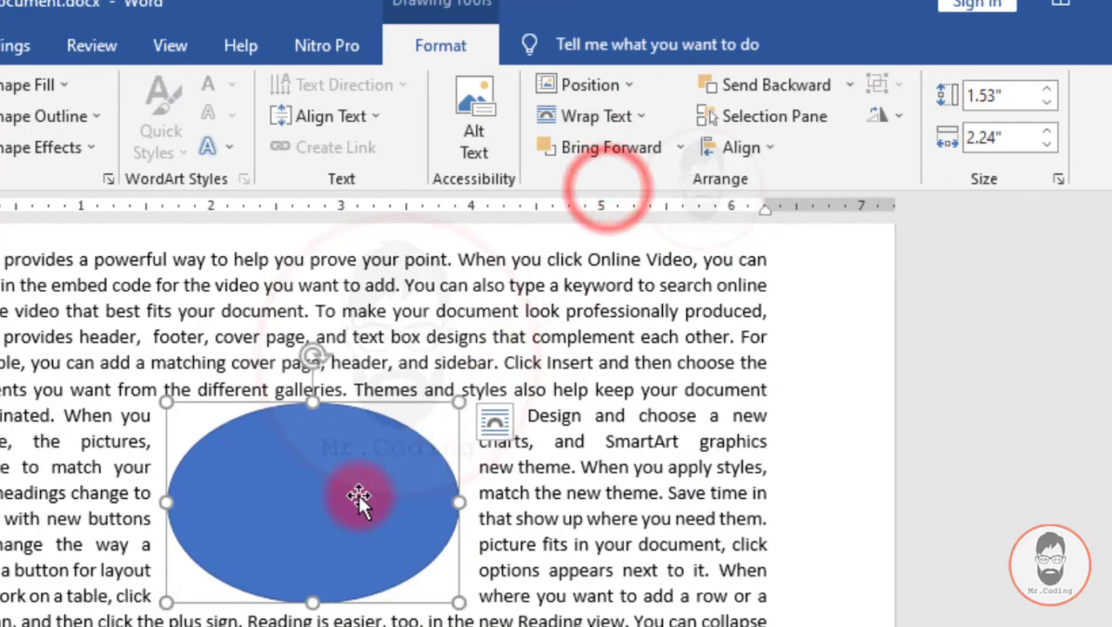
# Step: Reposition the ellipse within the paragraph, ending slightly left and up
pyautogui.moveTo(360, 497); pyautogui.dragTo(390, 509)
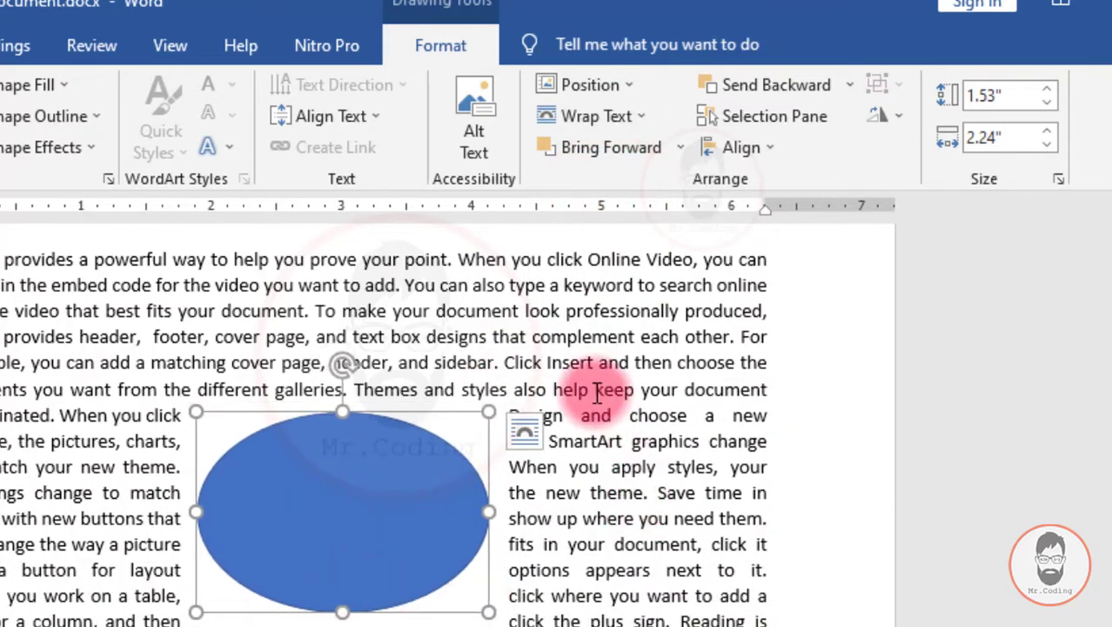
pyautogui.click(595, 392)
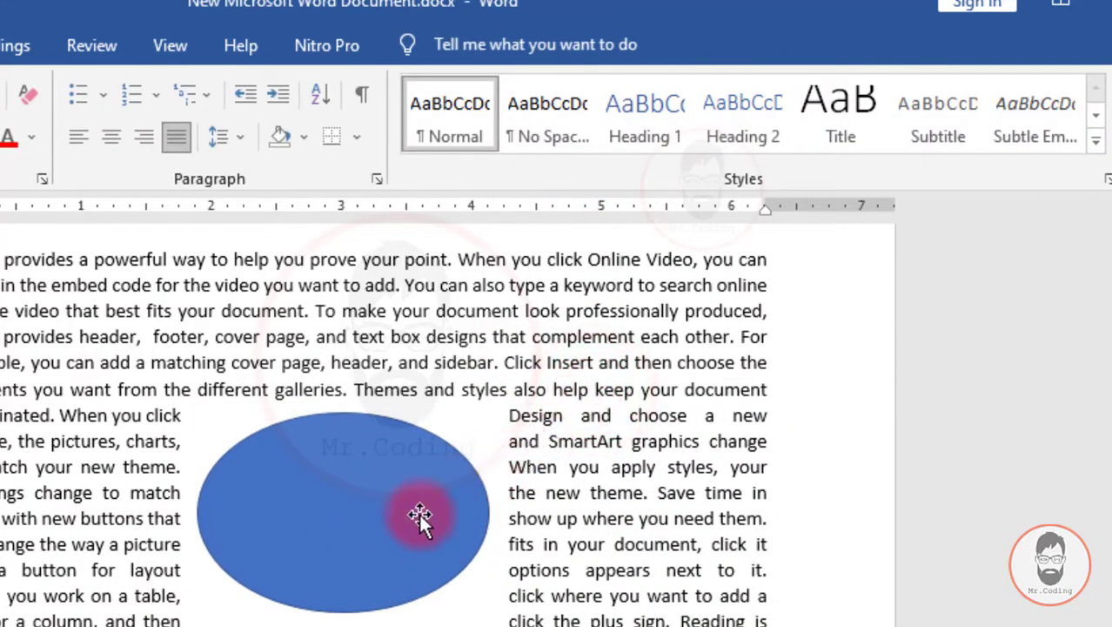
pyautogui.click(379, 509)
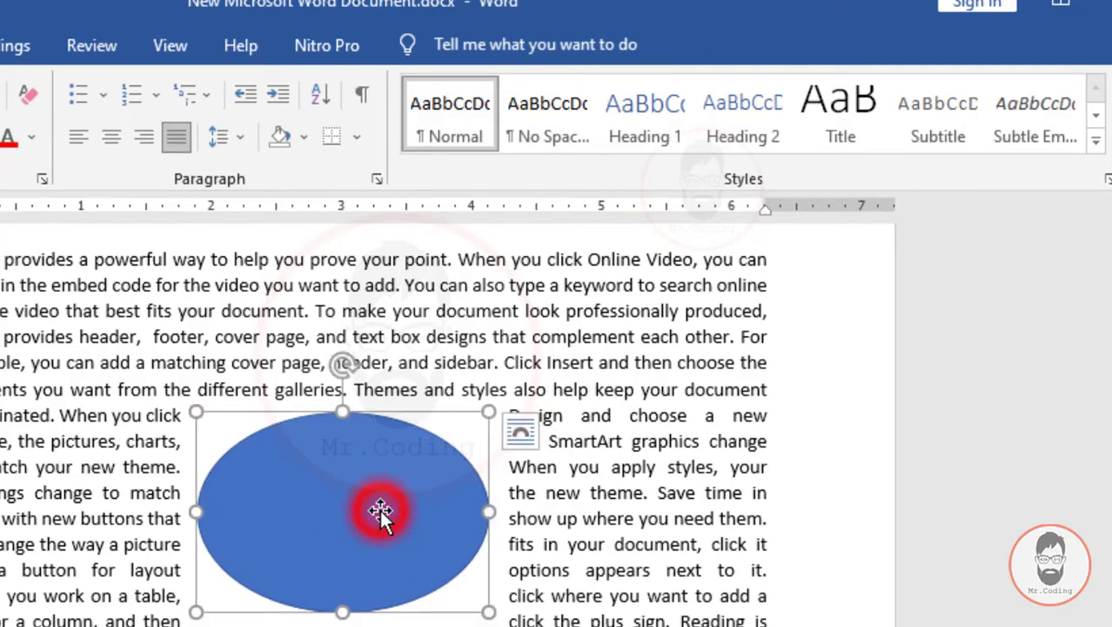
pyautogui.moveTo(335, 521); pyautogui.dragTo(306, 512)
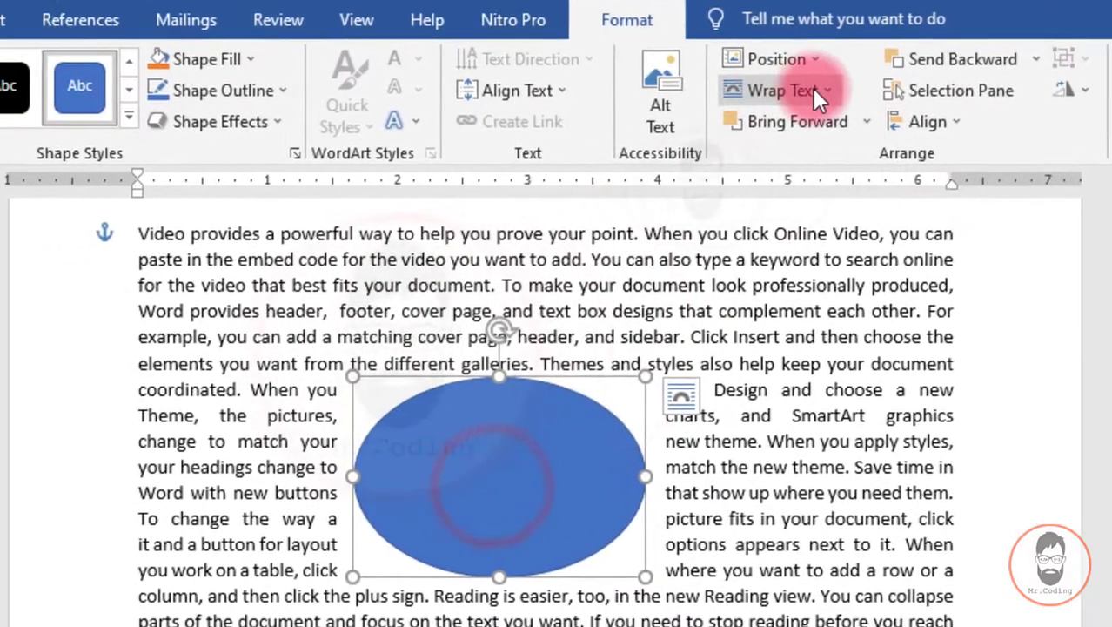
pyautogui.click(813, 89)
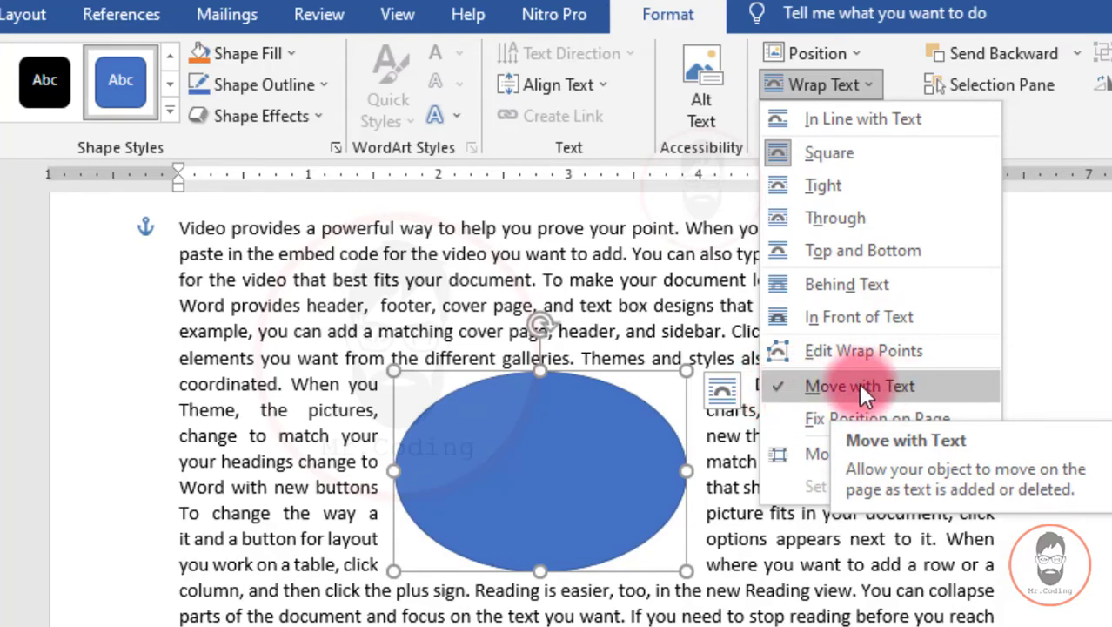
pyautogui.click(377, 342)
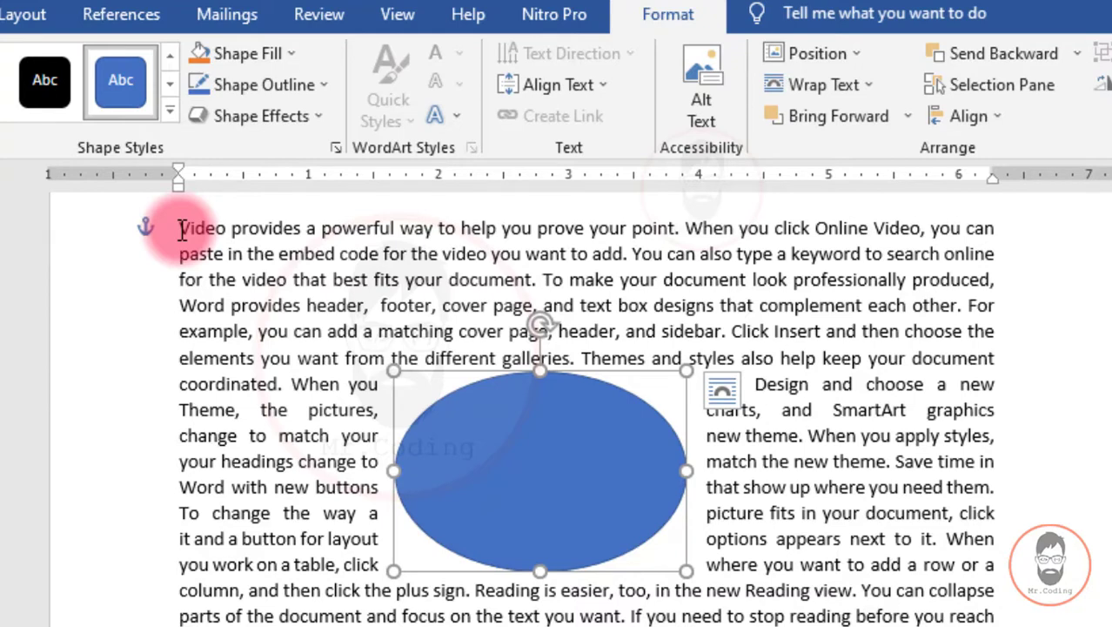
pyautogui.click(181, 229)
pyautogui.click(409, 233)
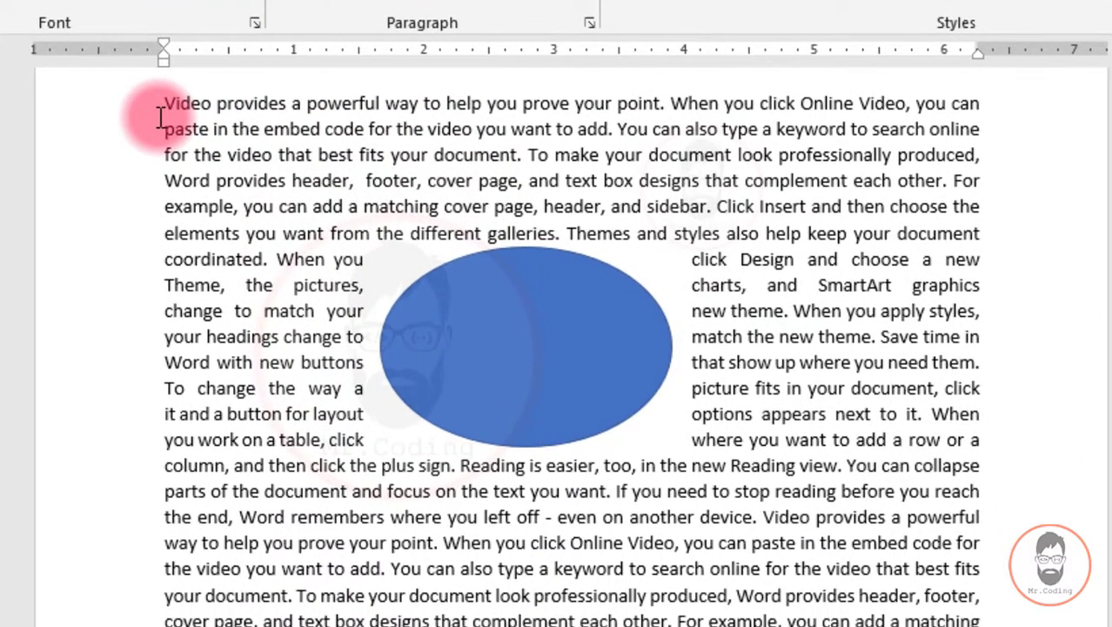
pyautogui.press('Return')
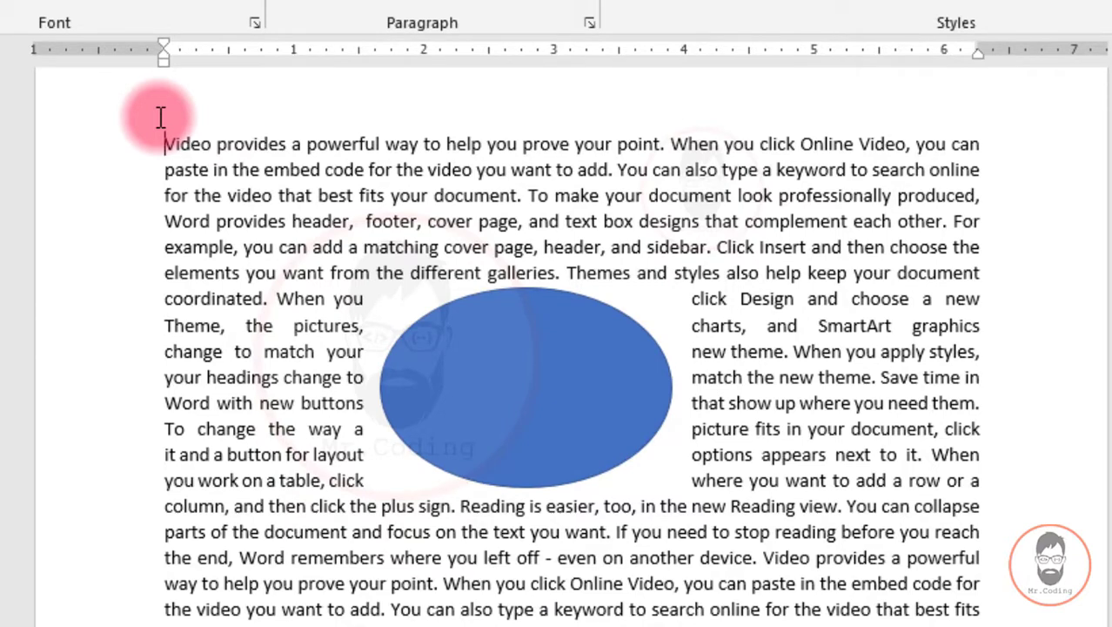
pyautogui.press('Return')
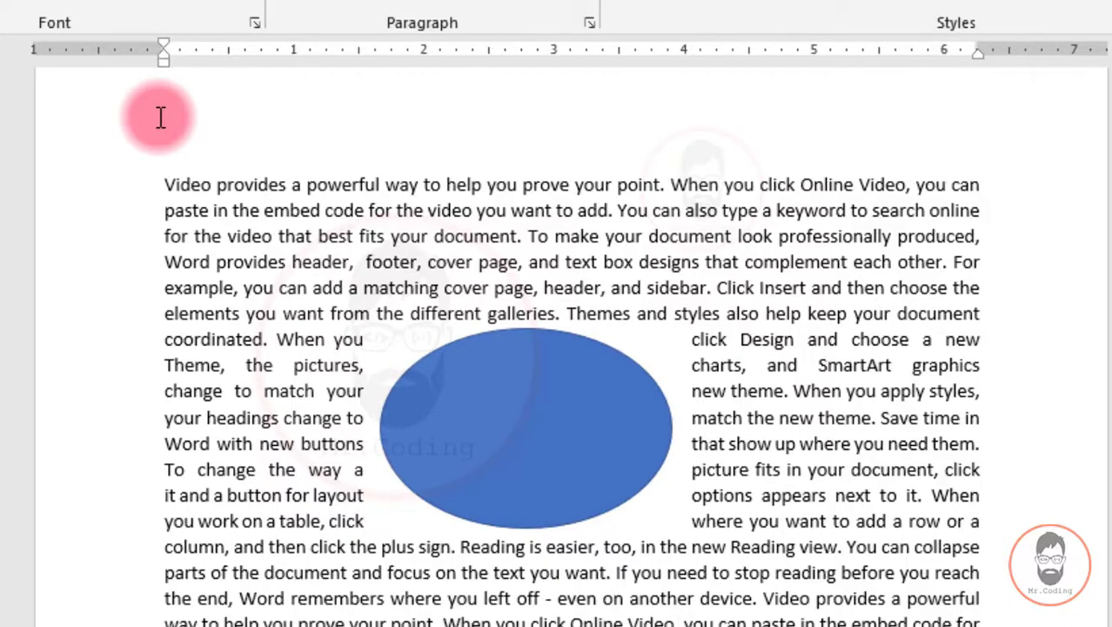
pyautogui.press('Return')
pyautogui.press('Return')
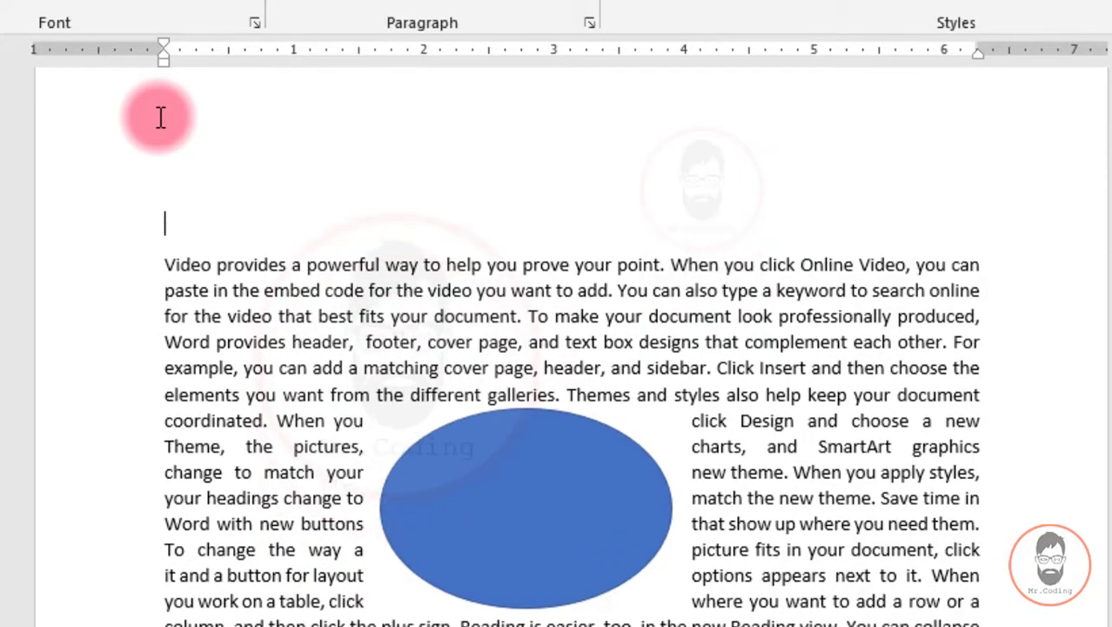
pyautogui.press('Return')
pyautogui.press('Up')
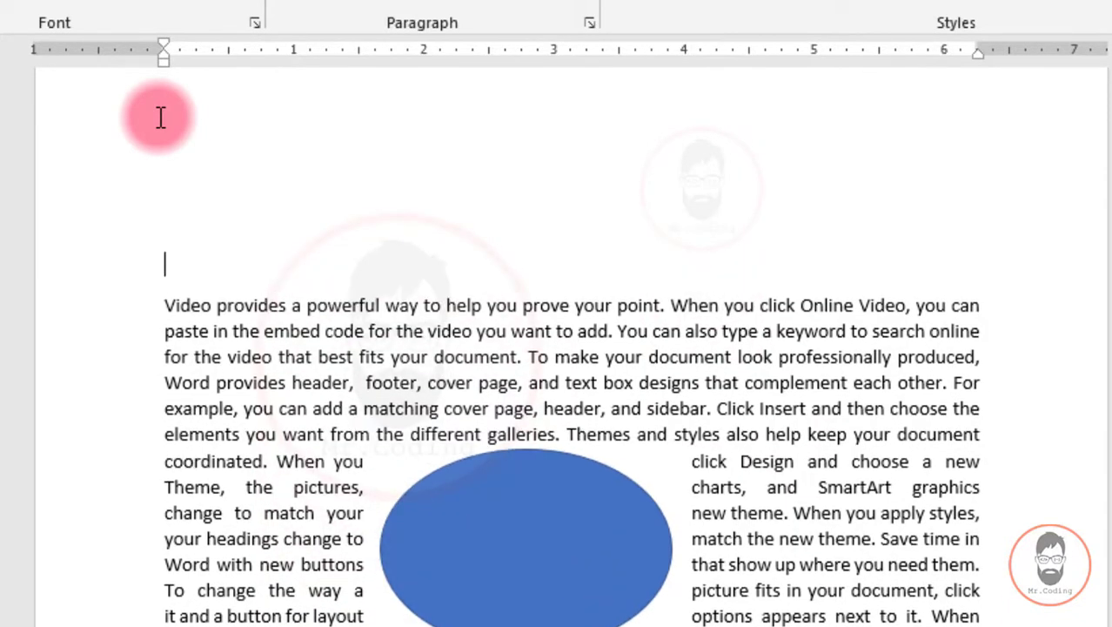
pyautogui.press('Up')
pyautogui.press('Up')
pyautogui.press('Up')
pyautogui.press('Up')
pyautogui.press('Delete')
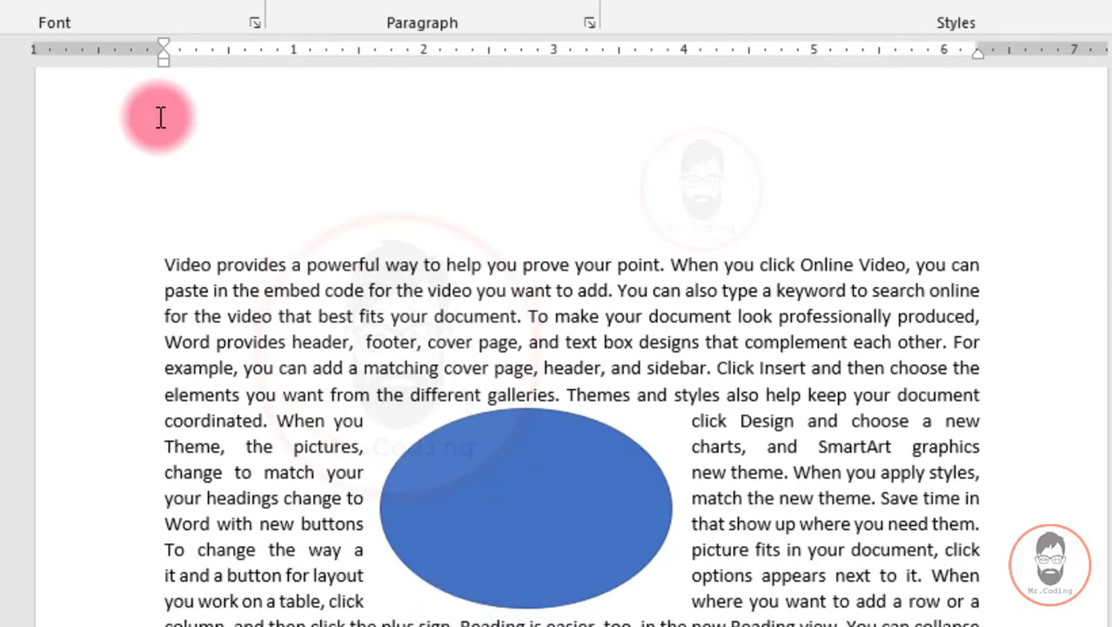
pyautogui.press('Delete')
pyautogui.press('Delete')
pyautogui.press('Delete')
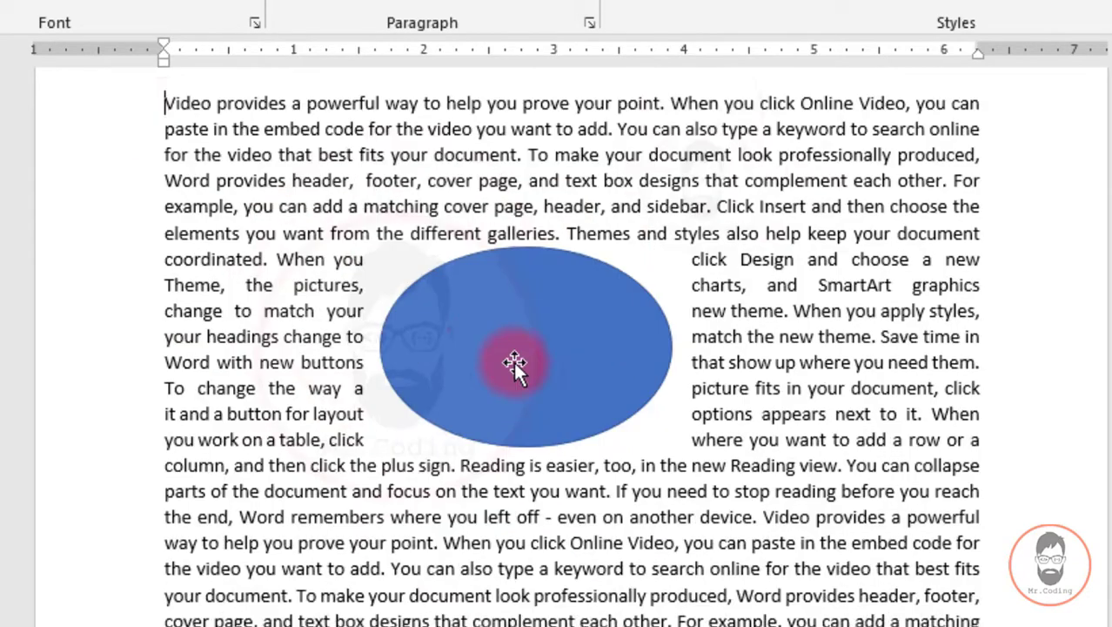
# Step: Set the selected ellipse to Fix Position on Page and confirm the setting in Wrap Text
pyautogui.click(496, 370)
pyautogui.click(562, 24)
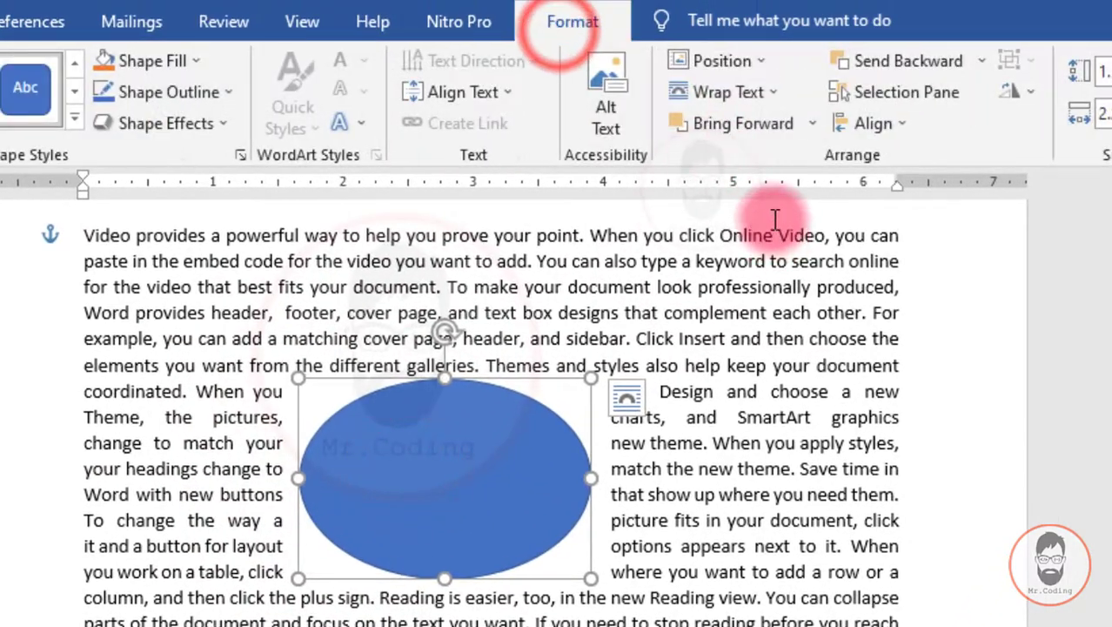
pyautogui.click(759, 89)
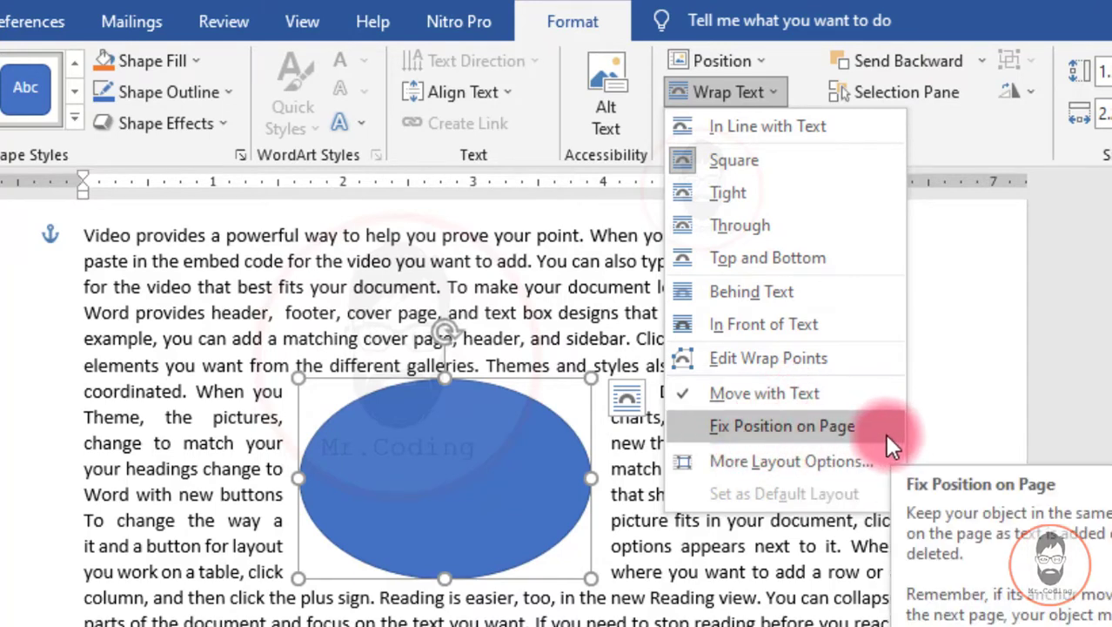
pyautogui.click(849, 424)
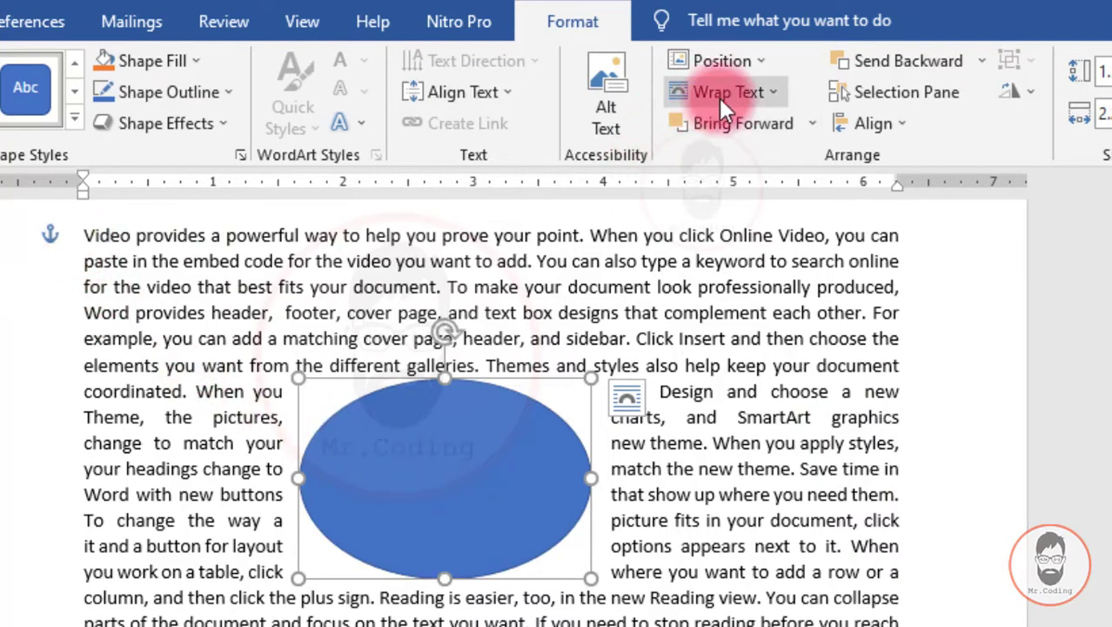
pyautogui.click(742, 94)
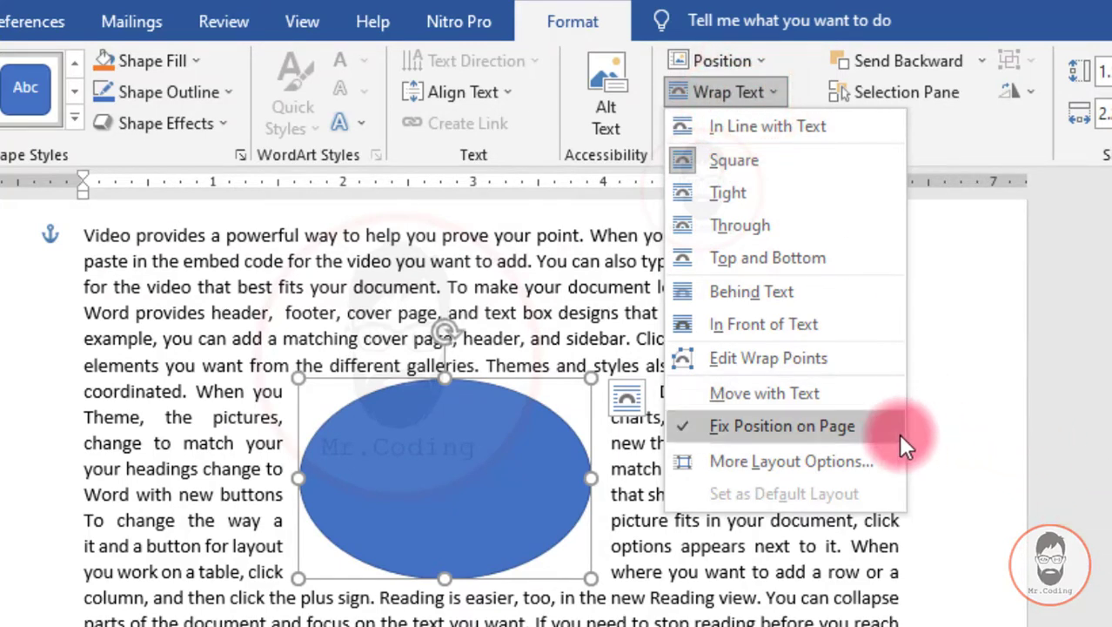
pyautogui.click(37, 235)
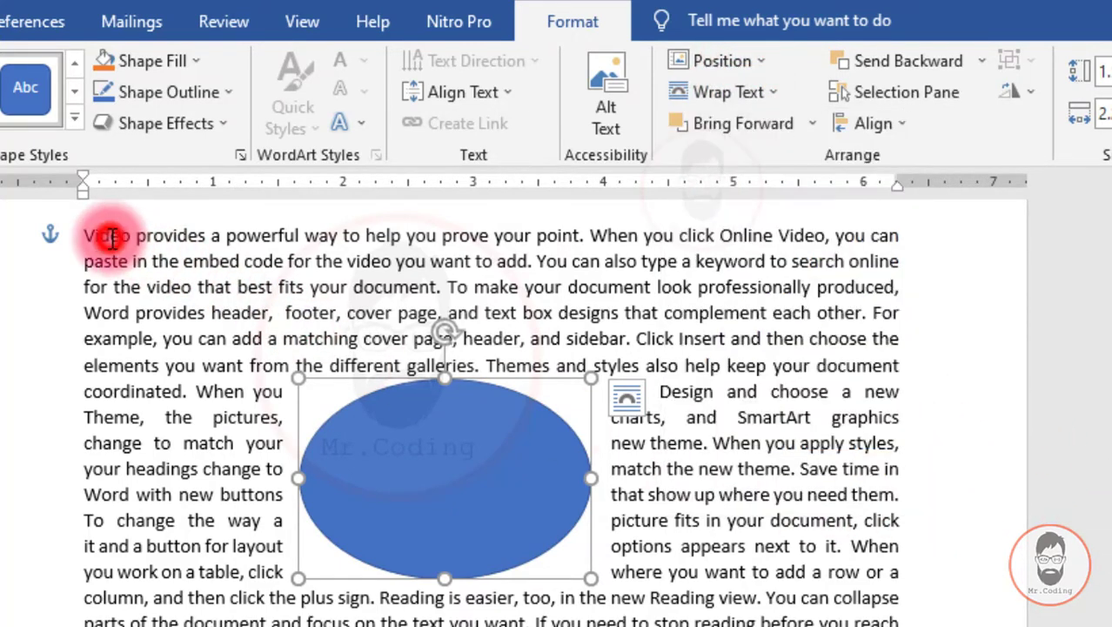
# Step: Insert three blank lines before 'Video', pushing the text below the fixed ellipse
pyautogui.click(84, 235)
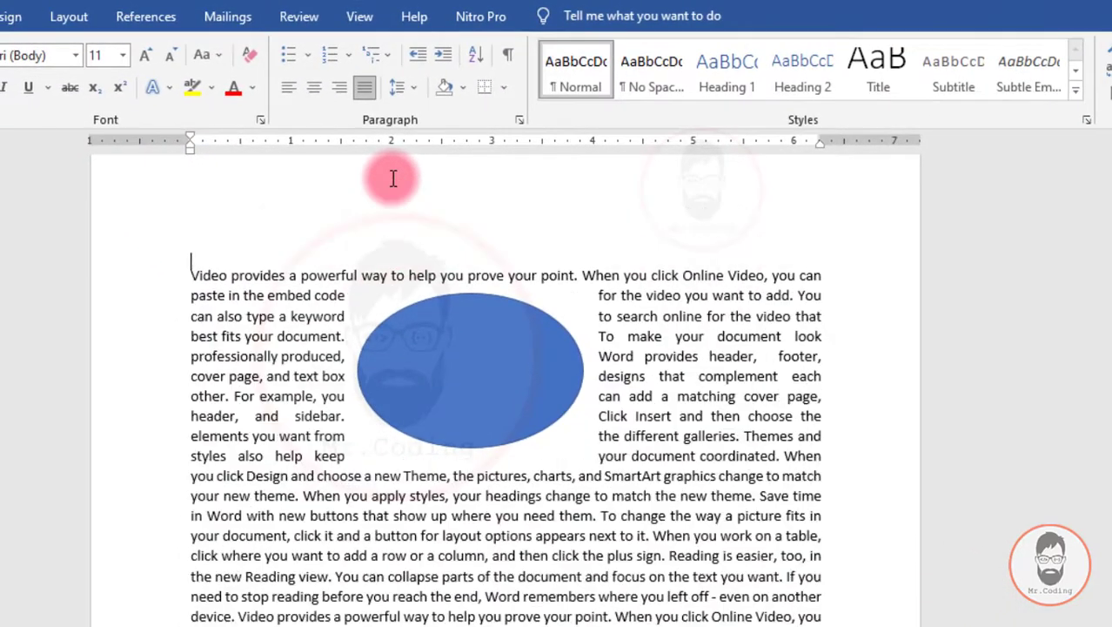
pyautogui.press('Return')
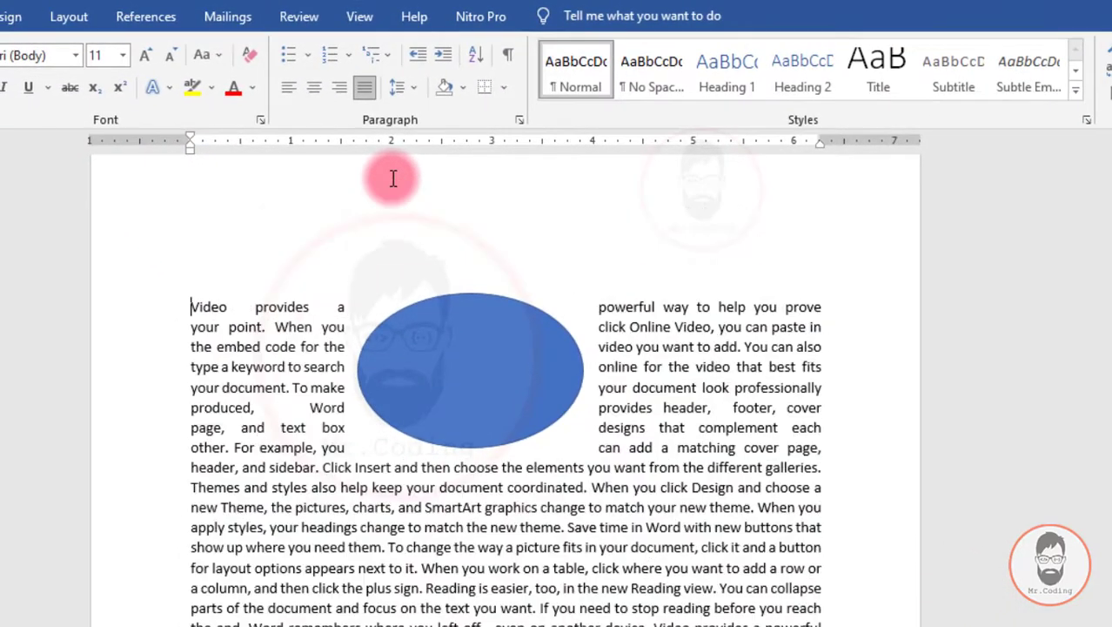
pyautogui.press('Return')
pyautogui.press('Return')
pyautogui.press('Return')
pyautogui.press('Return')
pyautogui.press('Return')
pyautogui.press('Return')
pyautogui.press('Return')
pyautogui.press('Return')
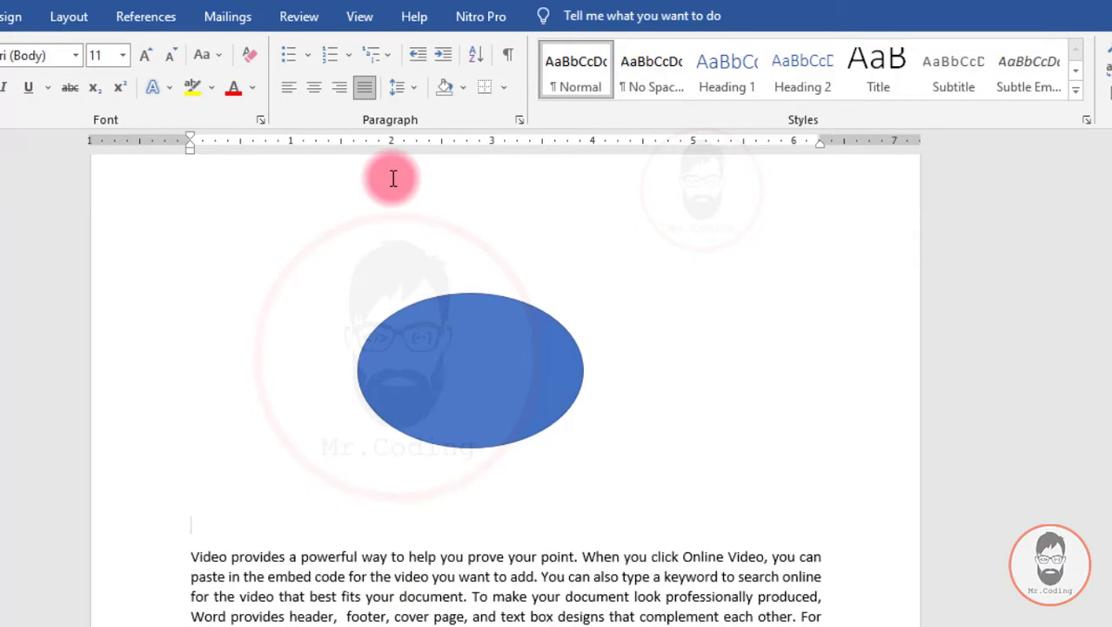
pyautogui.press('Return')
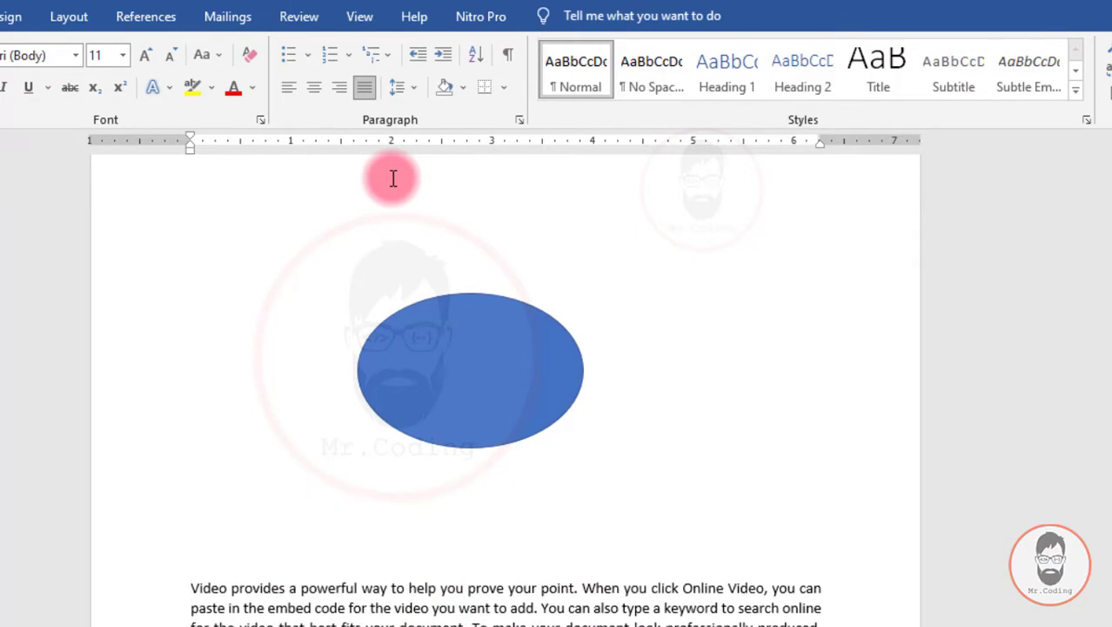
# Step: Delete the three empty lines again so the text wraps around the ellipse, then select it
pyautogui.press('Up')
pyautogui.press('Up')
pyautogui.press('Up')
pyautogui.press('Delete')
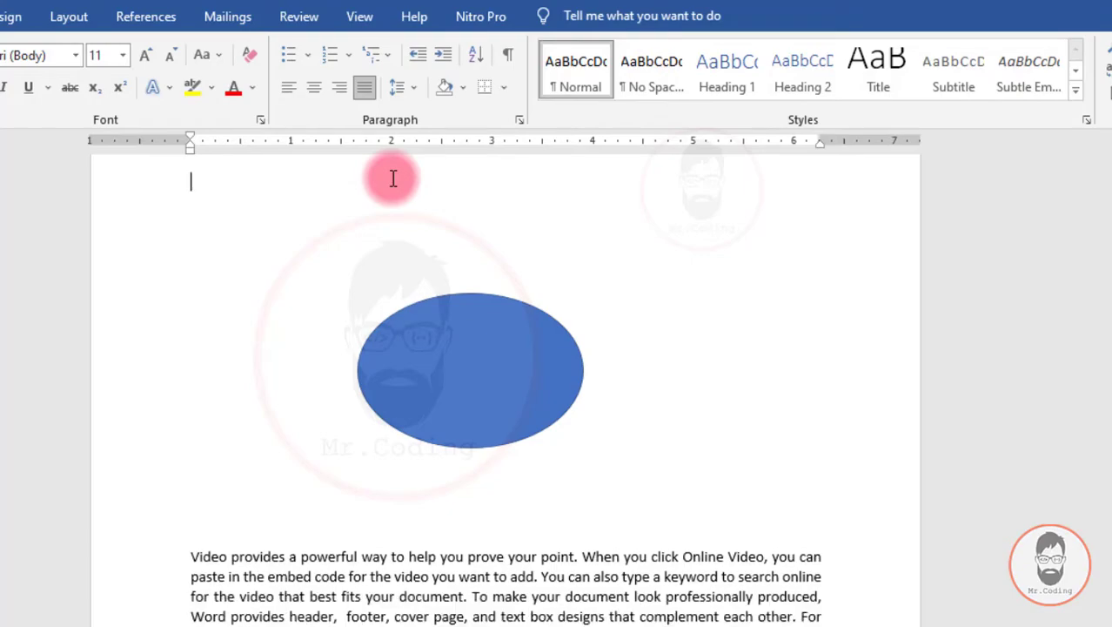
pyautogui.press('Delete')
pyautogui.press('Delete')
pyautogui.press('Delete')
pyautogui.press('Delete')
pyautogui.press('Delete')
pyautogui.press('Delete')
pyautogui.press('Delete')
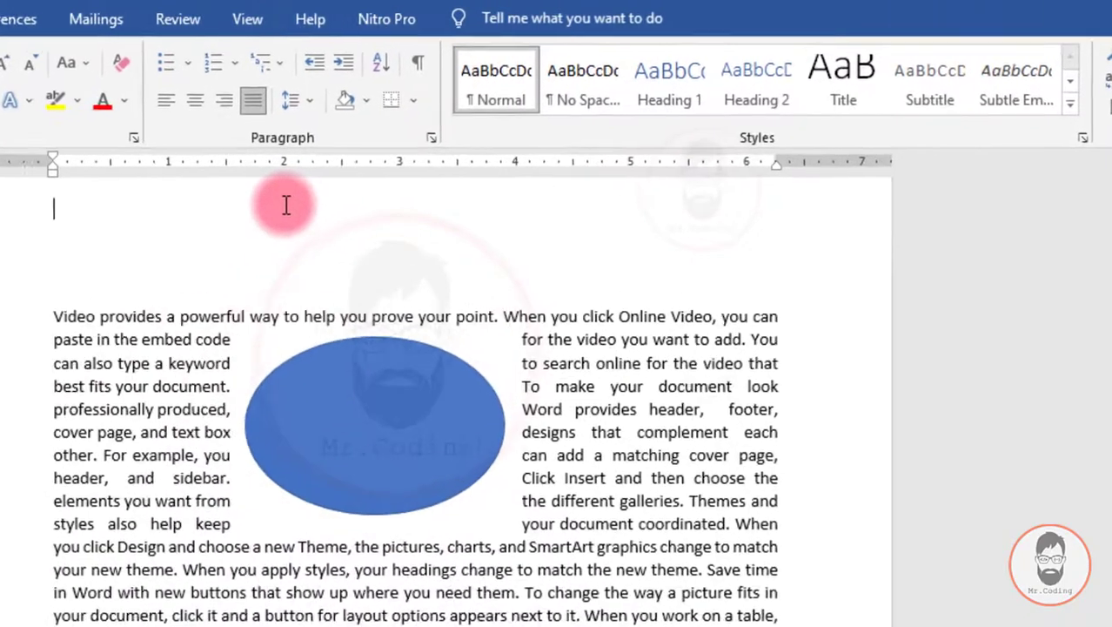
pyautogui.press('Delete')
pyautogui.press('Delete')
pyautogui.press('Delete')
pyautogui.press('Delete')
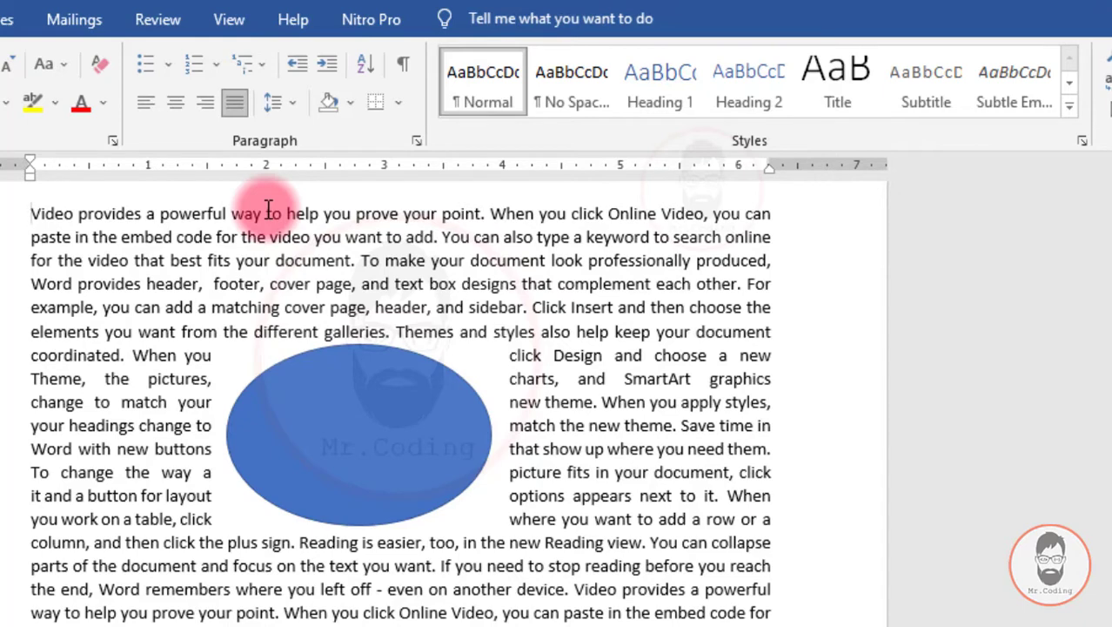
pyautogui.click(310, 426)
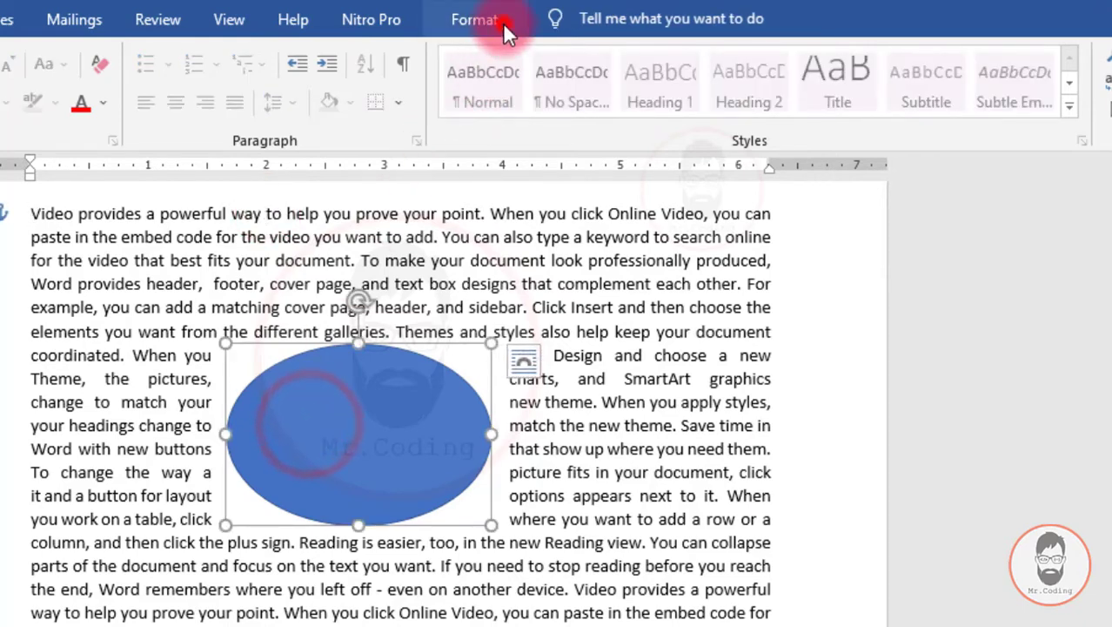
# Step: In the Layout dialog, set the ellipse's wrap text option to Left only
pyautogui.click(502, 22)
pyautogui.click(647, 85)
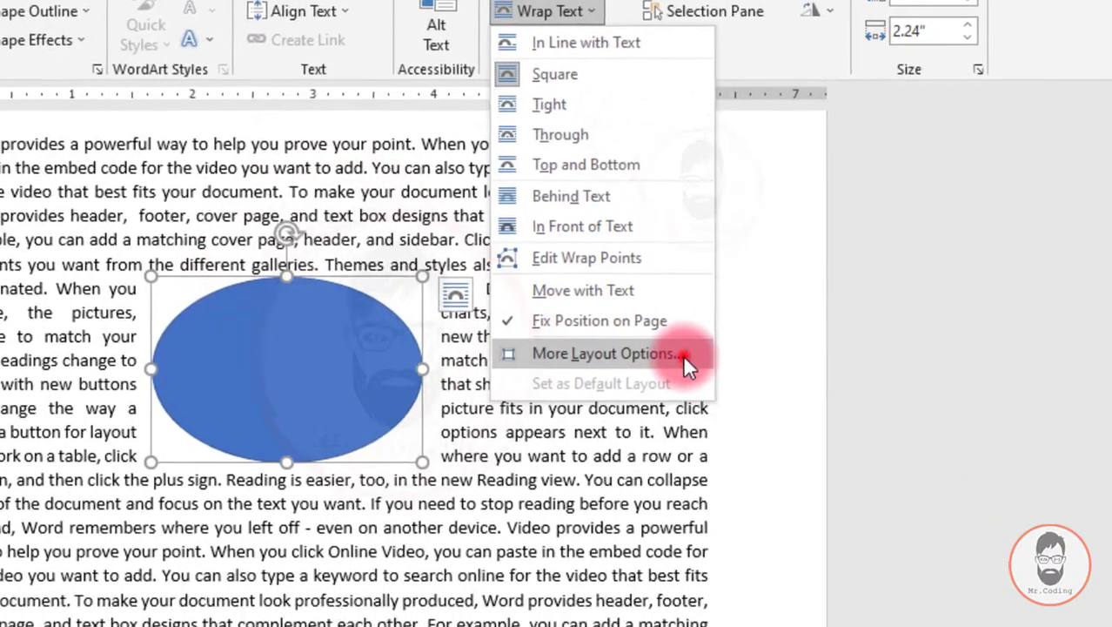
pyautogui.click(682, 353)
pyautogui.moveTo(689, 53)
pyautogui.mouseDown()
pyautogui.moveTo(656, 22)
pyautogui.moveTo(693, 41)
pyautogui.mouseUp()
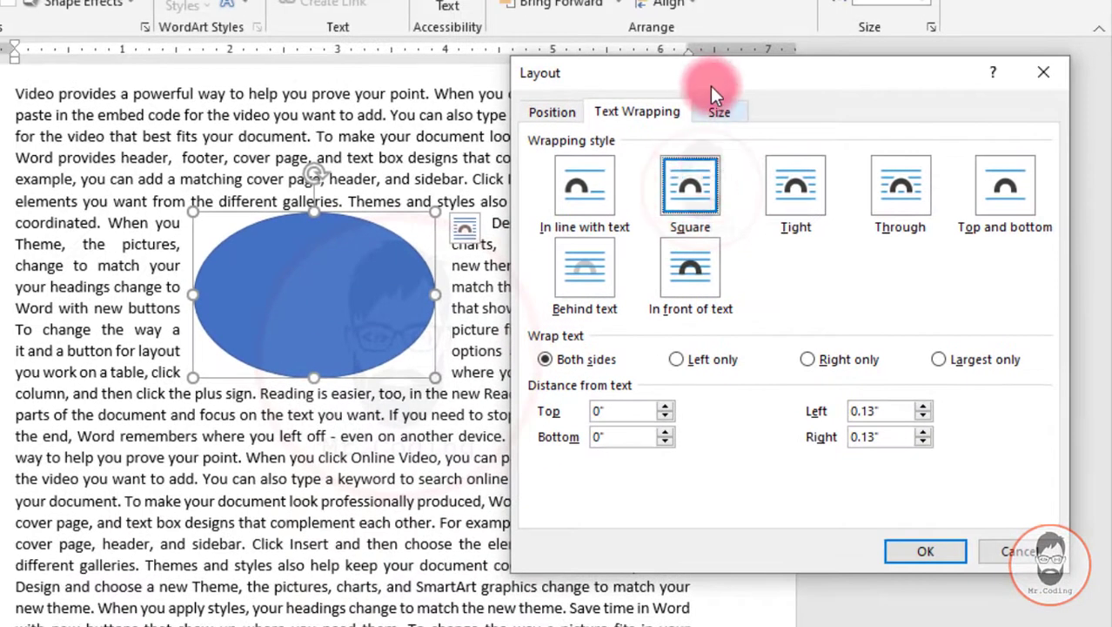
pyautogui.moveTo(716, 80); pyautogui.dragTo(864, 76)
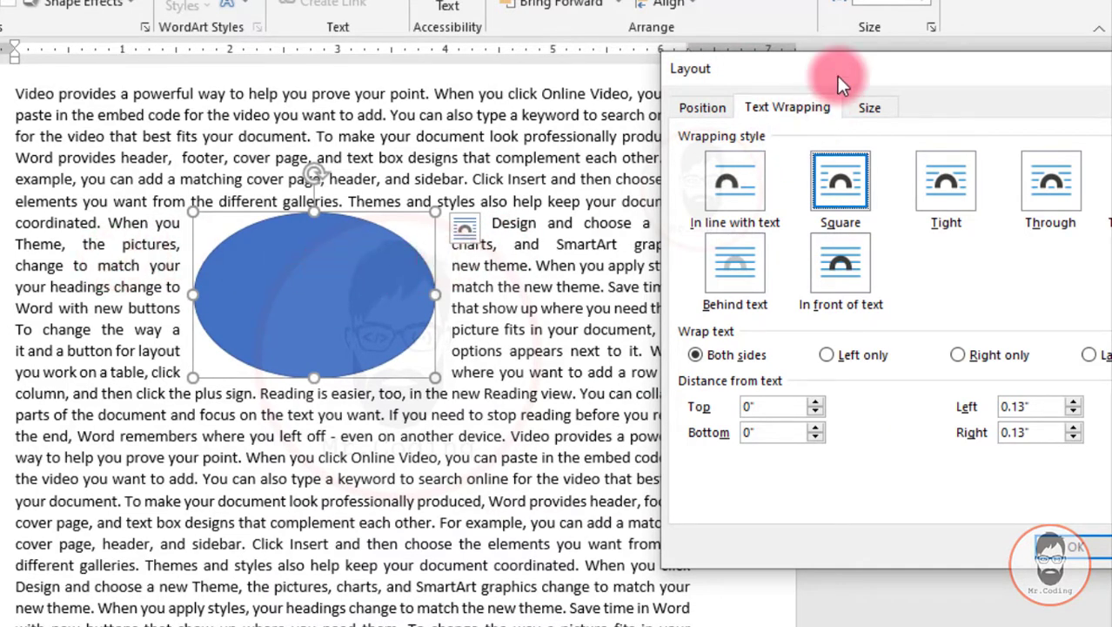
pyautogui.moveTo(822, 80); pyautogui.dragTo(781, 64)
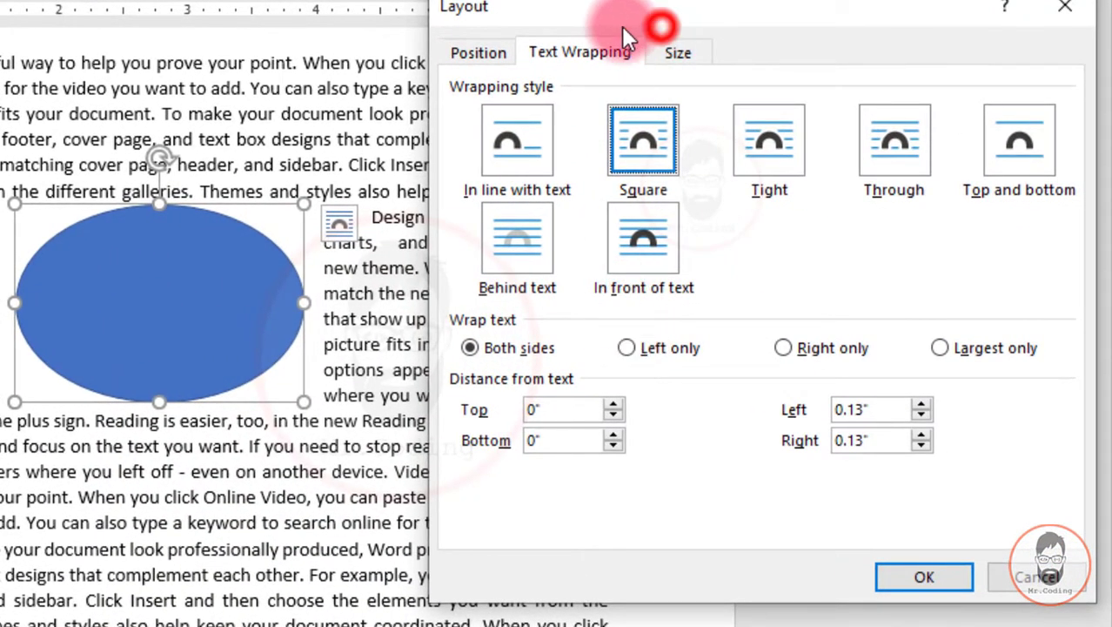
pyautogui.moveTo(591, 24); pyautogui.dragTo(557, 16)
pyautogui.click(592, 341)
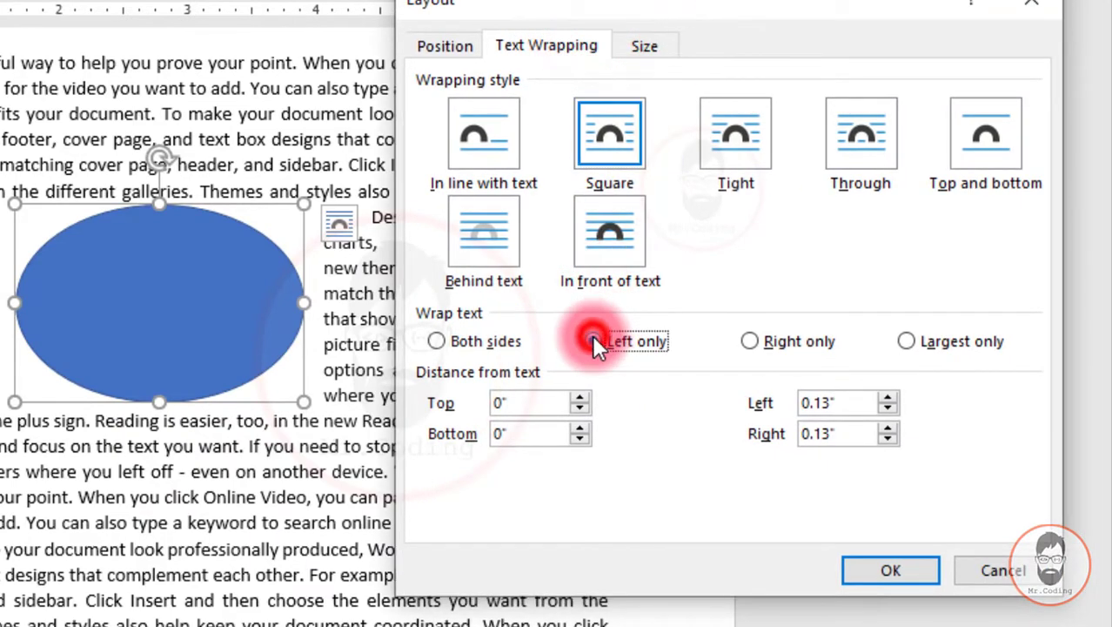
pyautogui.click(887, 574)
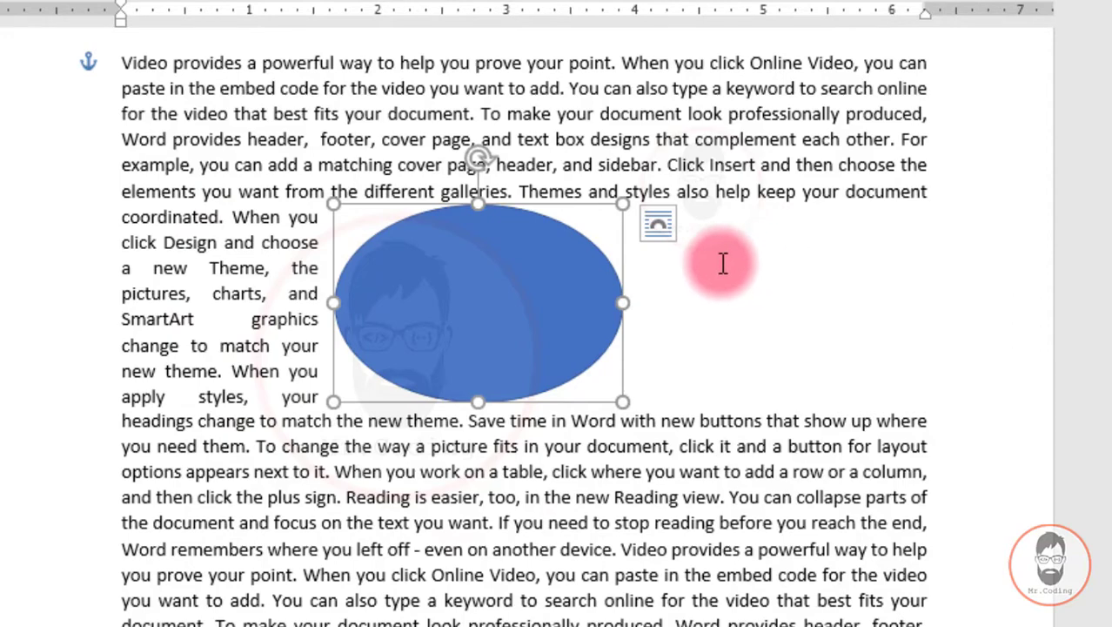
# Step: Drag the ellipse right, back left, then slightly right to watch the left-only wrap
pyautogui.moveTo(408, 298); pyautogui.dragTo(651, 294)
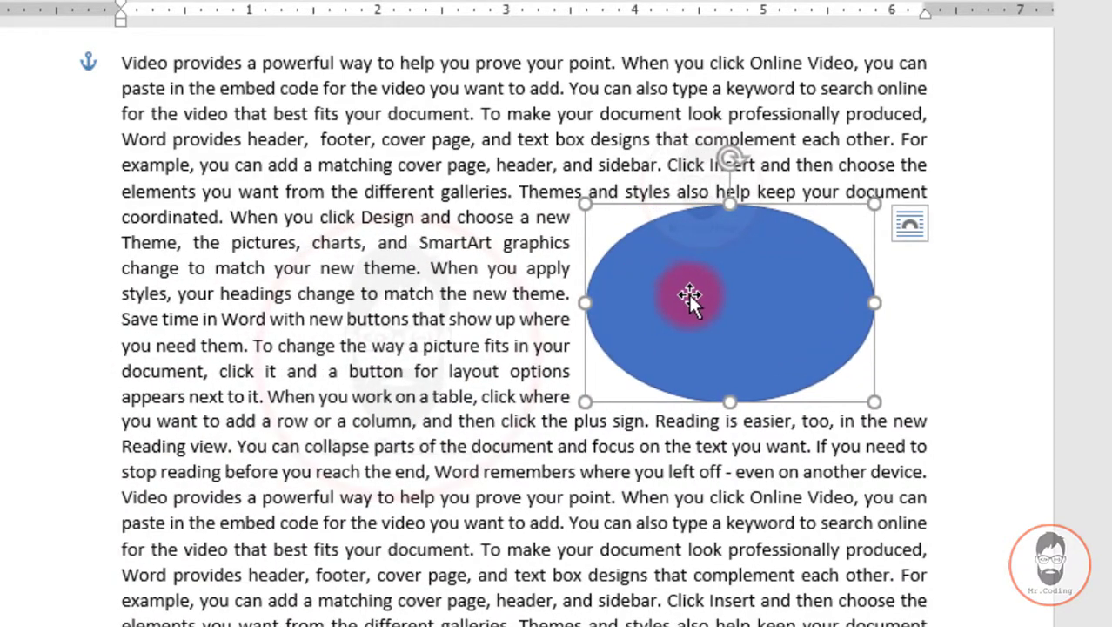
pyautogui.moveTo(719, 279); pyautogui.dragTo(419, 287)
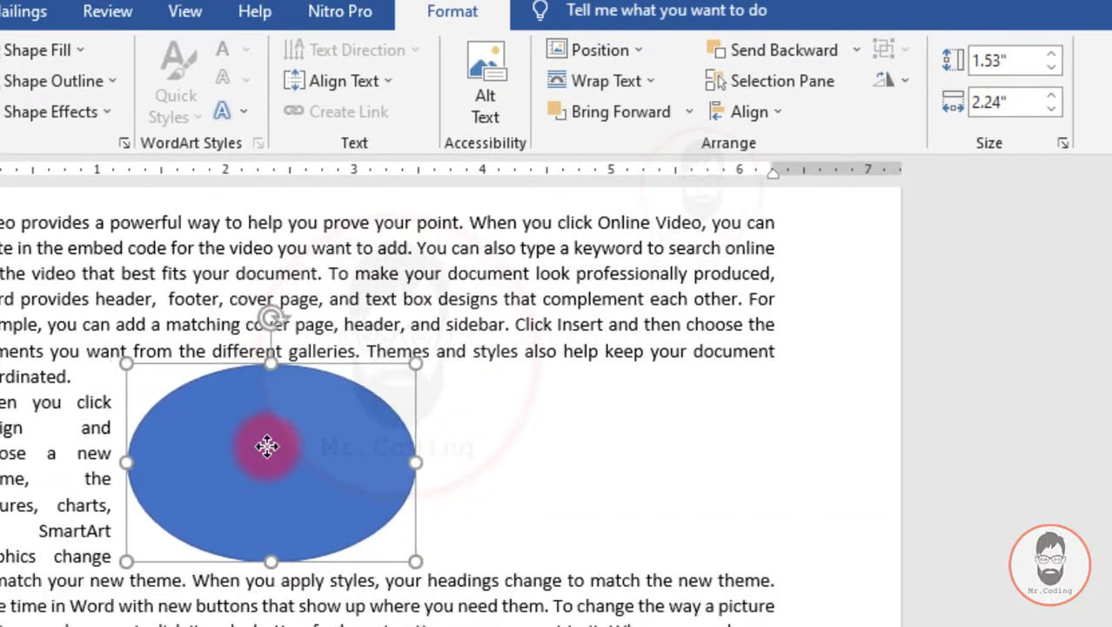
pyautogui.moveTo(268, 445); pyautogui.dragTo(304, 447)
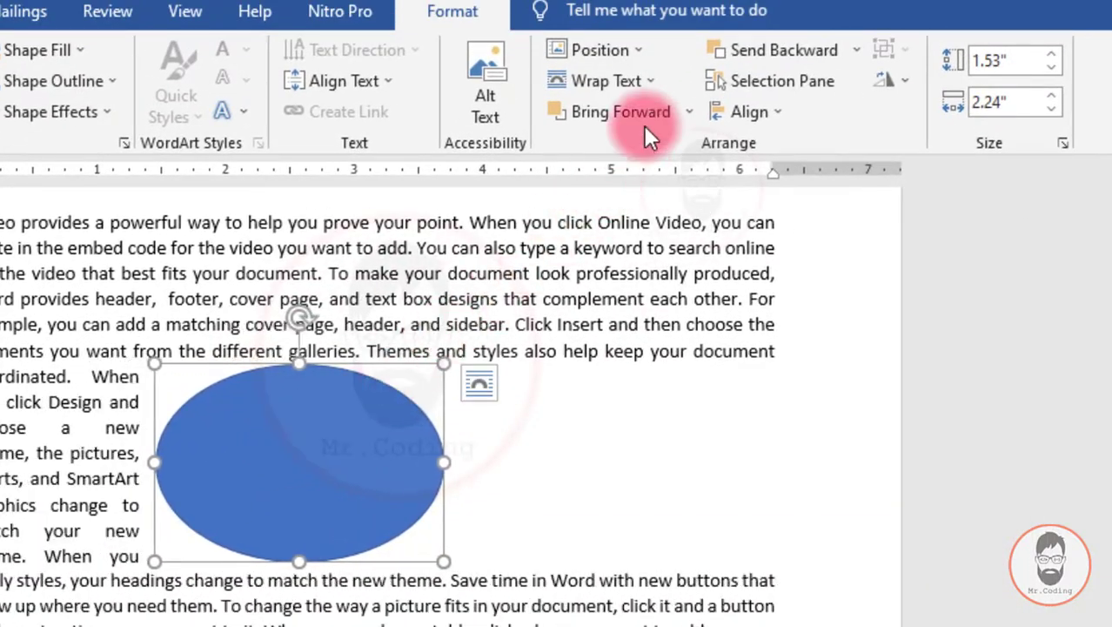
# Step: Change the ellipse's wrapping to Right only and nudge it slightly right
pyautogui.click(650, 80)
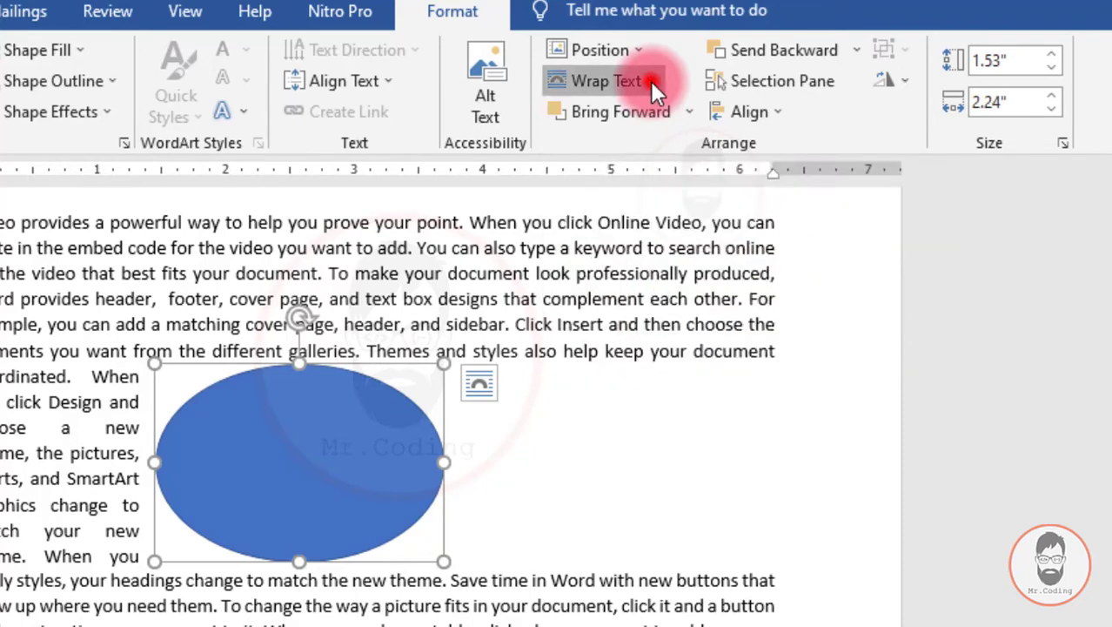
pyautogui.click(689, 443)
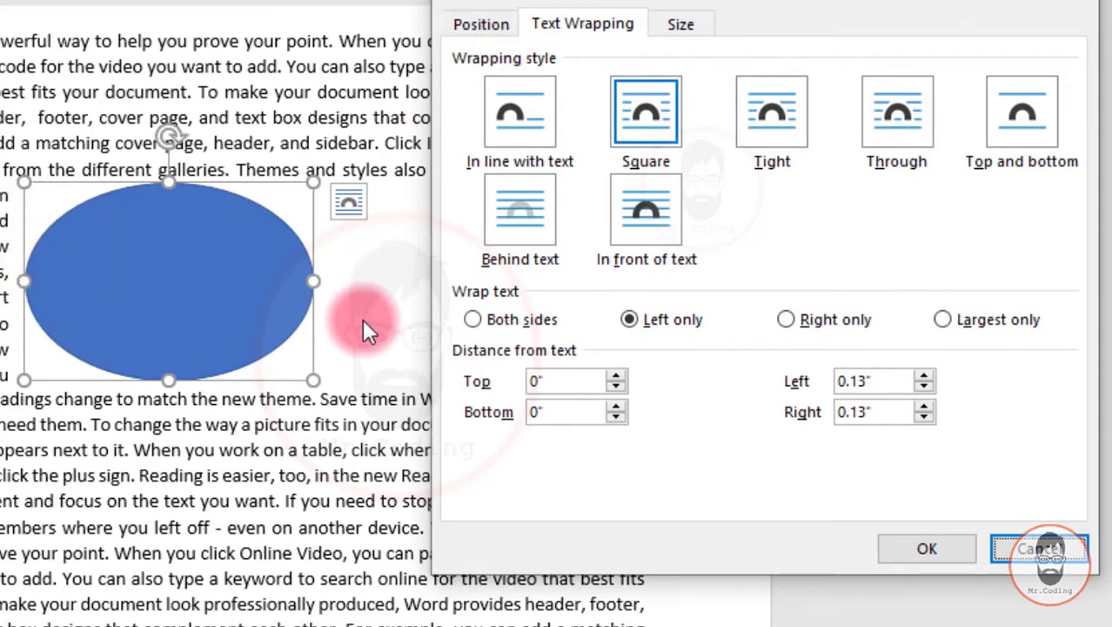
pyautogui.click(789, 318)
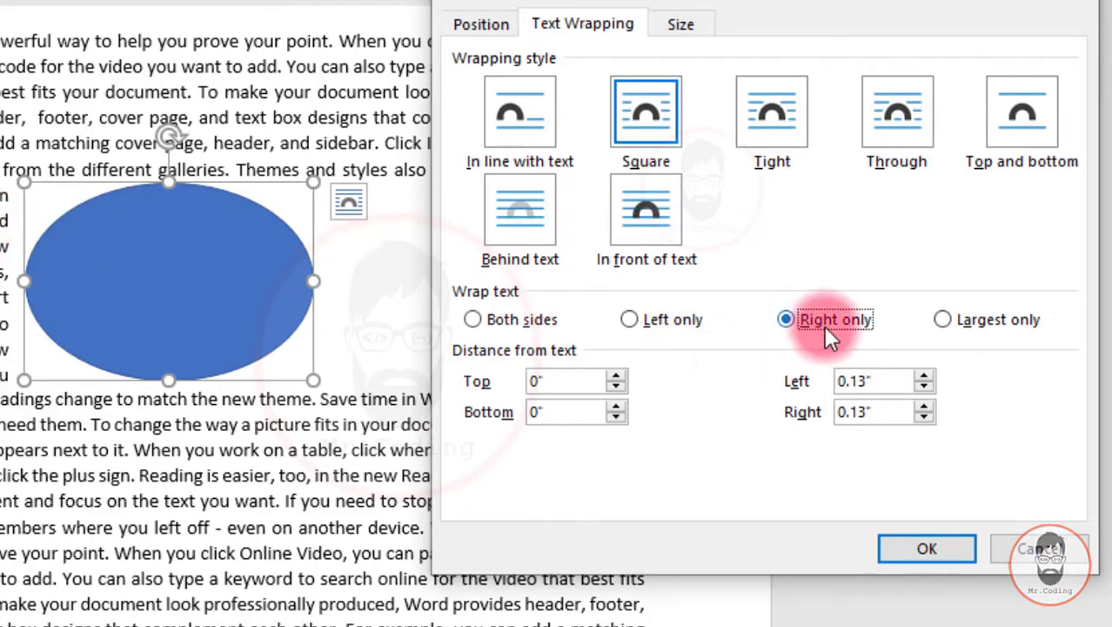
pyautogui.click(930, 544)
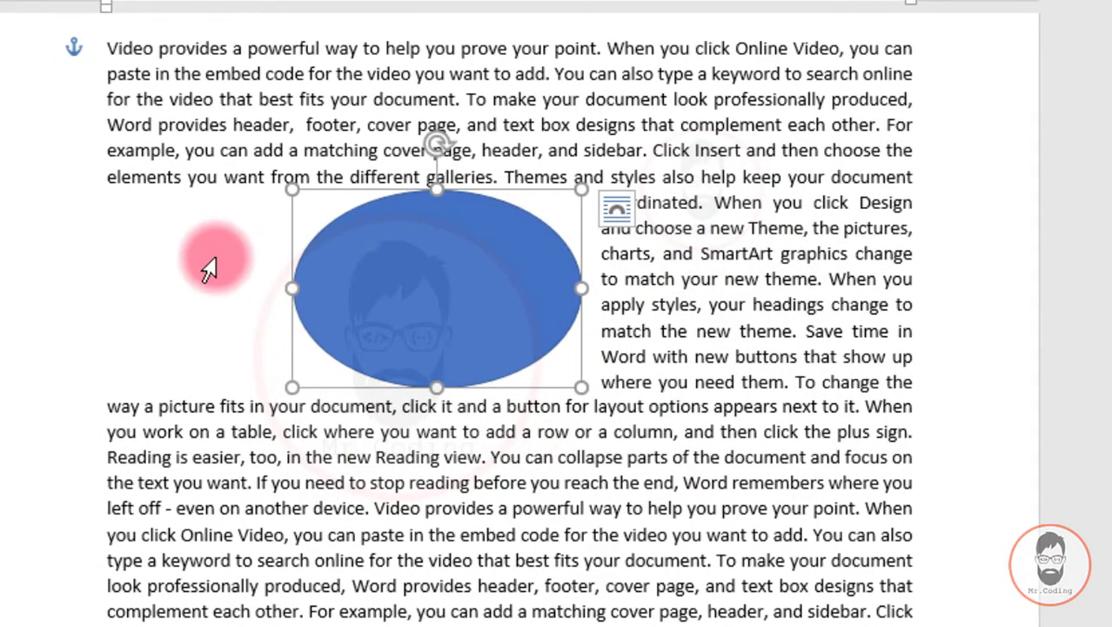
pyautogui.click(433, 271)
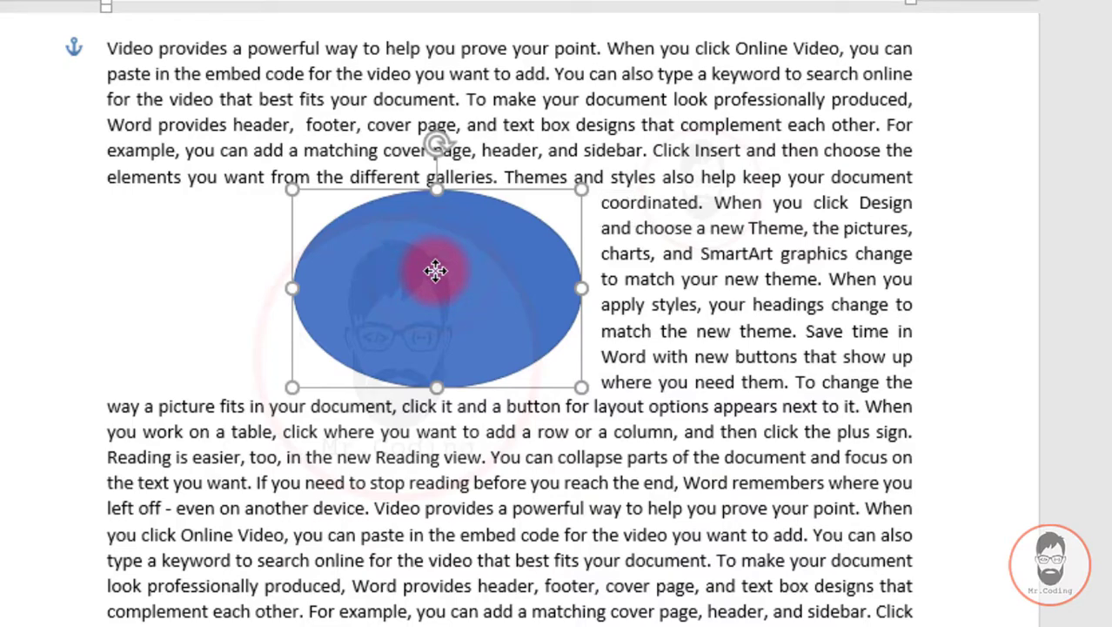
pyautogui.moveTo(433, 271)
pyautogui.mouseDown()
pyautogui.moveTo(596, 278)
pyautogui.moveTo(500, 279)
pyautogui.mouseUp()
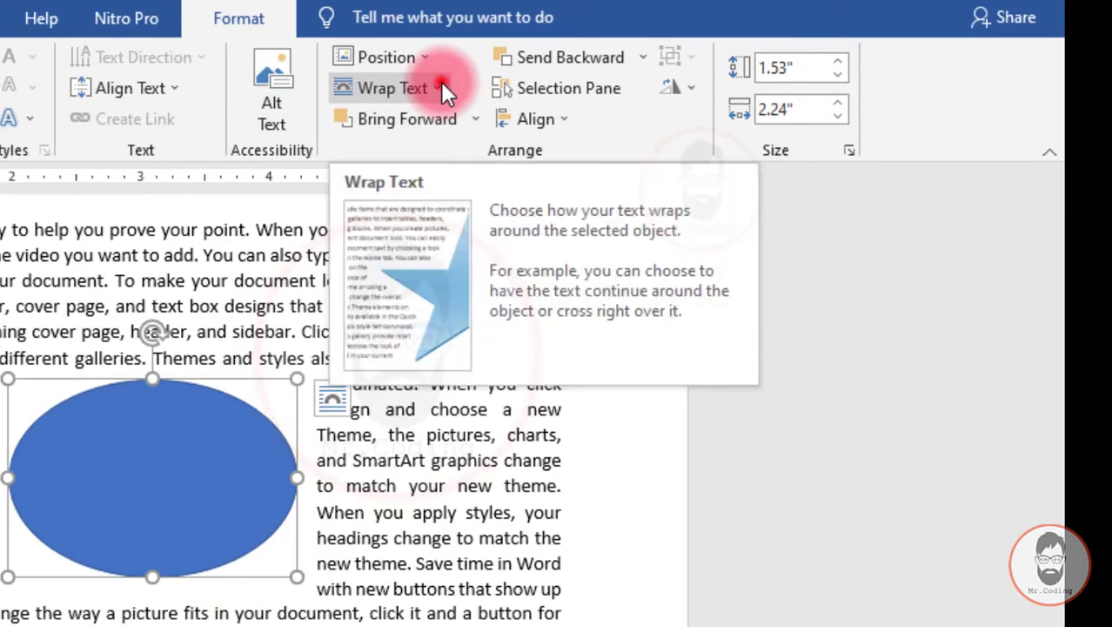
# Step: Change the ellipse's wrapping to Largest only and shift it slightly left
pyautogui.click(442, 89)
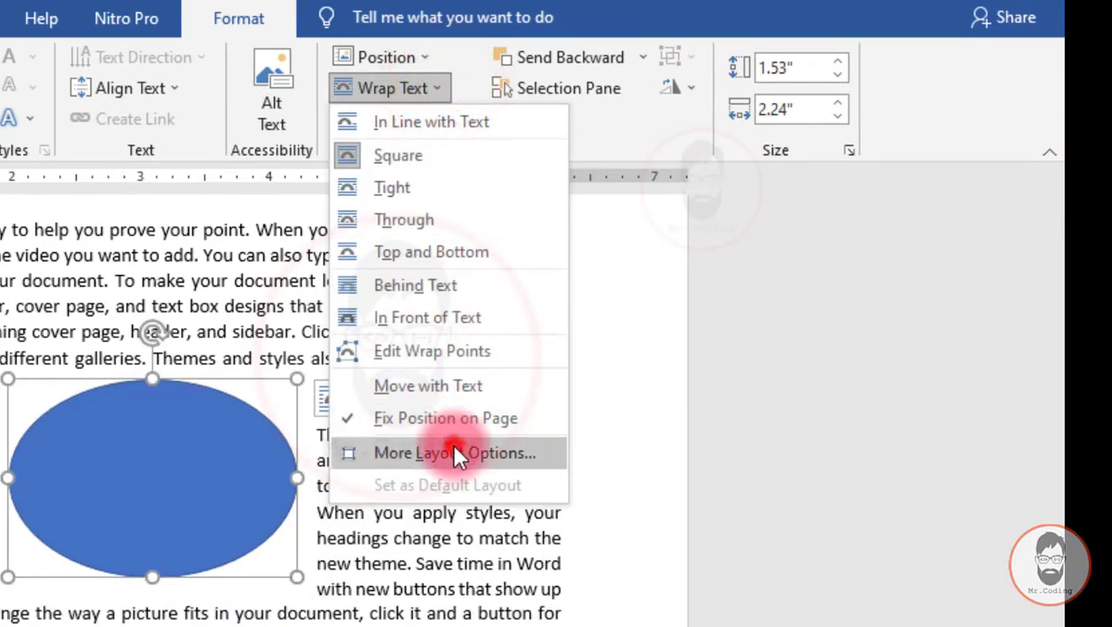
pyautogui.click(459, 455)
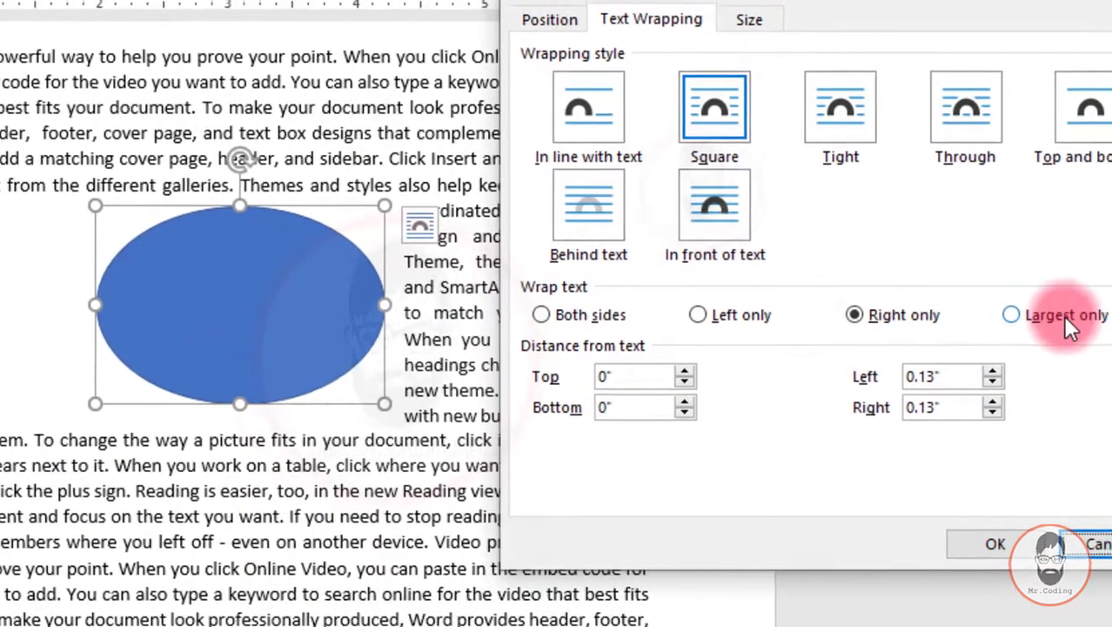
pyautogui.click(1022, 322)
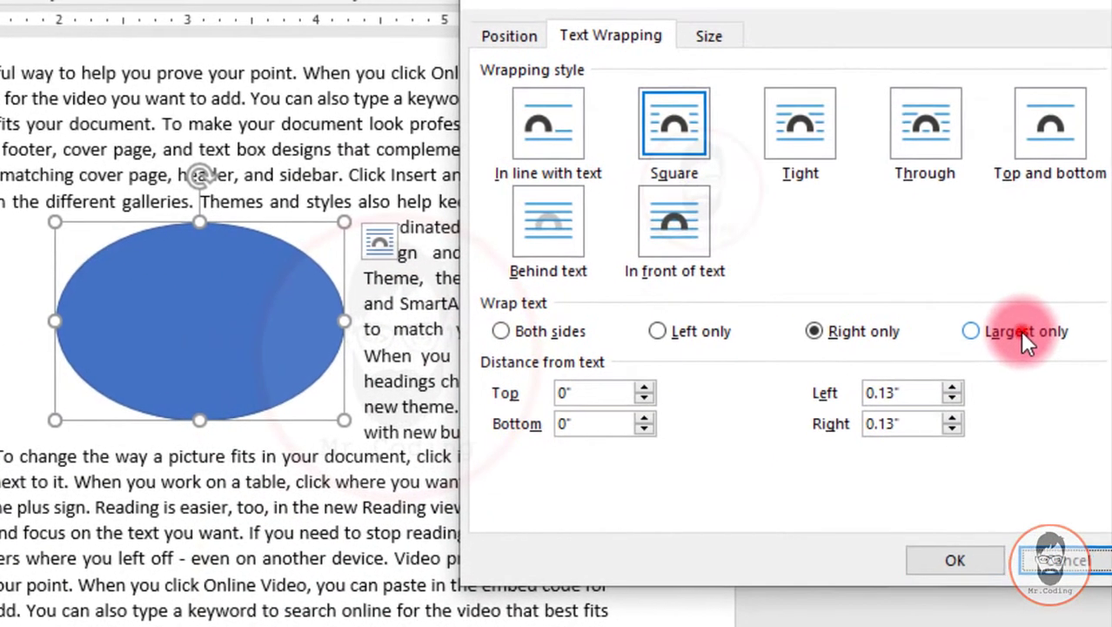
pyautogui.click(963, 564)
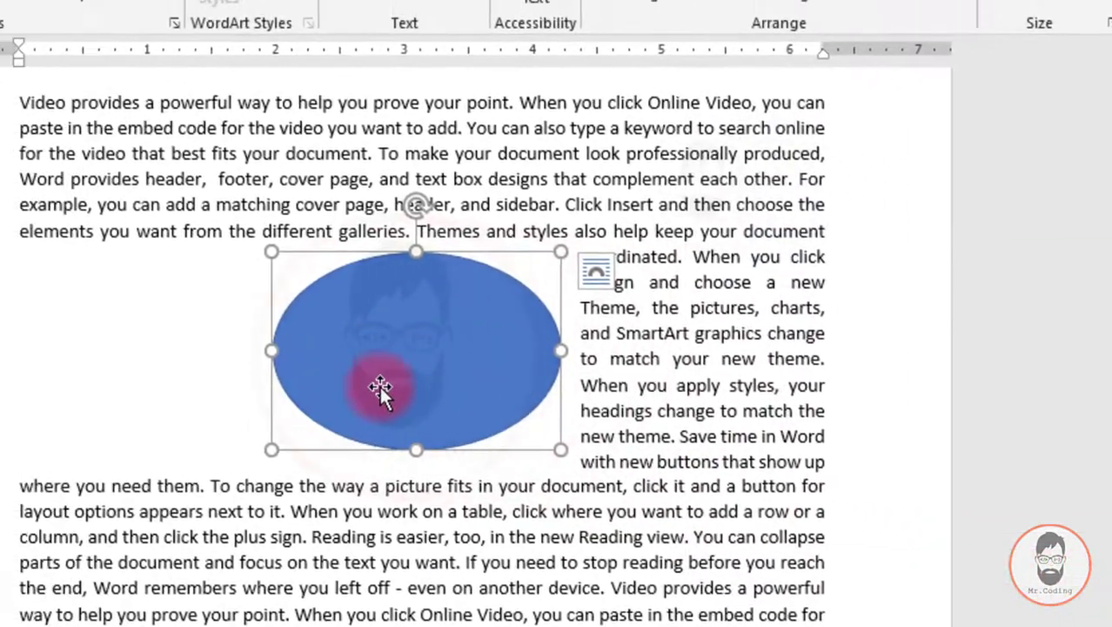
pyautogui.moveTo(378, 383); pyautogui.dragTo(361, 383)
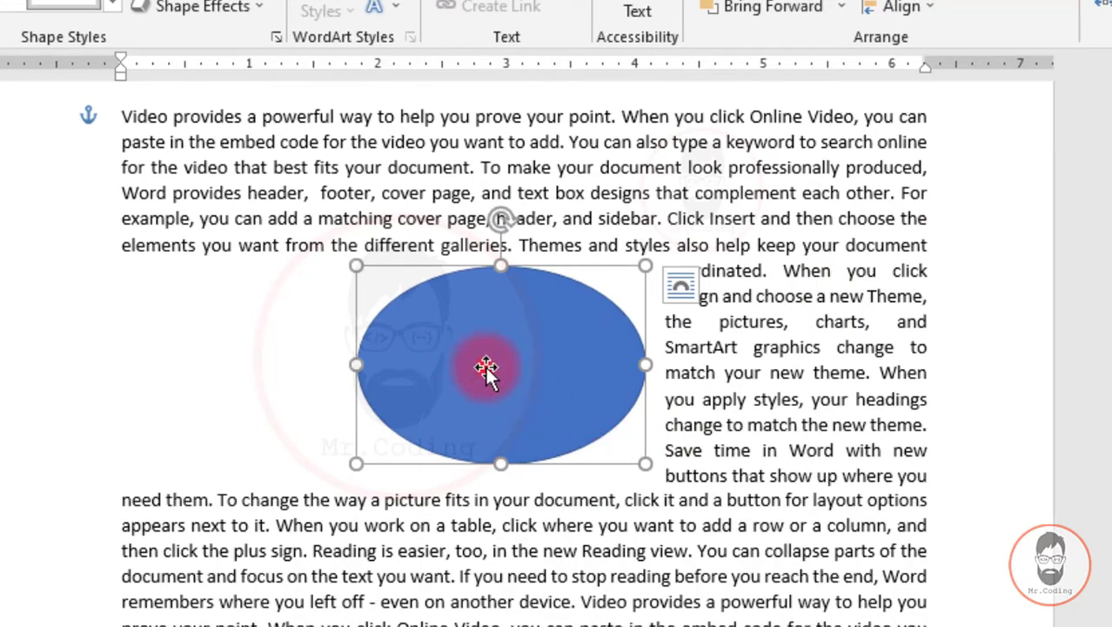
# Step: Drag the ellipse right, then back left, so text fills its wider side each time
pyautogui.moveTo(487, 366); pyautogui.dragTo(605, 366)
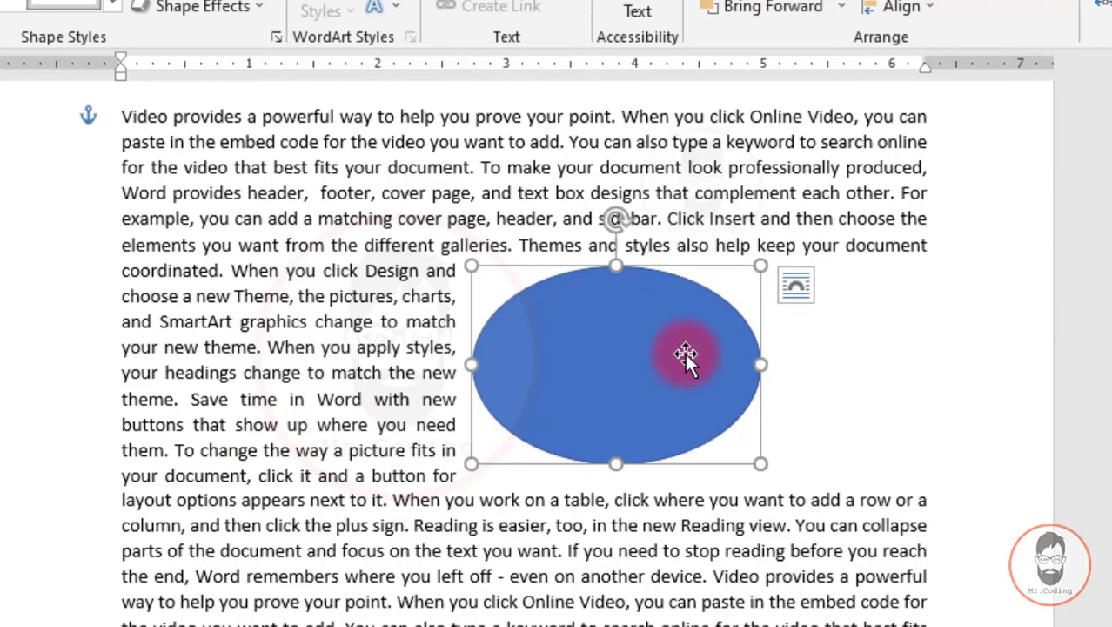
pyautogui.moveTo(684, 351); pyautogui.dragTo(503, 353)
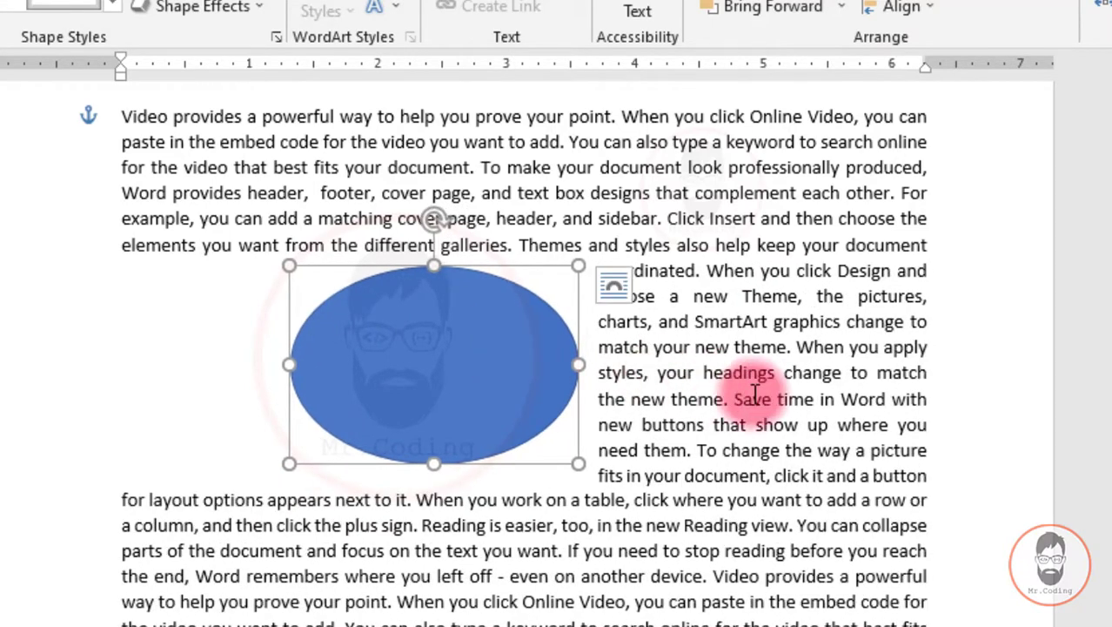
pyautogui.scroll(1, 809, 372)
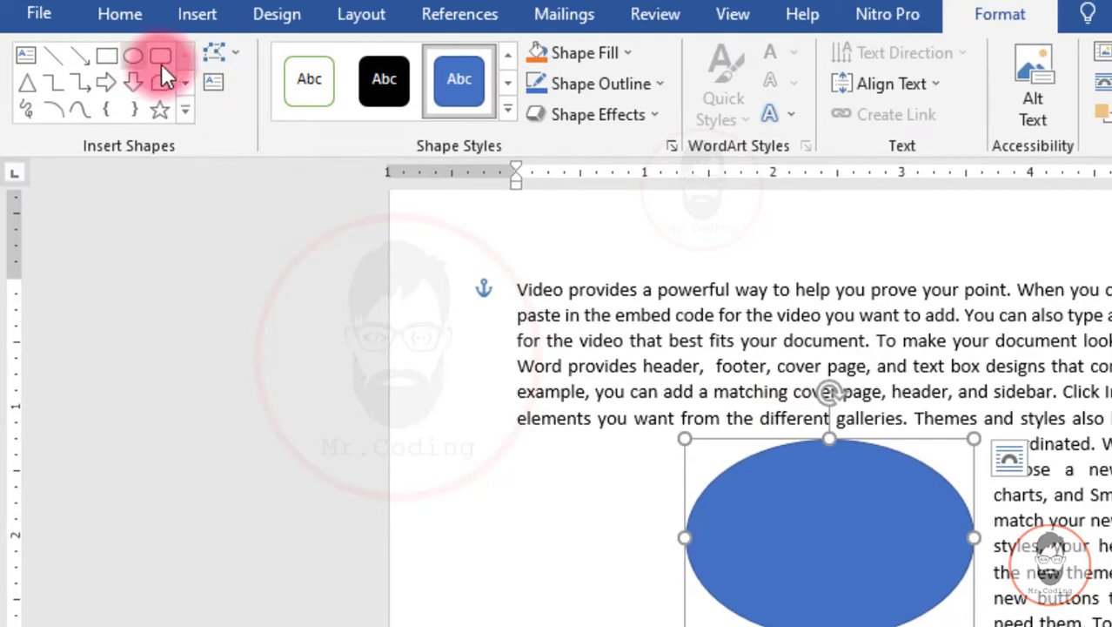
# Step: Change the ellipse to a rectangle, resize it to a 1.65" by 1.64" square, and move it right
pyautogui.click(228, 53)
pyautogui.moveTo(258, 87)
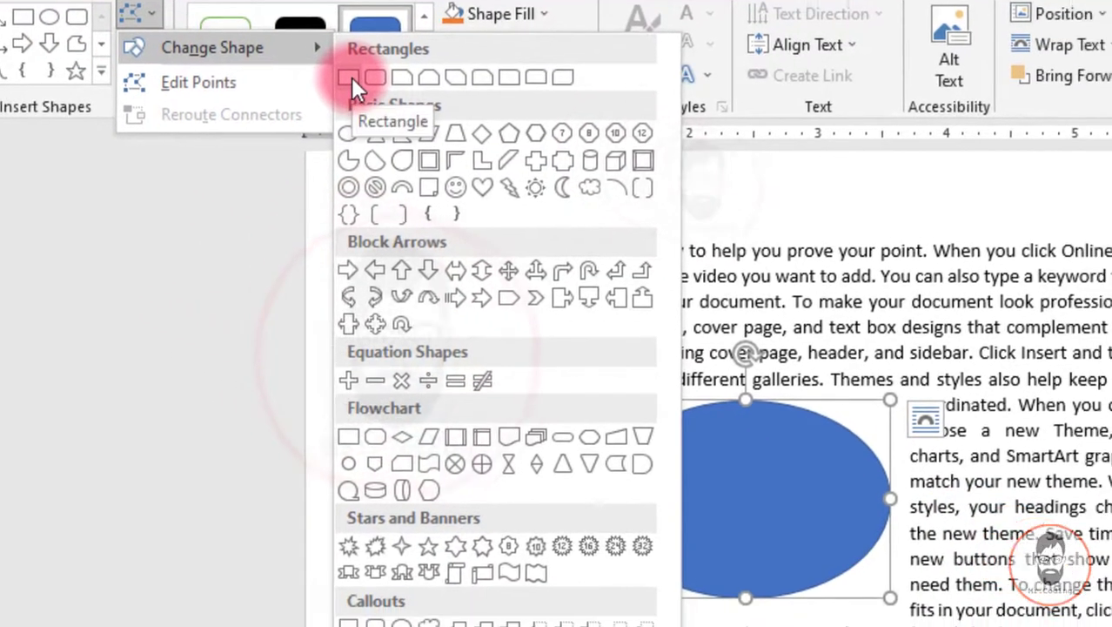
pyautogui.click(435, 116)
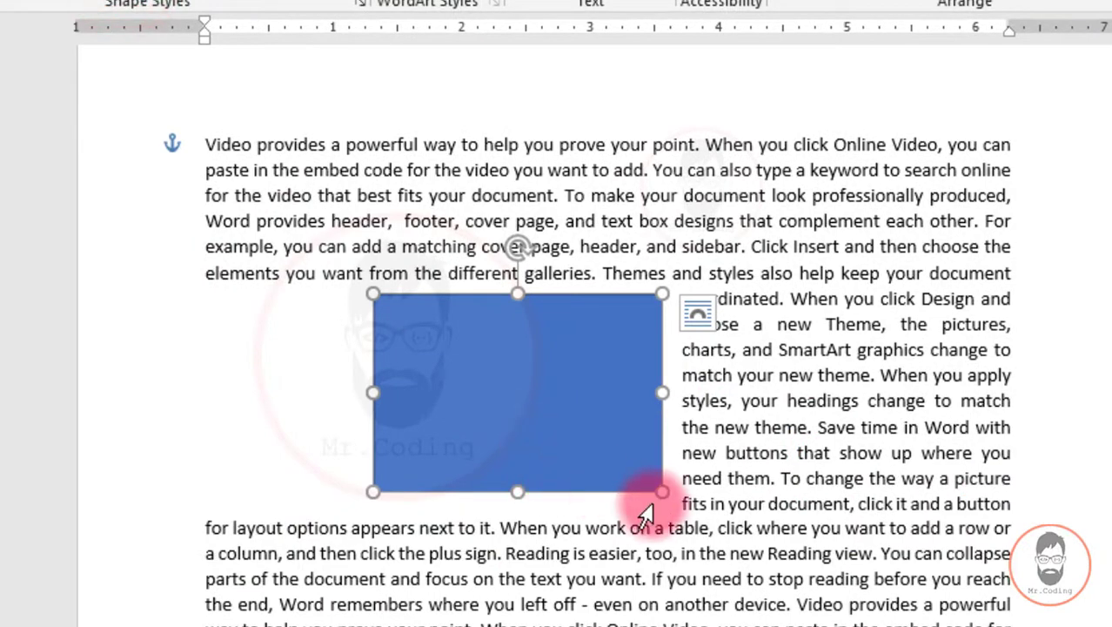
pyautogui.moveTo(662, 492); pyautogui.dragTo(585, 506)
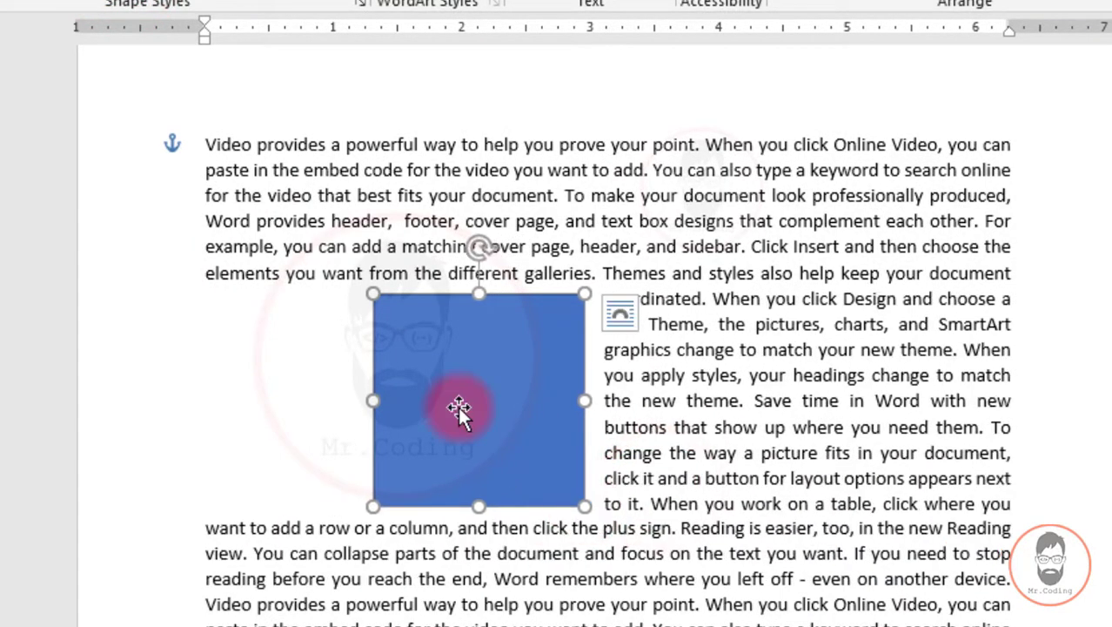
pyautogui.moveTo(458, 406); pyautogui.dragTo(665, 406)
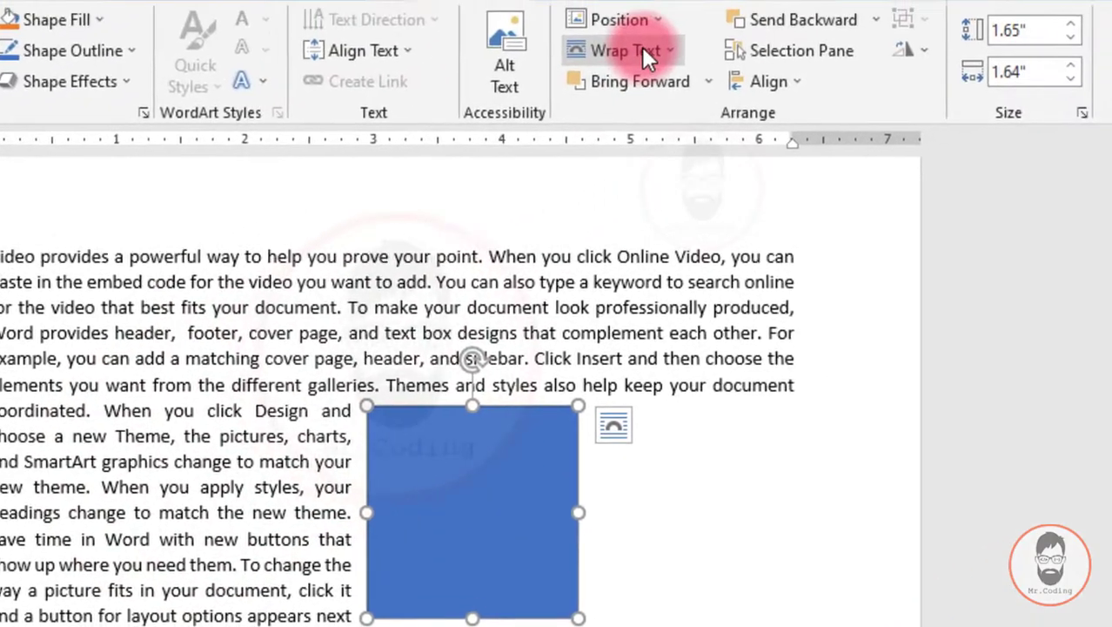
# Step: Review the Largest only wrap setting, then drag the square up into the paragraph's middle
pyautogui.click(641, 50)
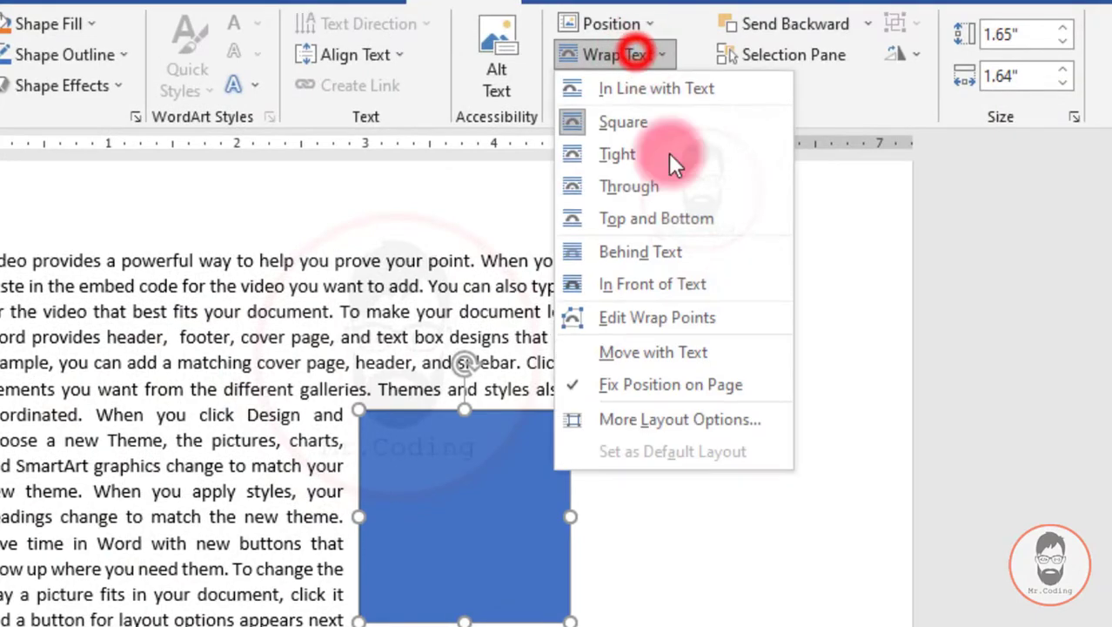
pyautogui.click(687, 417)
pyautogui.click(935, 382)
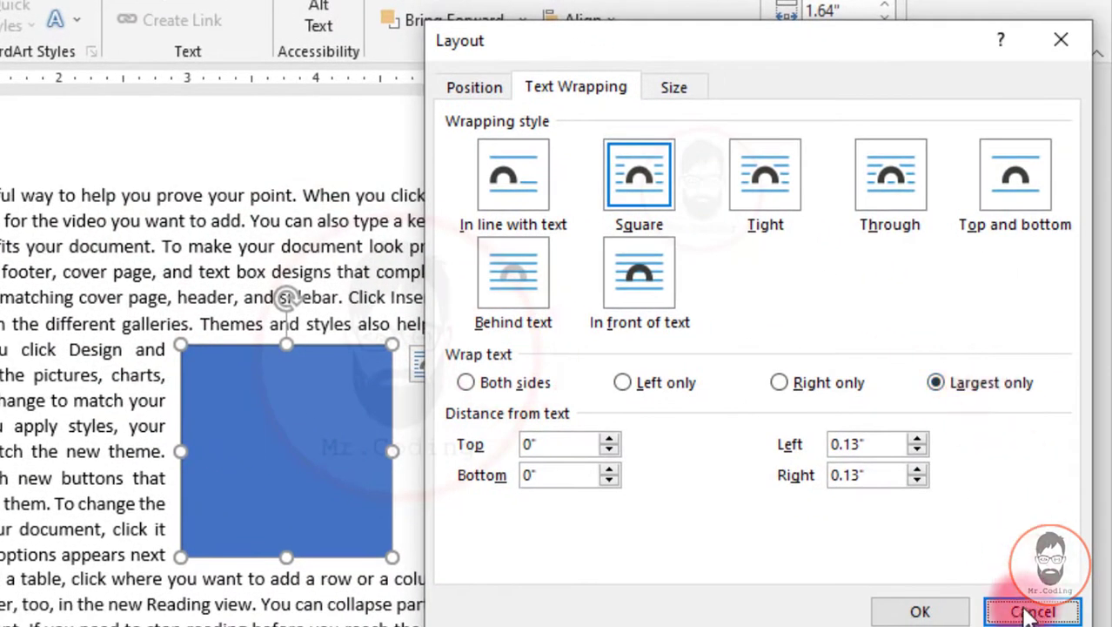
pyautogui.click(920, 611)
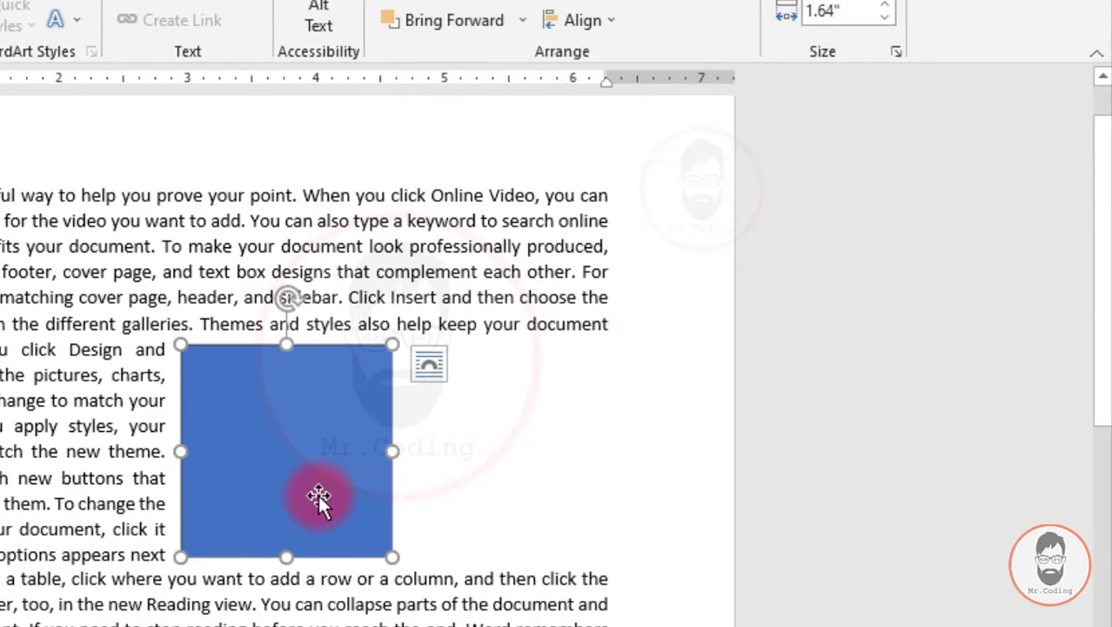
pyautogui.moveTo(318, 494); pyautogui.dragTo(516, 341)
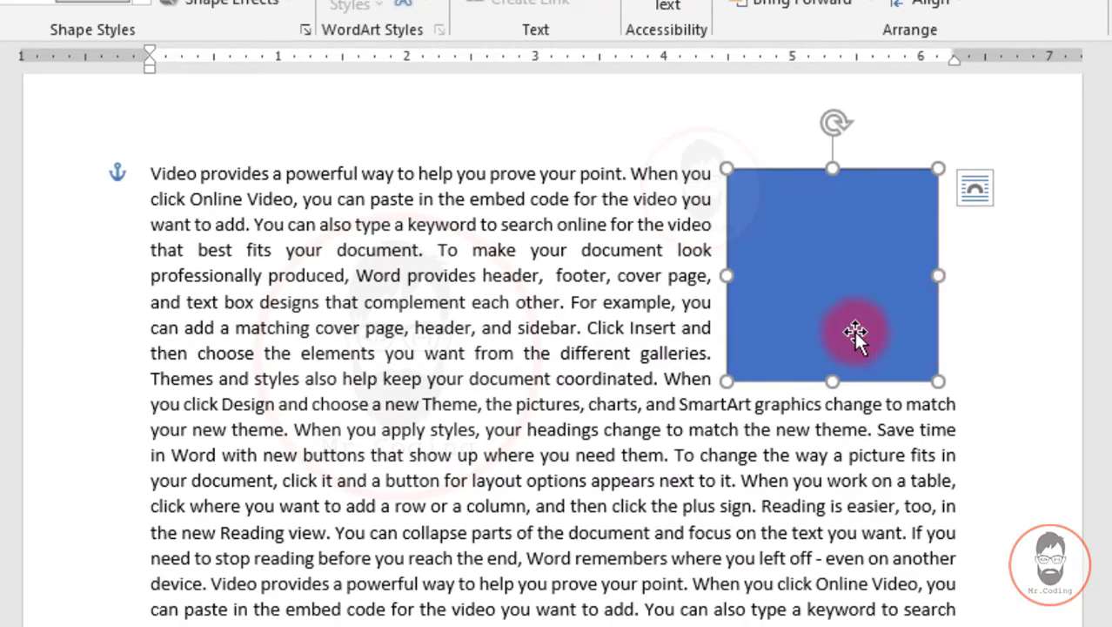
pyautogui.moveTo(852, 329); pyautogui.dragTo(656, 384)
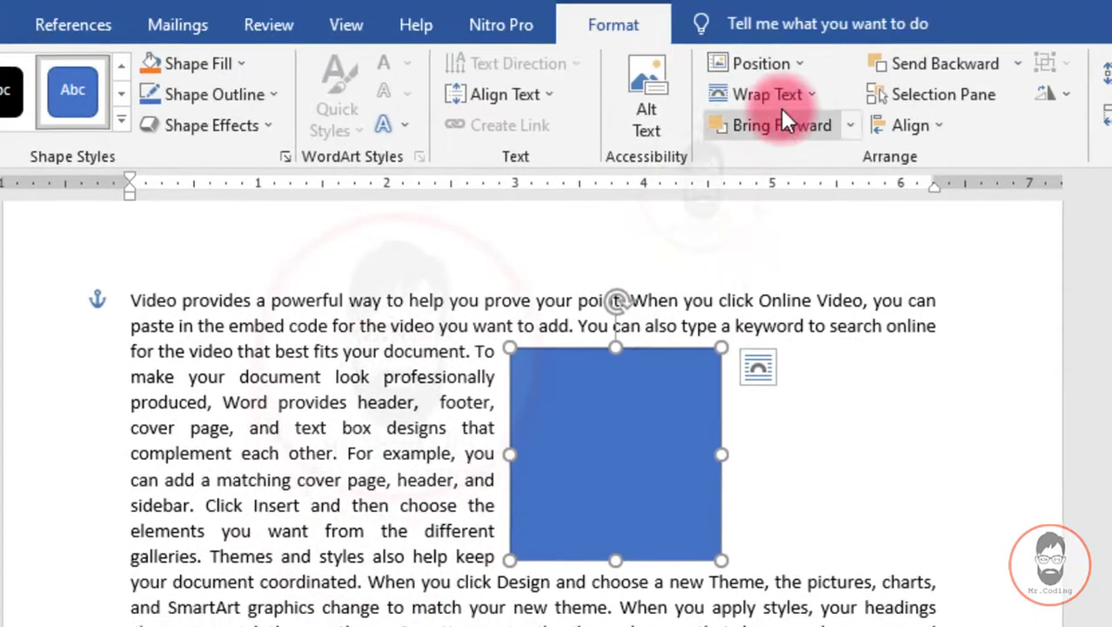
# Step: Set the square's wrapping to Both sides and drag it left and down
pyautogui.click(801, 112)
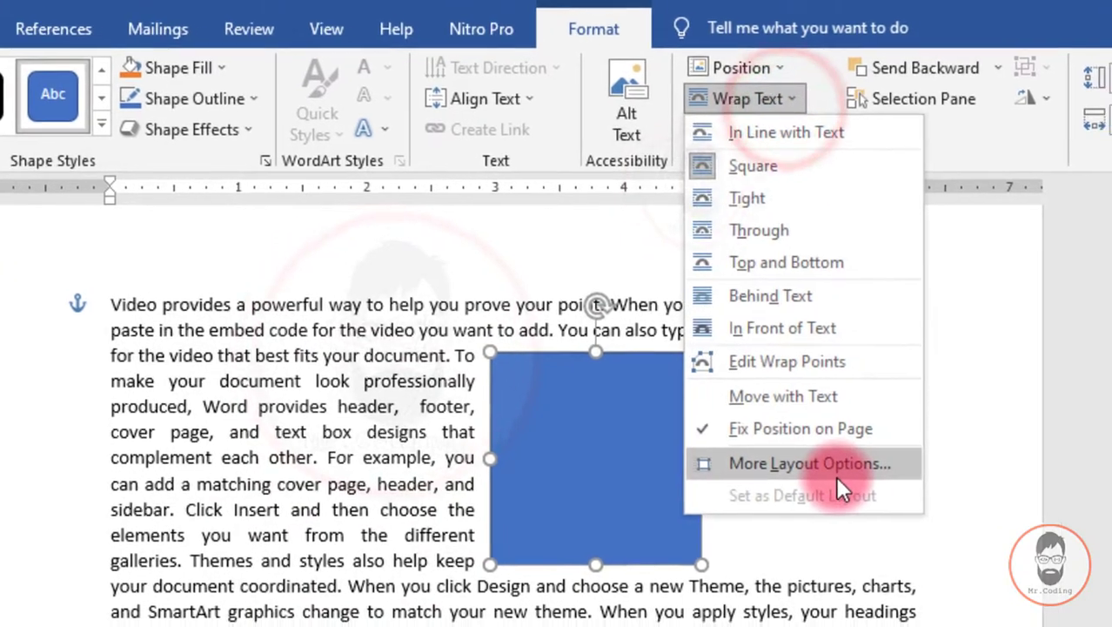
pyautogui.click(837, 468)
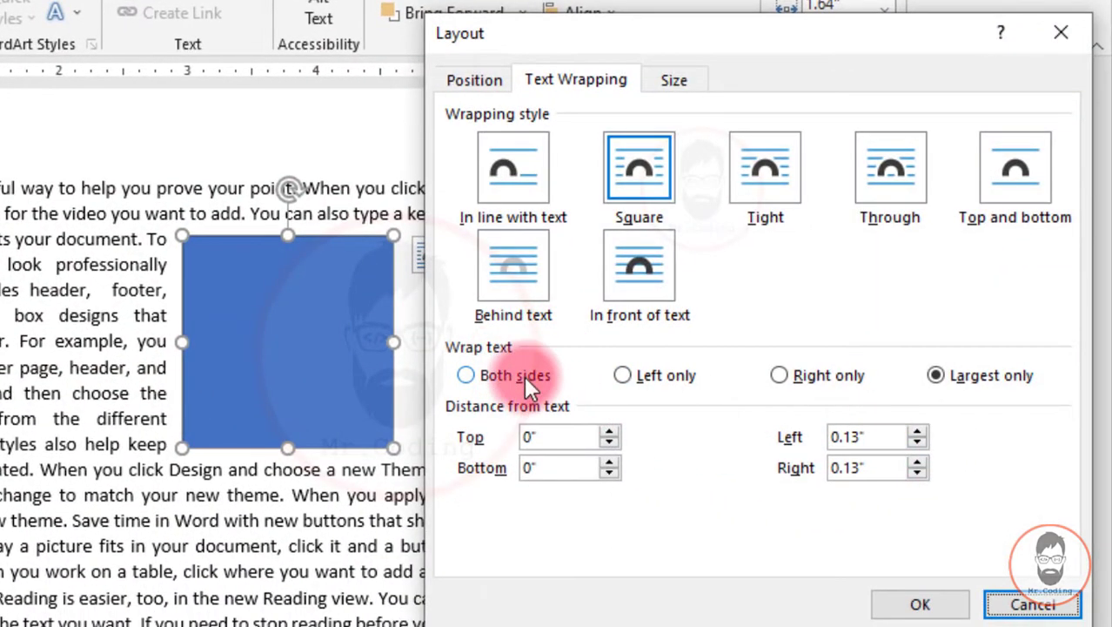
pyautogui.click(524, 375)
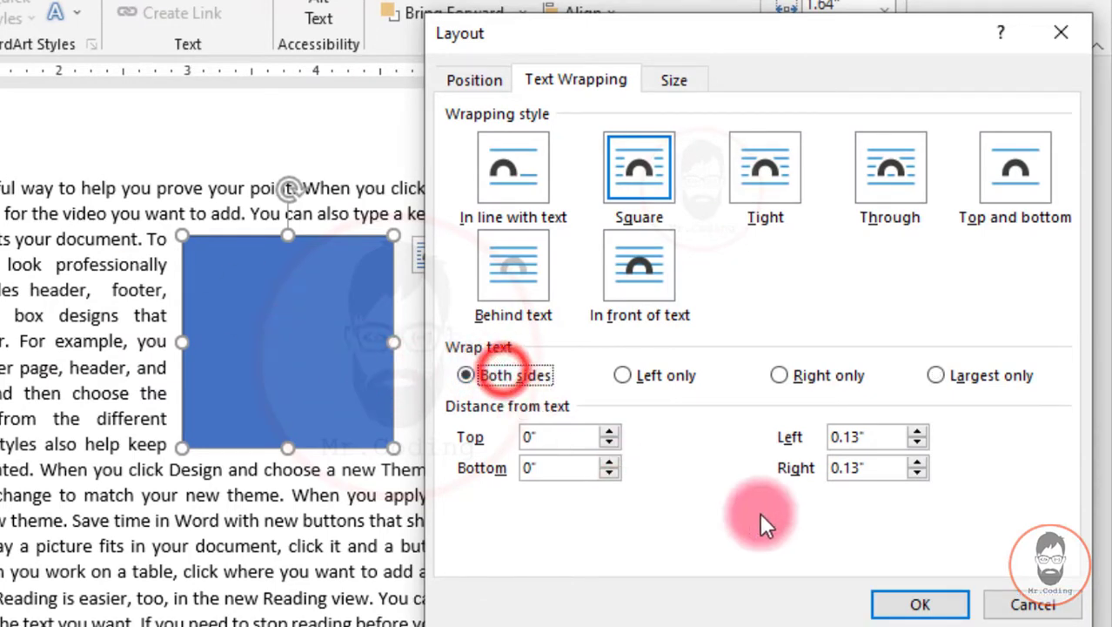
pyautogui.click(922, 602)
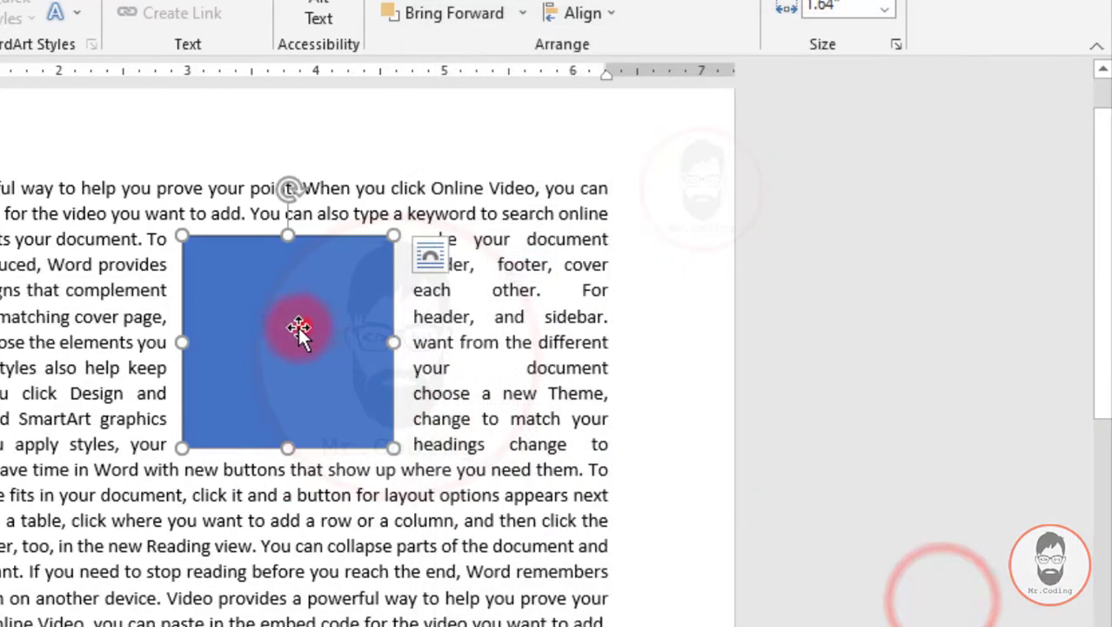
pyautogui.moveTo(298, 328); pyautogui.dragTo(210, 389)
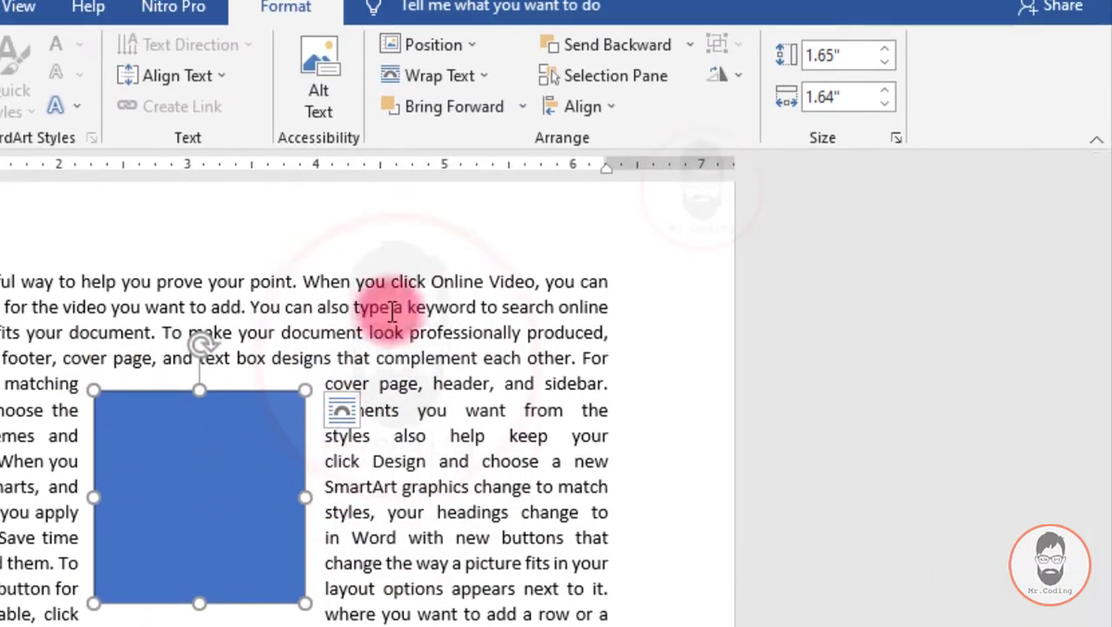
# Step: Raise the square's Top distance from text to 0.5" and move it down about two lines
pyautogui.click(469, 82)
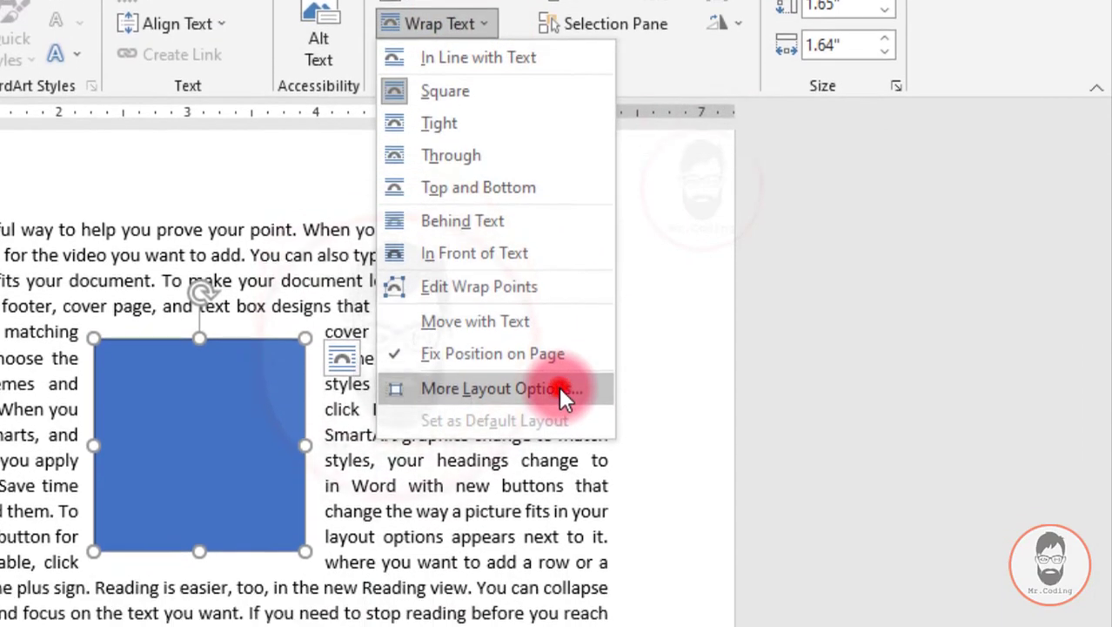
pyautogui.click(561, 389)
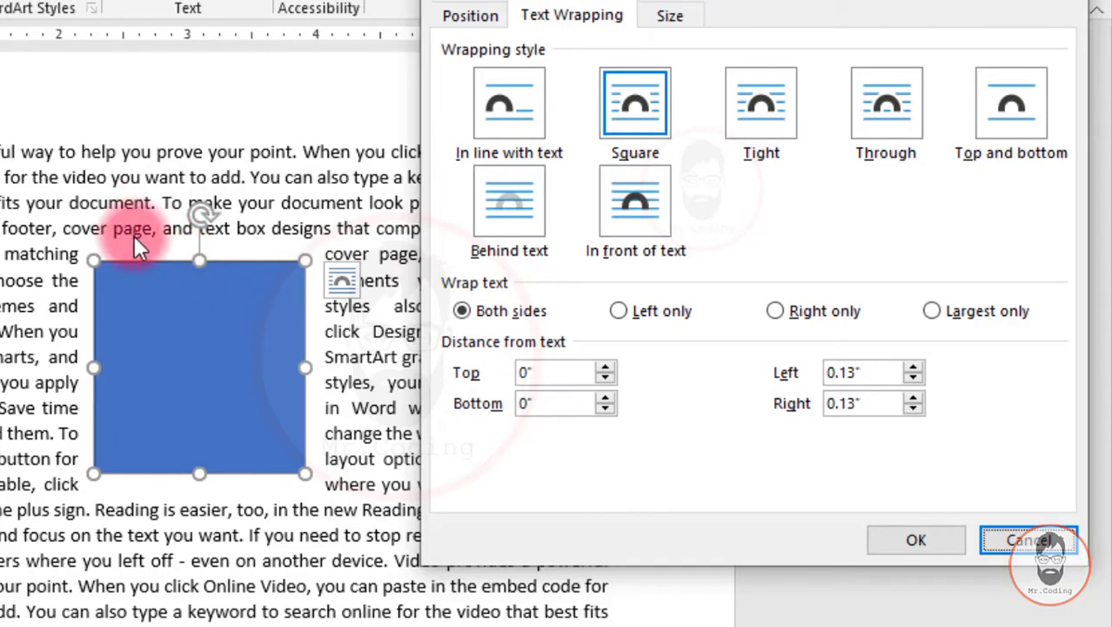
pyautogui.click(607, 368)
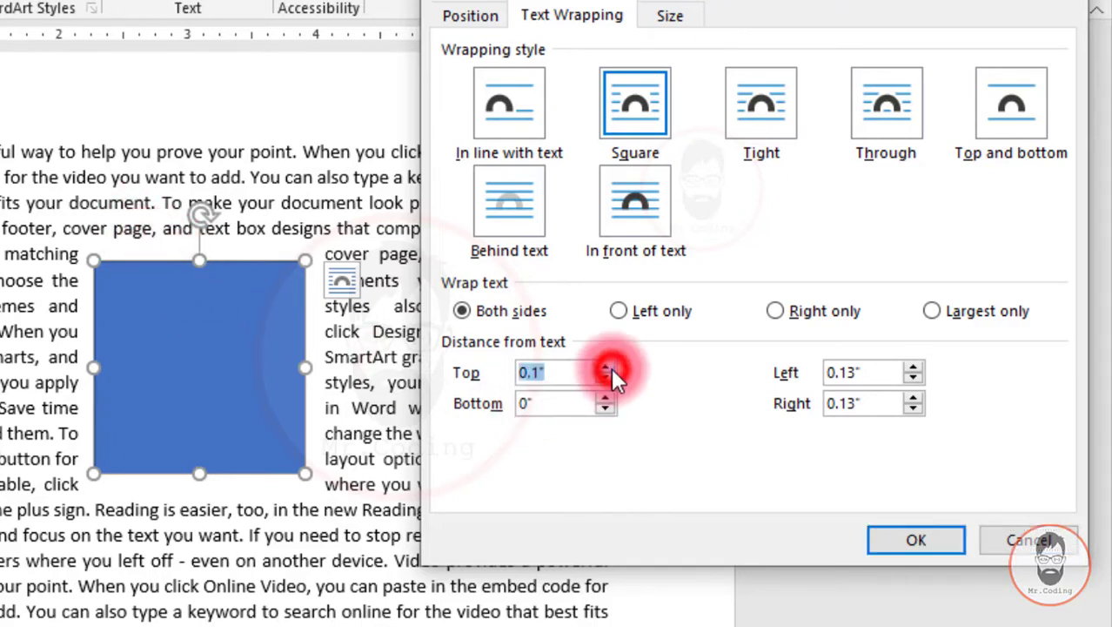
pyautogui.click(606, 368)
pyautogui.click(606, 368)
pyautogui.click(607, 368)
pyautogui.click(606, 368)
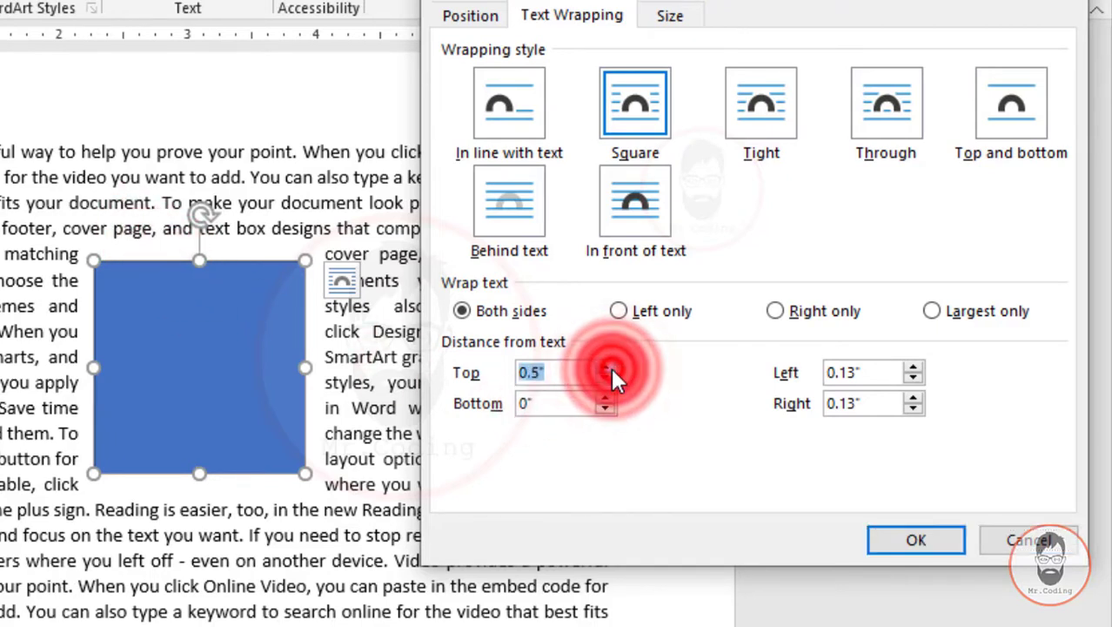
pyautogui.click(905, 543)
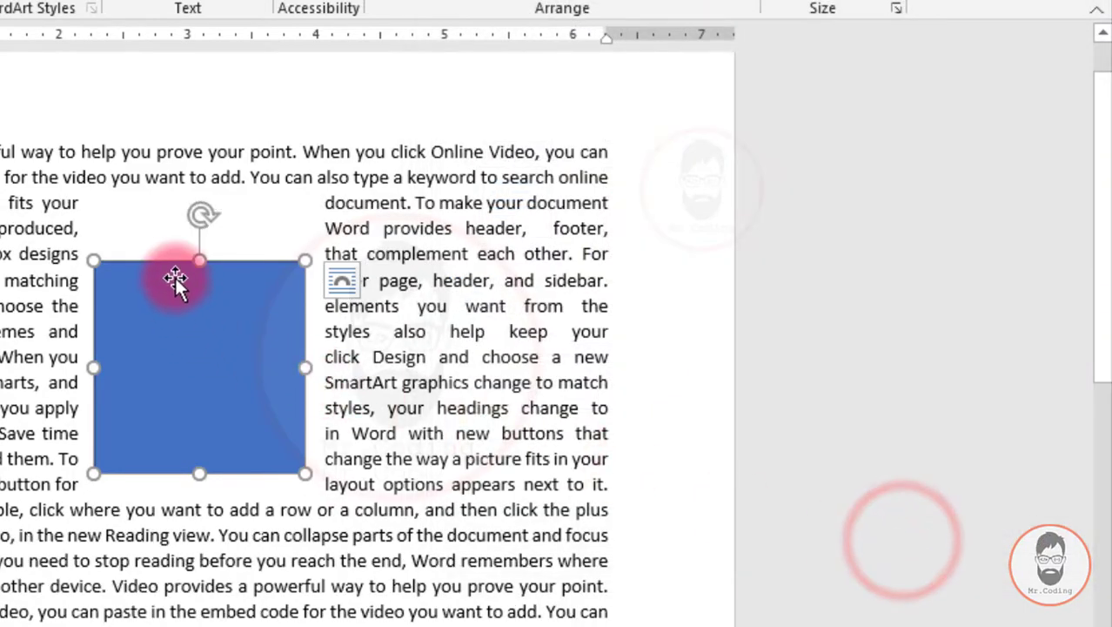
pyautogui.moveTo(177, 303); pyautogui.dragTo(177, 368)
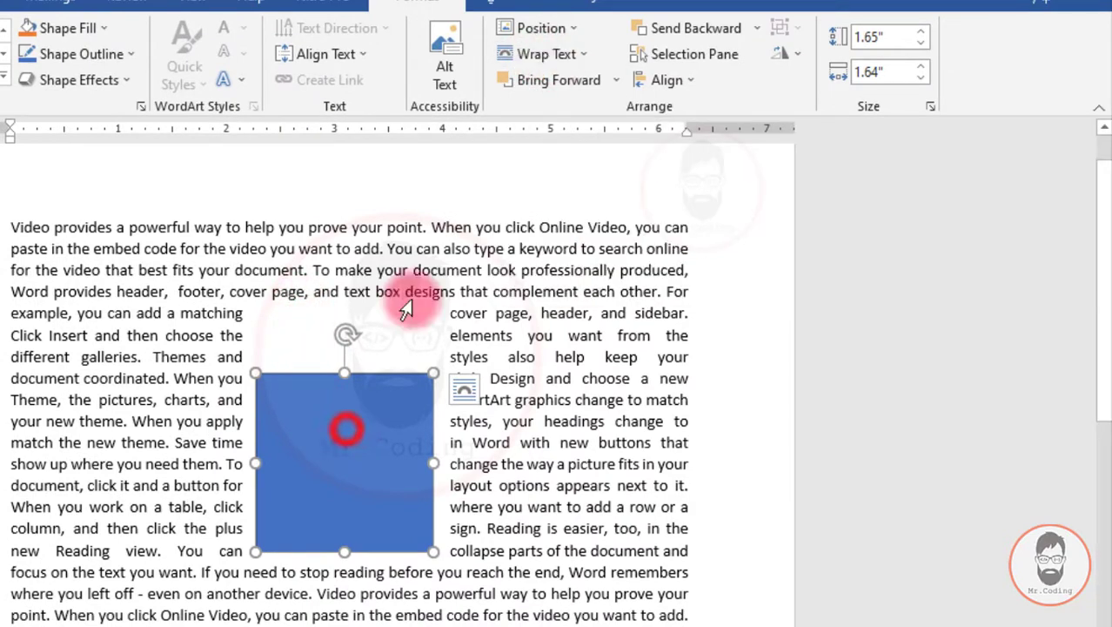
# Step: In the wrapping layout settings, enter 0.5 and edit the Top and Bottom distance fields
pyautogui.click(521, 54)
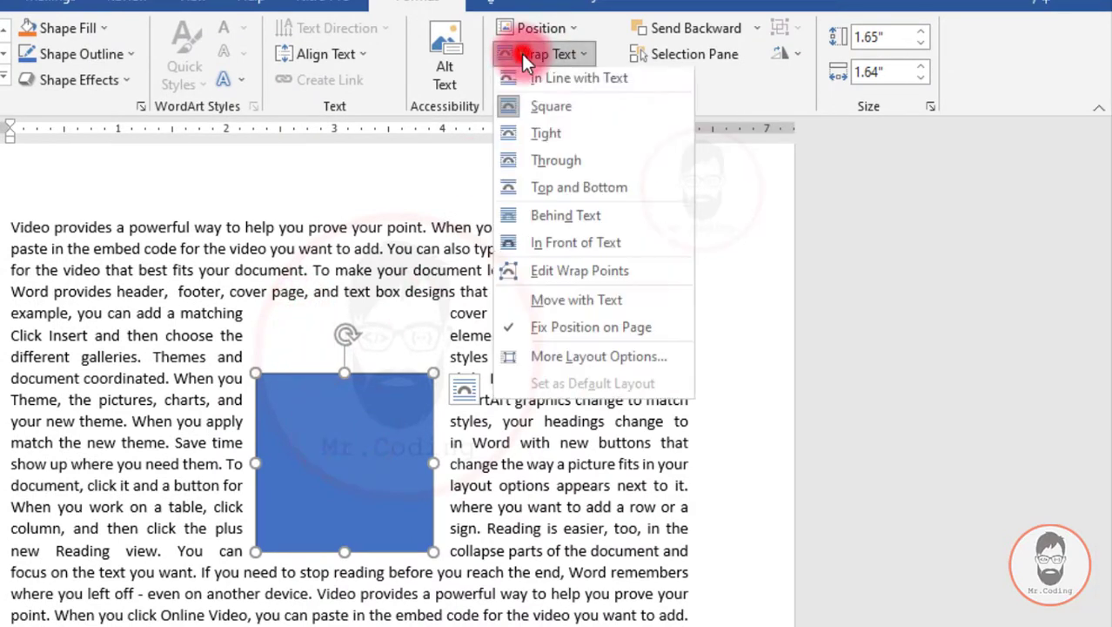
pyautogui.click(615, 369)
pyautogui.click(613, 412)
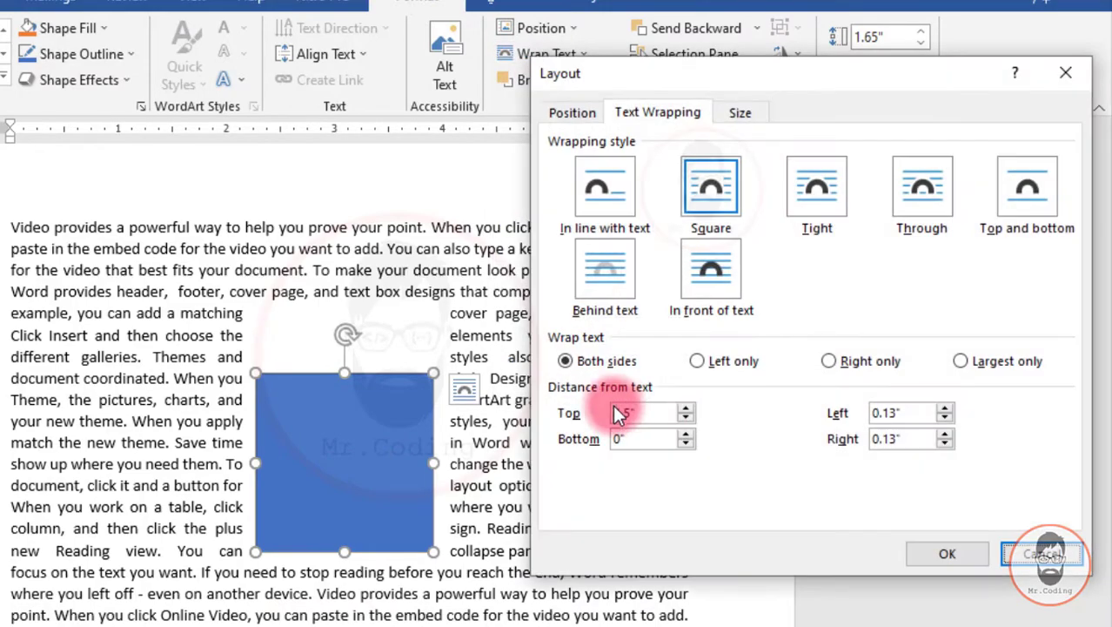
pyautogui.write('0.5')
pyautogui.click(623, 433)
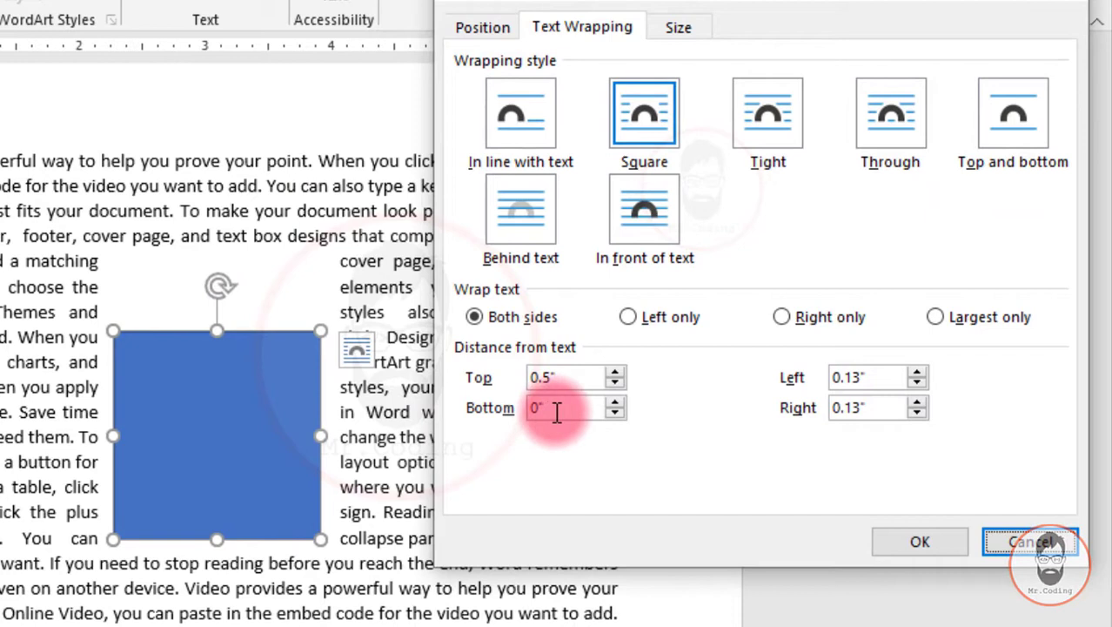
pyautogui.click(558, 412)
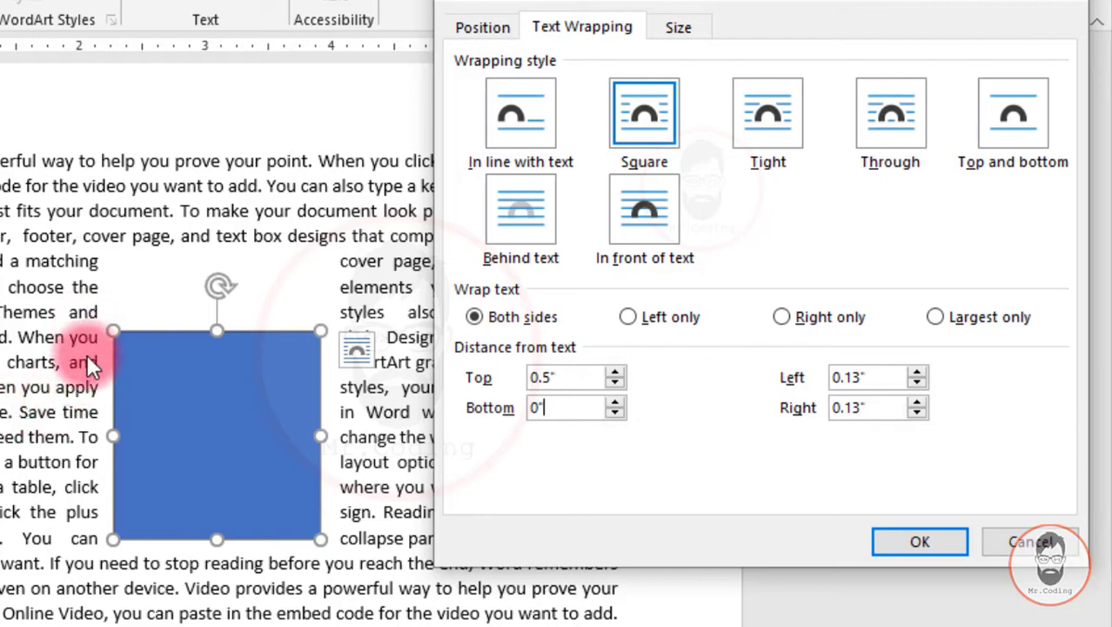
# Step: Raise the square's Left distance from text from 0.13" to 1"
pyautogui.doubleClick(852, 383)
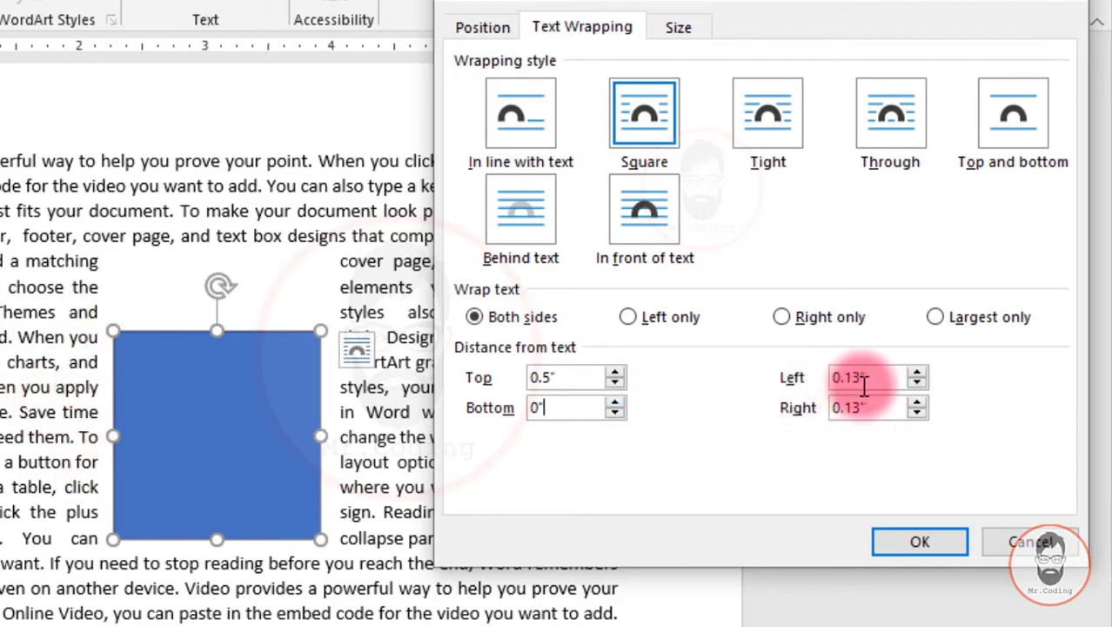
pyautogui.click(915, 373)
pyautogui.click(915, 373)
pyautogui.click(915, 372)
pyautogui.click(917, 372)
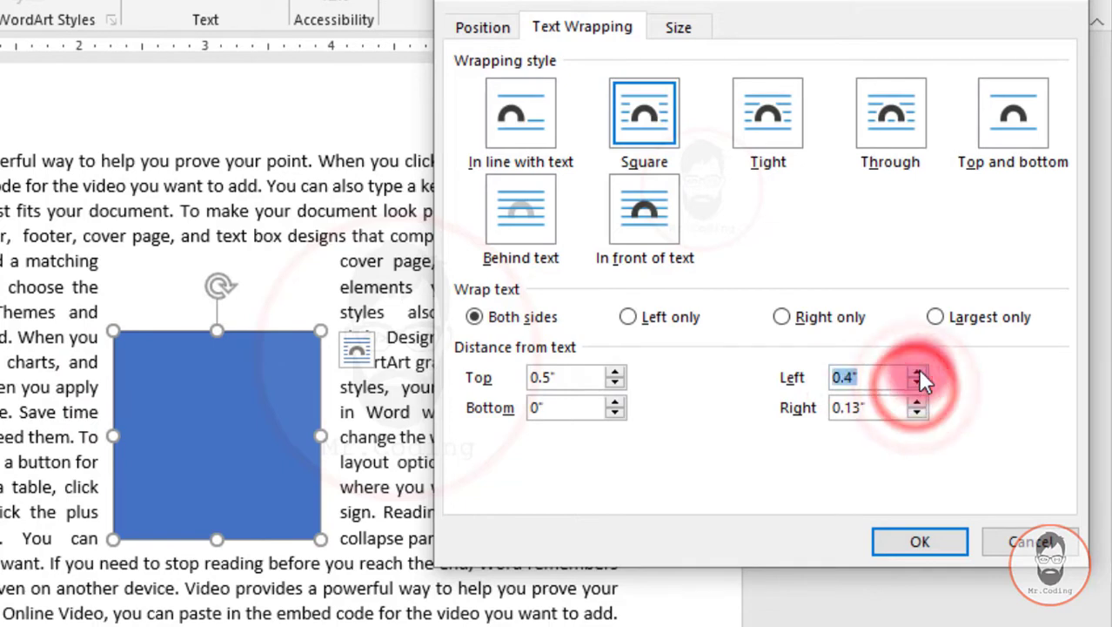
pyautogui.click(917, 369)
pyautogui.click(918, 369)
pyautogui.click(917, 369)
pyautogui.click(918, 369)
pyautogui.click(918, 369)
pyautogui.click(918, 534)
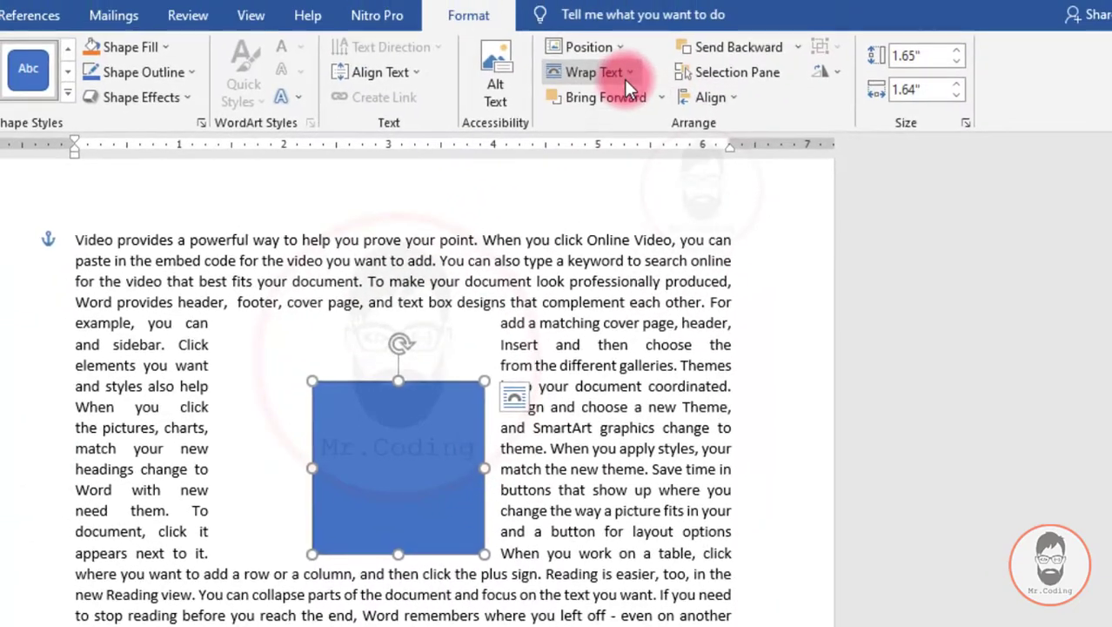
# Step: Review the blue square's More Layout Options wrapping settings and close them unchanged
pyautogui.click(624, 79)
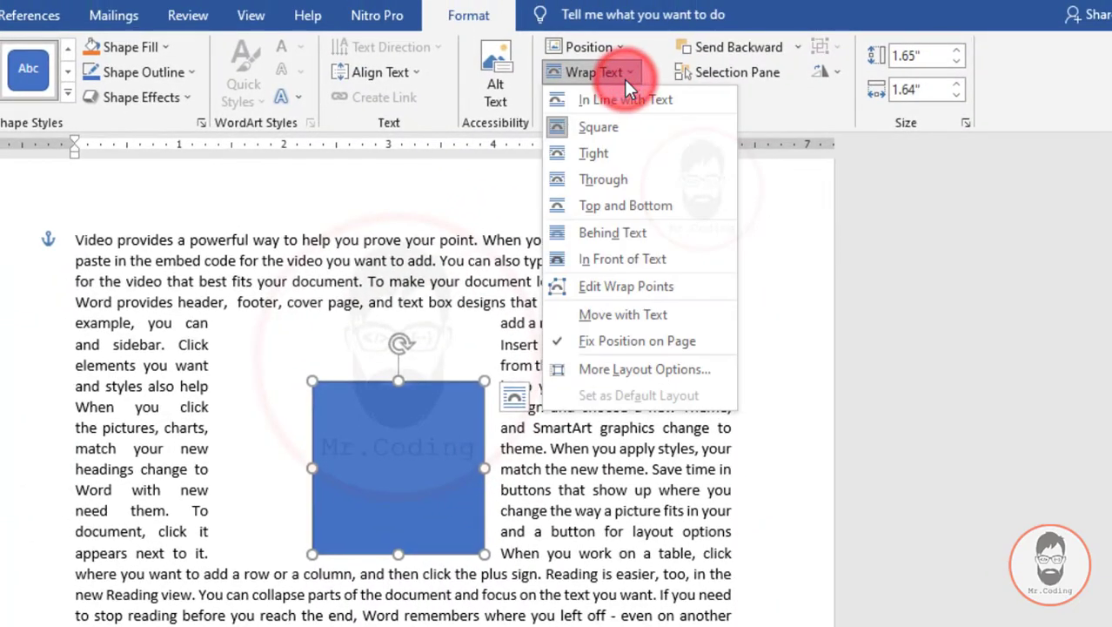
pyautogui.click(650, 367)
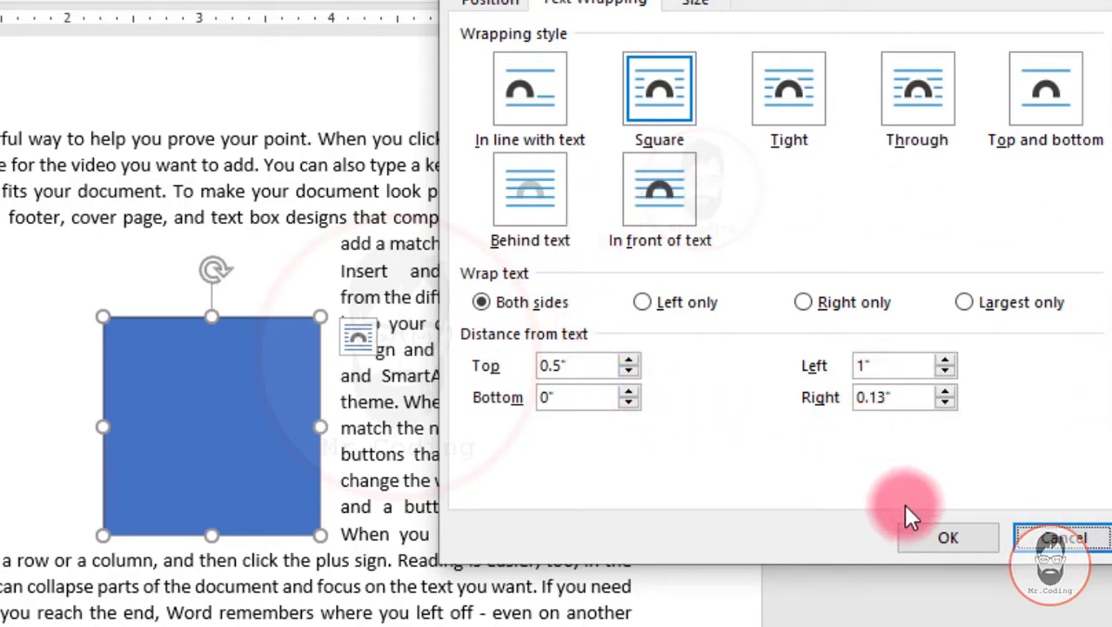
pyautogui.click(947, 537)
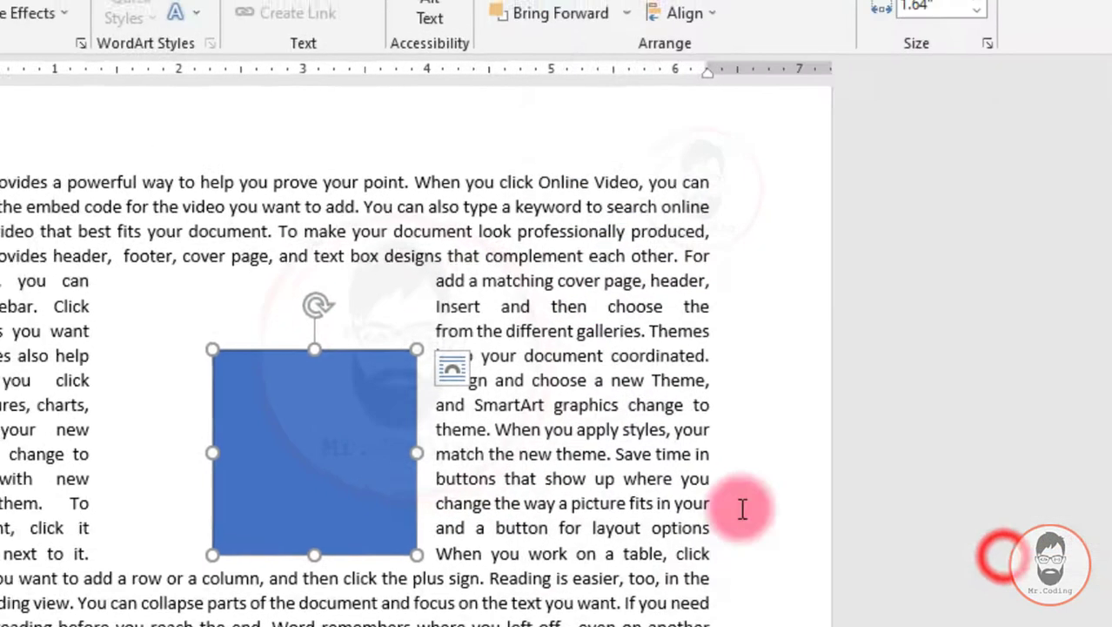
# Step: Select the blue square and delete it so the text spans the full width
pyautogui.click(511, 477)
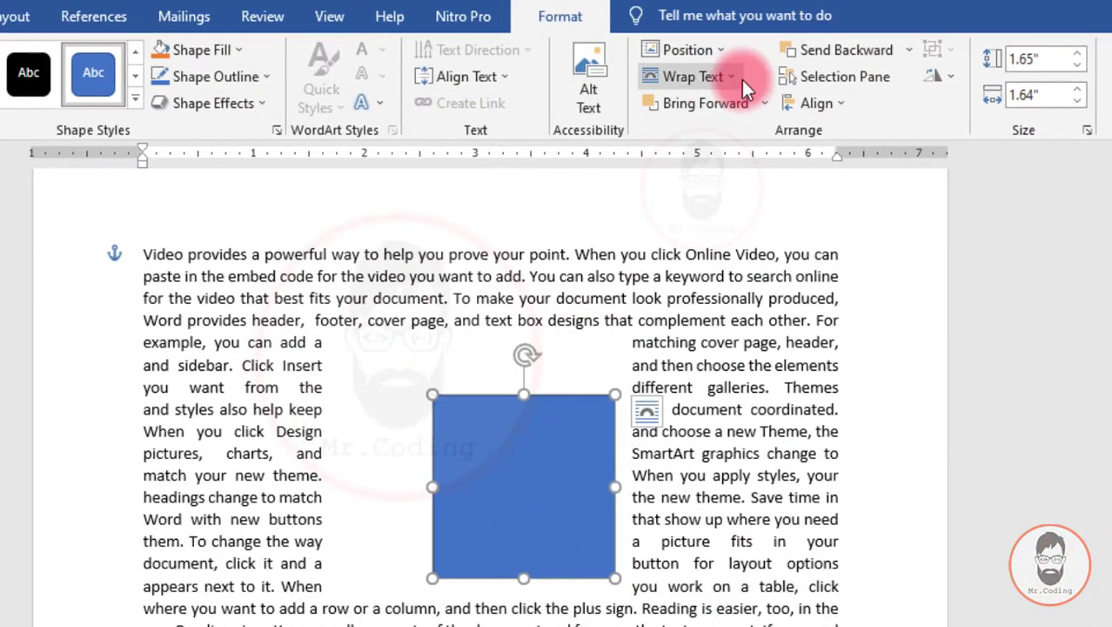
pyautogui.click(735, 78)
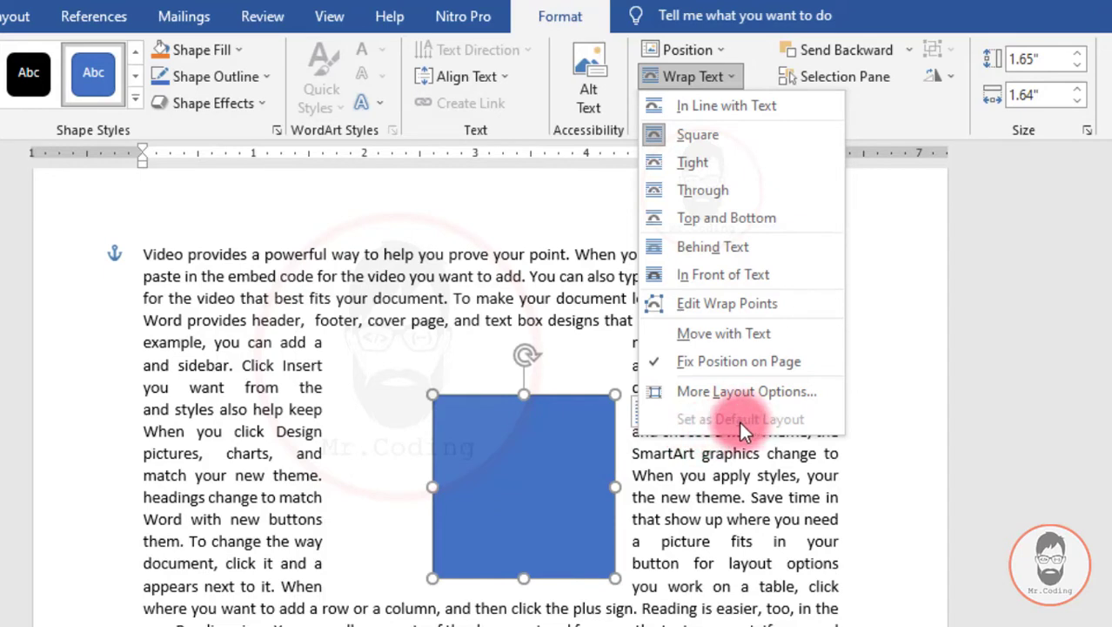
pyautogui.click(535, 455)
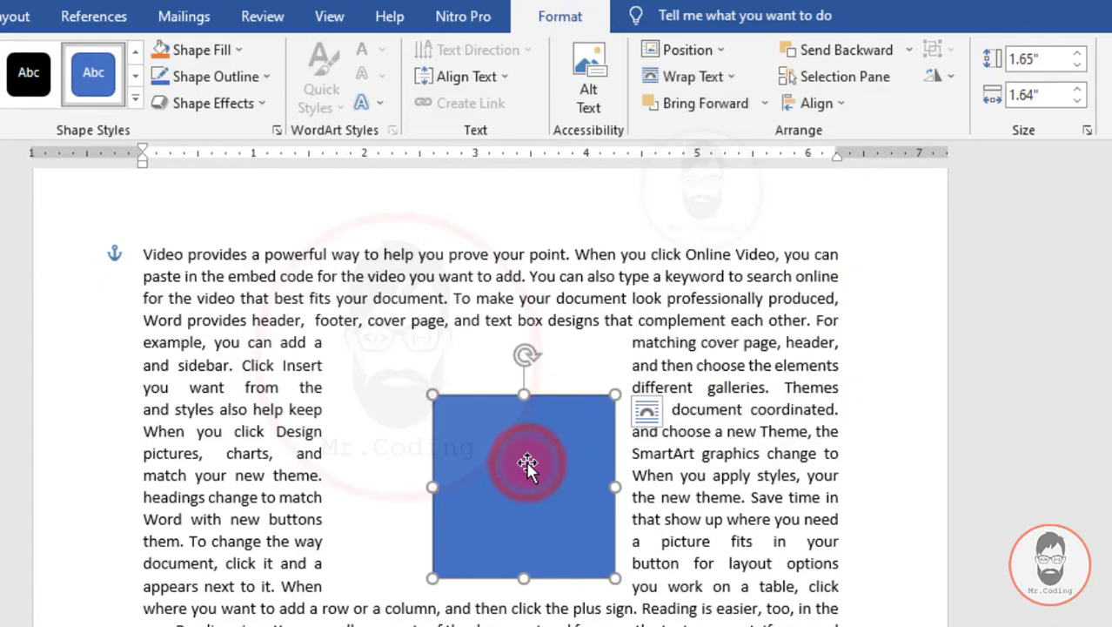
pyautogui.press('Delete')
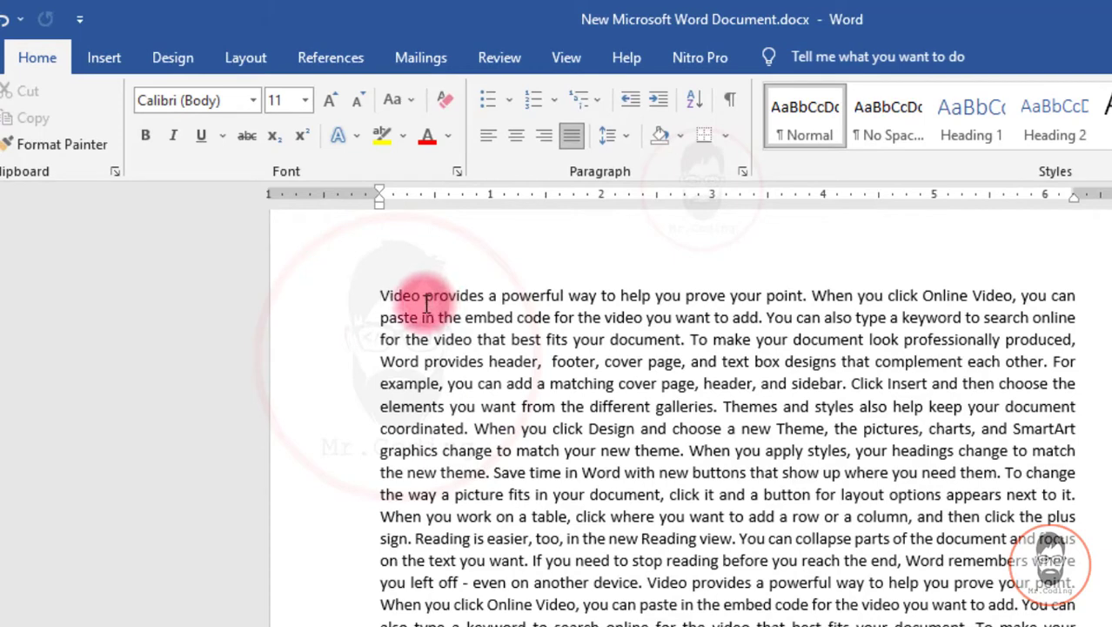
# Step: Insert Keyboard - Copy.jpg from the images folder and shrink it to about half size
pyautogui.click(104, 57)
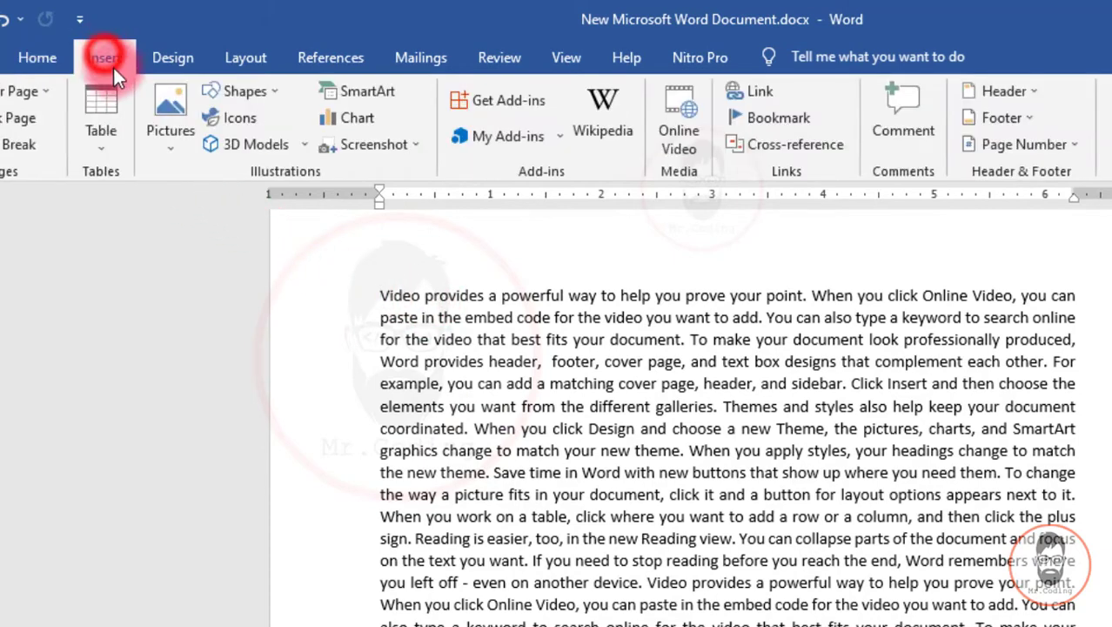
pyautogui.click(167, 107)
pyautogui.click(205, 202)
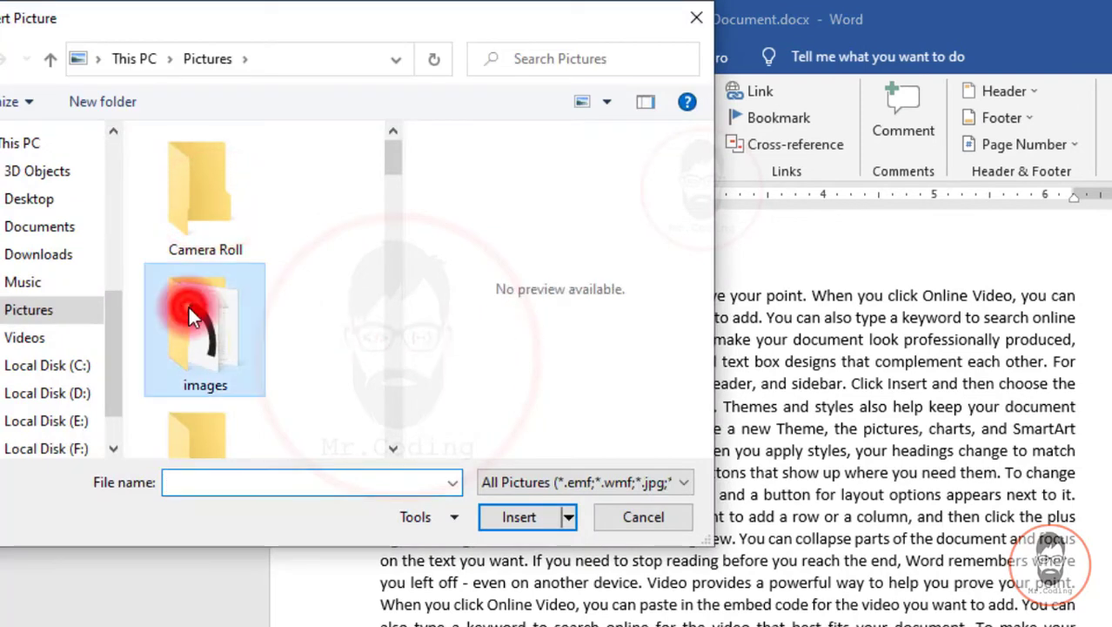
pyautogui.doubleClick(188, 304)
pyautogui.scroll(-1, 228, 303)
pyautogui.scroll(-3, 227, 303)
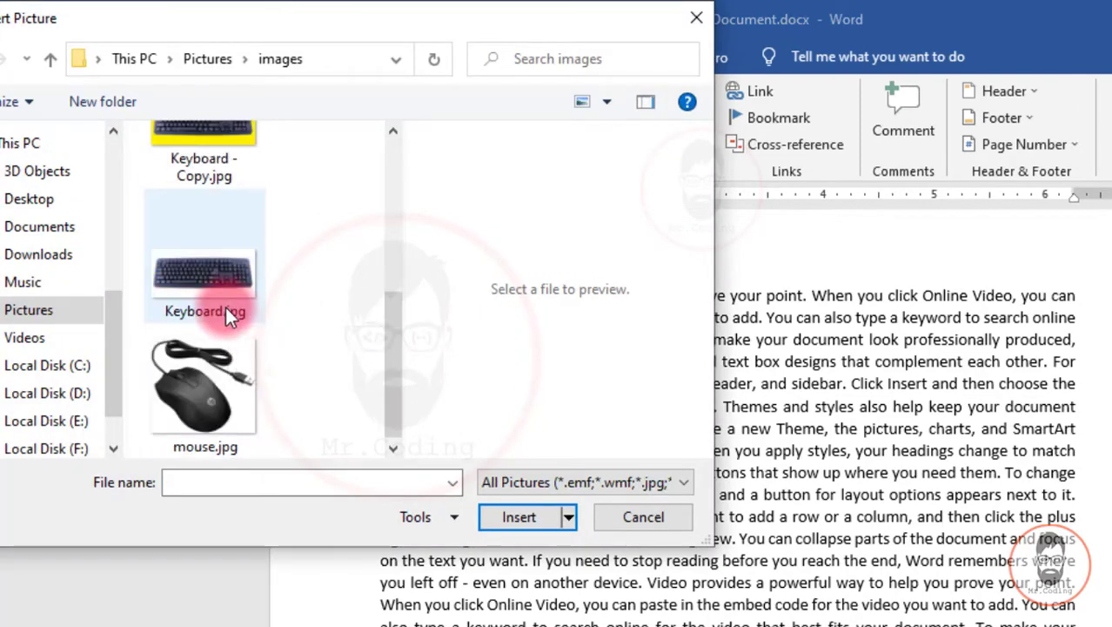
pyautogui.scroll(1, 225, 306)
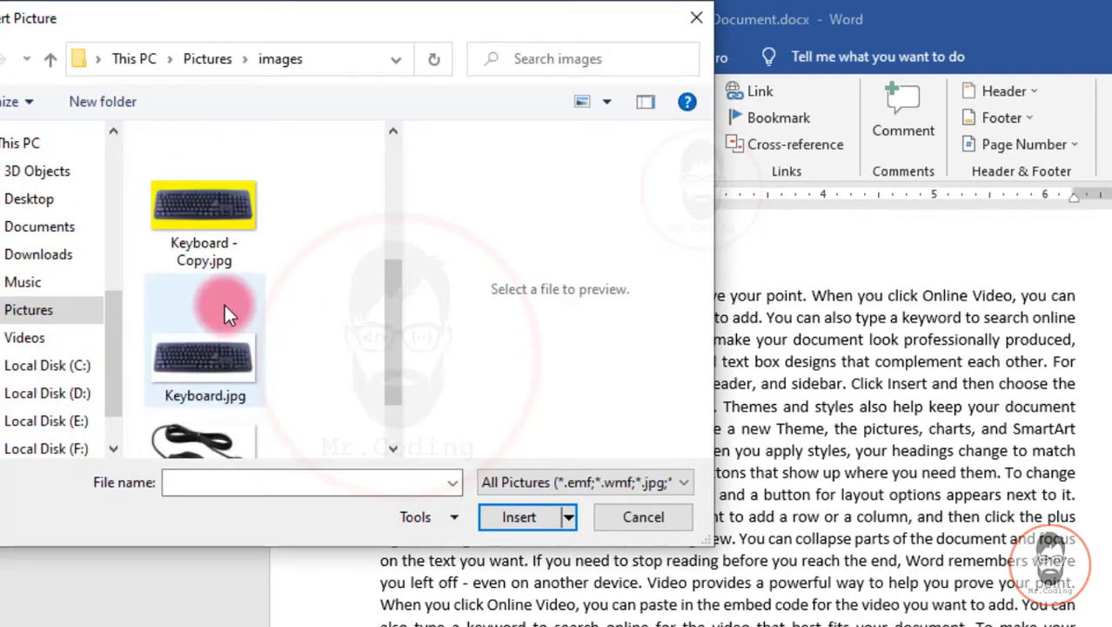
pyautogui.click(206, 211)
pyautogui.click(519, 516)
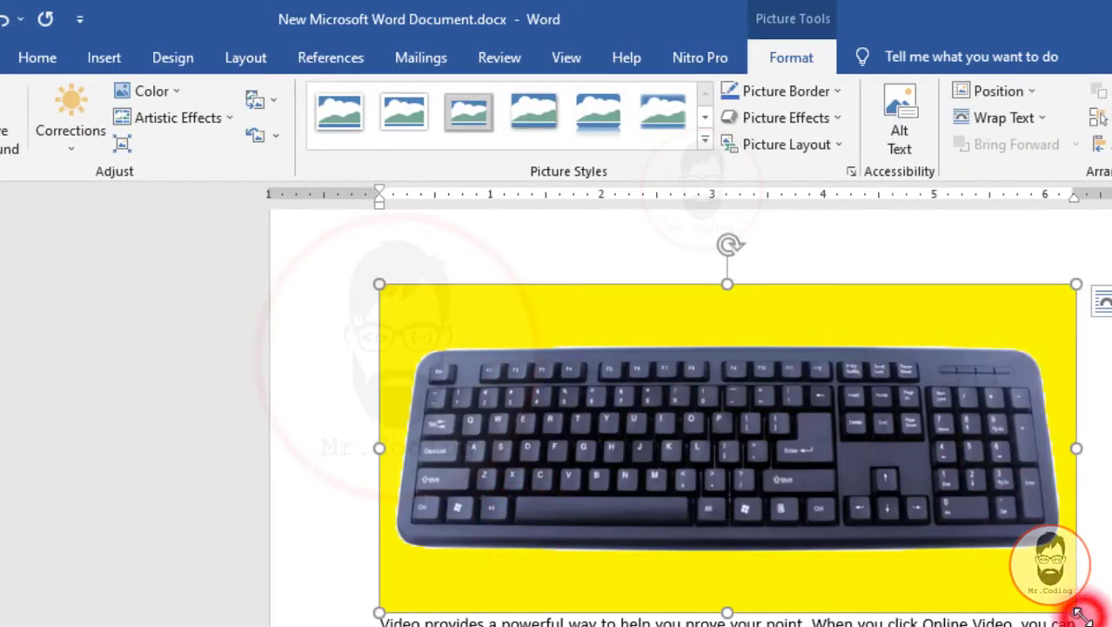
pyautogui.moveTo(1079, 613)
pyautogui.mouseDown()
pyautogui.moveTo(769, 430)
pyautogui.moveTo(738, 453)
pyautogui.mouseUp()
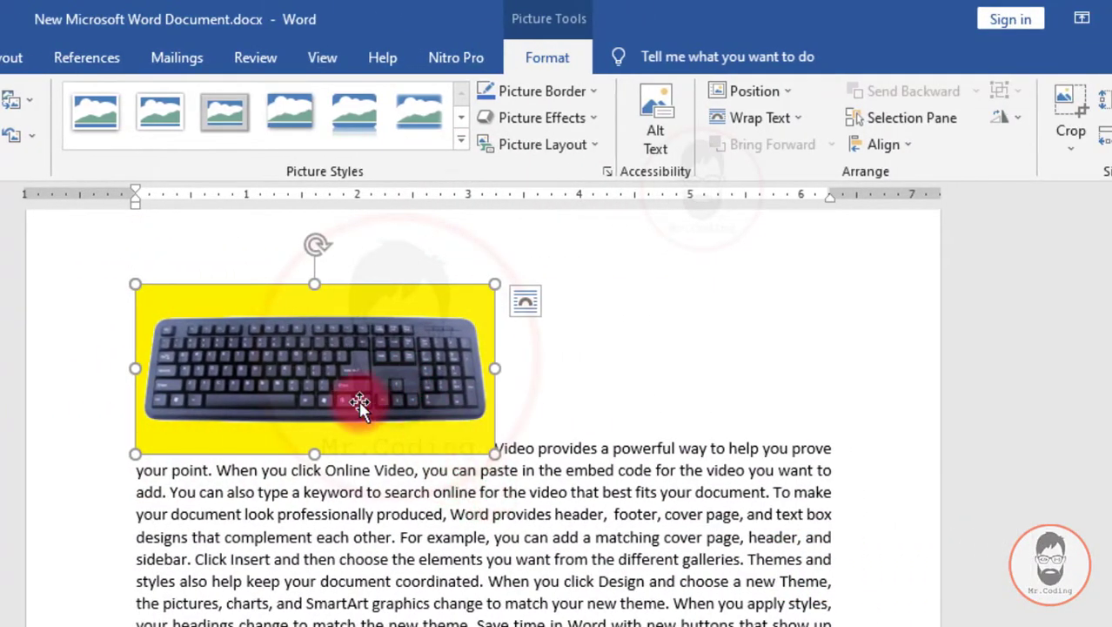
# Step: Drag the in-line keyboard picture into the paragraph, between 'coordinated.' and 'When you click Design'
pyautogui.click(785, 121)
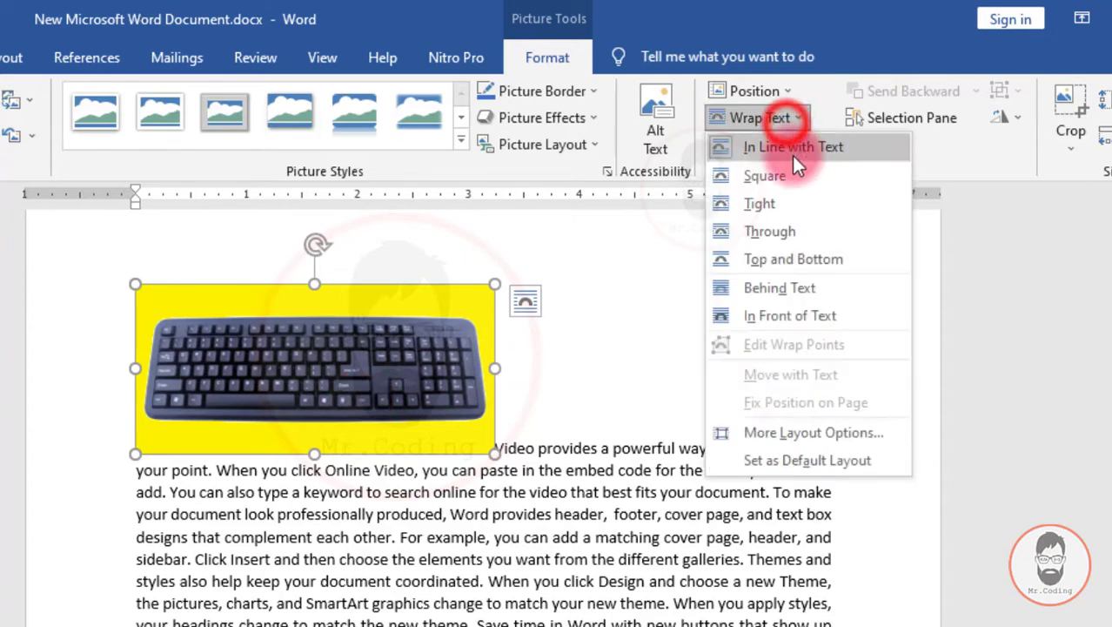
pyautogui.click(402, 379)
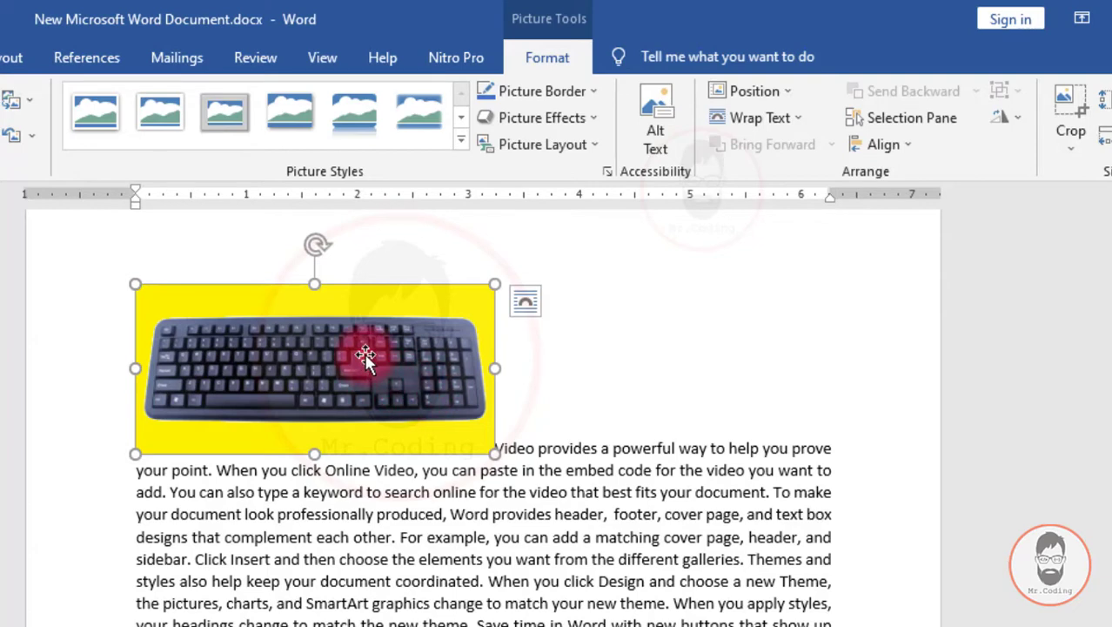
pyautogui.moveTo(364, 356); pyautogui.dragTo(457, 561)
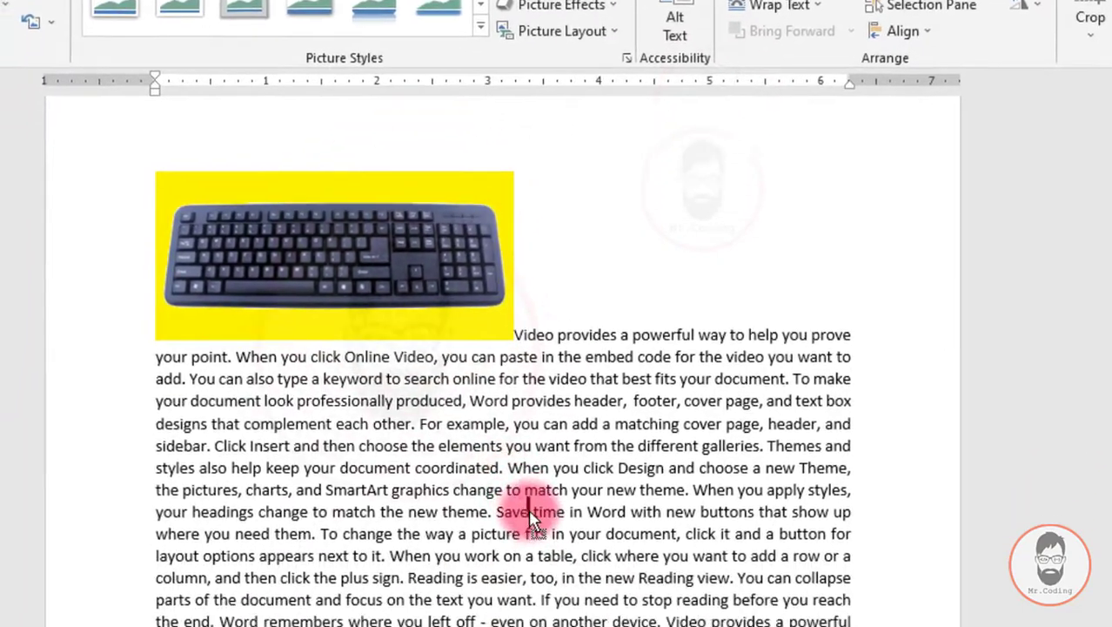
pyautogui.moveTo(457, 561)
pyautogui.mouseDown()
pyautogui.moveTo(539, 459)
pyautogui.moveTo(731, 402)
pyautogui.moveTo(518, 398)
pyautogui.mouseUp()
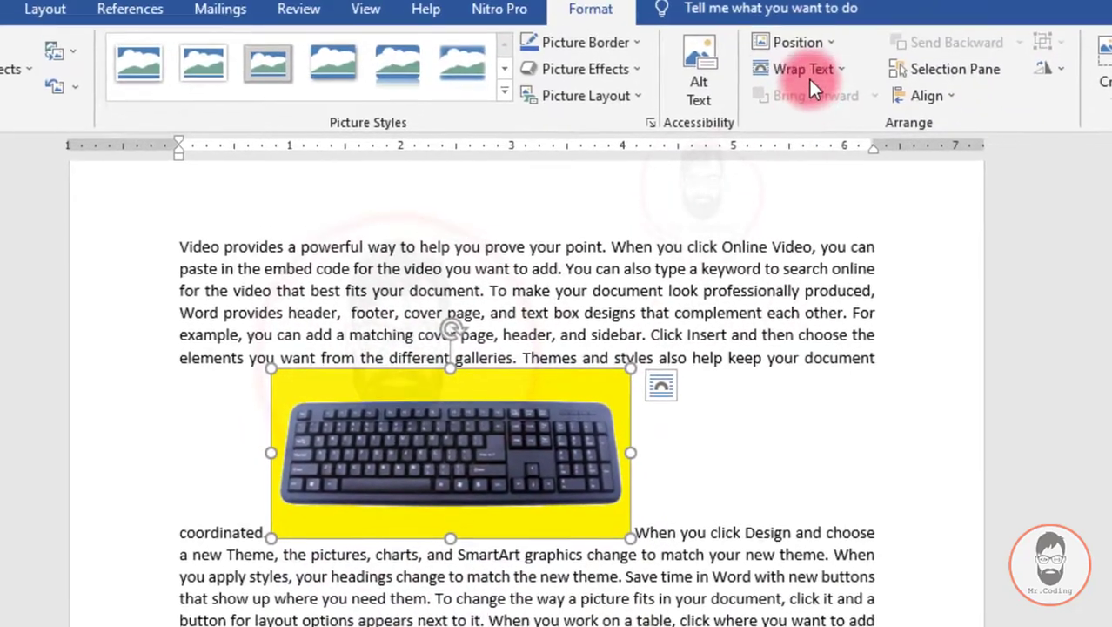
pyautogui.click(805, 74)
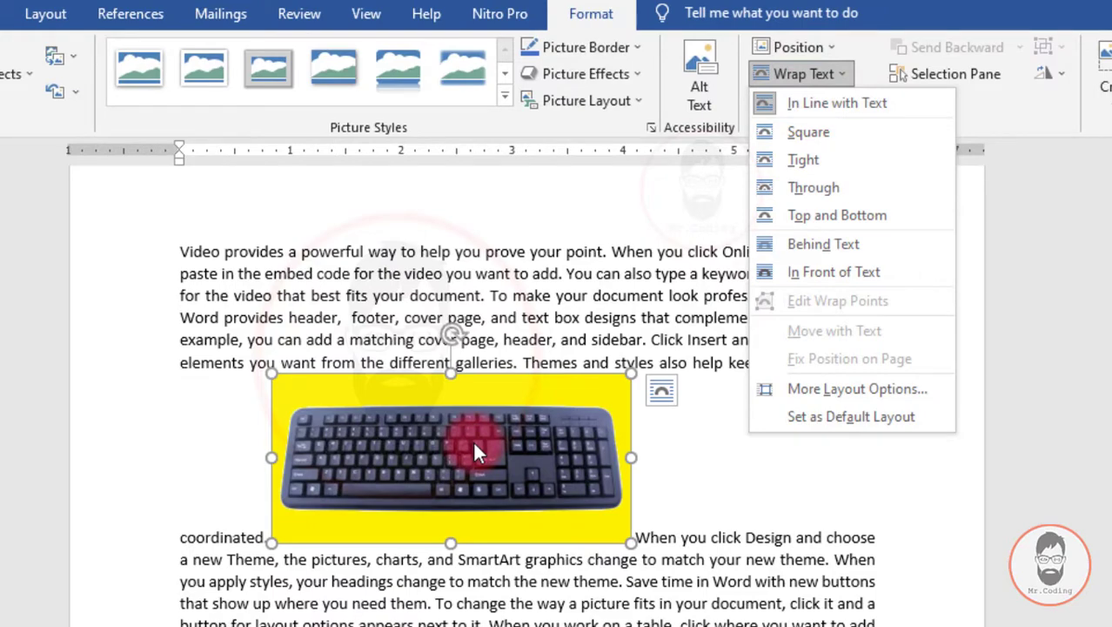
# Step: Apply Square wrapping to the keyboard picture and place it below the opening paragraph's first lines
pyautogui.click(808, 127)
pyautogui.moveTo(491, 437)
pyautogui.mouseDown()
pyautogui.moveTo(509, 397)
pyautogui.moveTo(509, 471)
pyautogui.moveTo(577, 412)
pyautogui.moveTo(503, 400)
pyautogui.mouseUp()
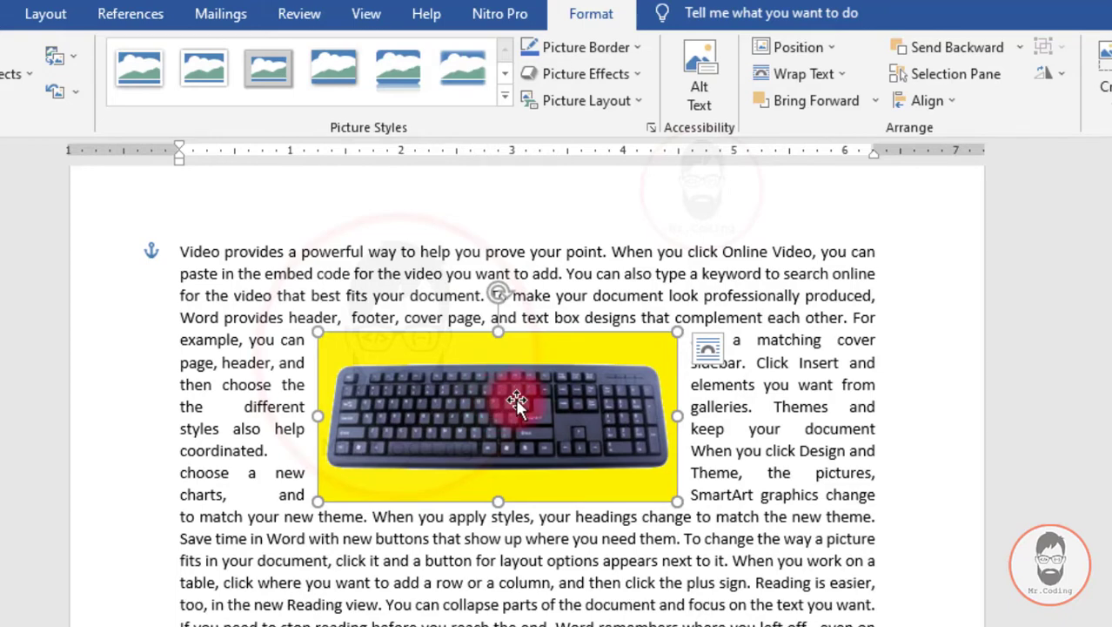
pyautogui.moveTo(515, 398)
pyautogui.mouseDown()
pyautogui.moveTo(581, 460)
pyautogui.moveTo(579, 412)
pyautogui.mouseUp()
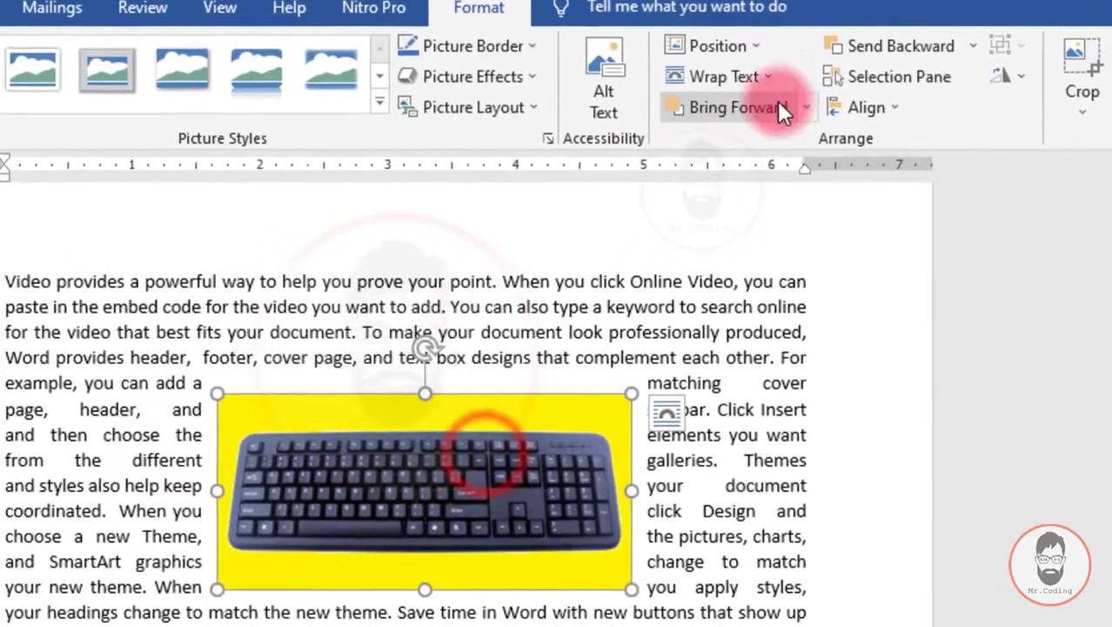
pyautogui.click(822, 74)
# Step: Make Square the default wrapping layout for pictures
pyautogui.click(719, 146)
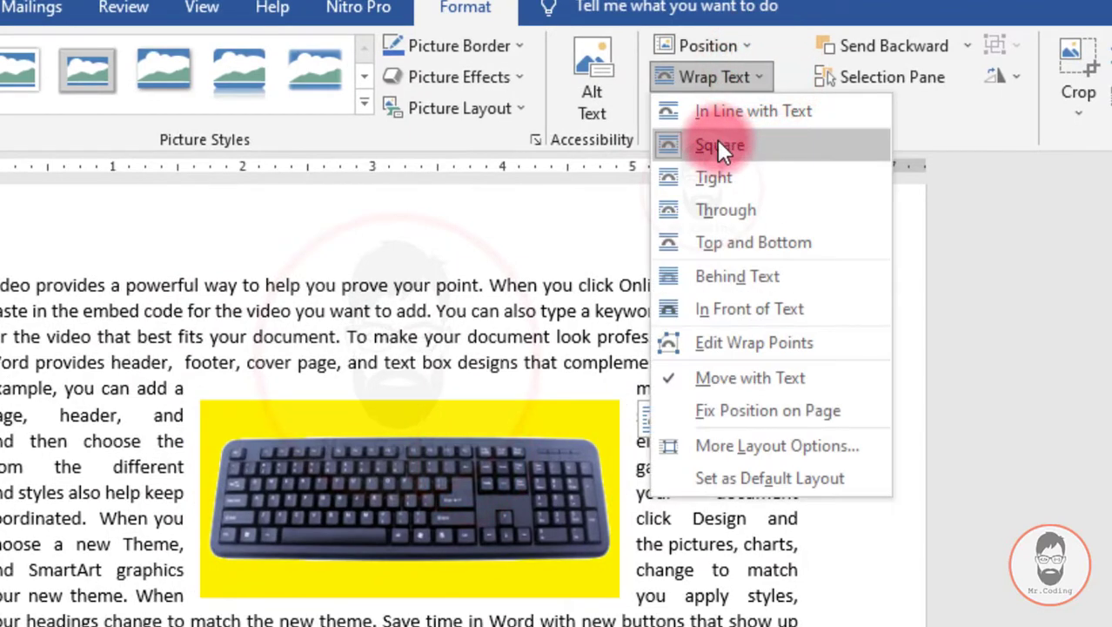
pyautogui.click(754, 80)
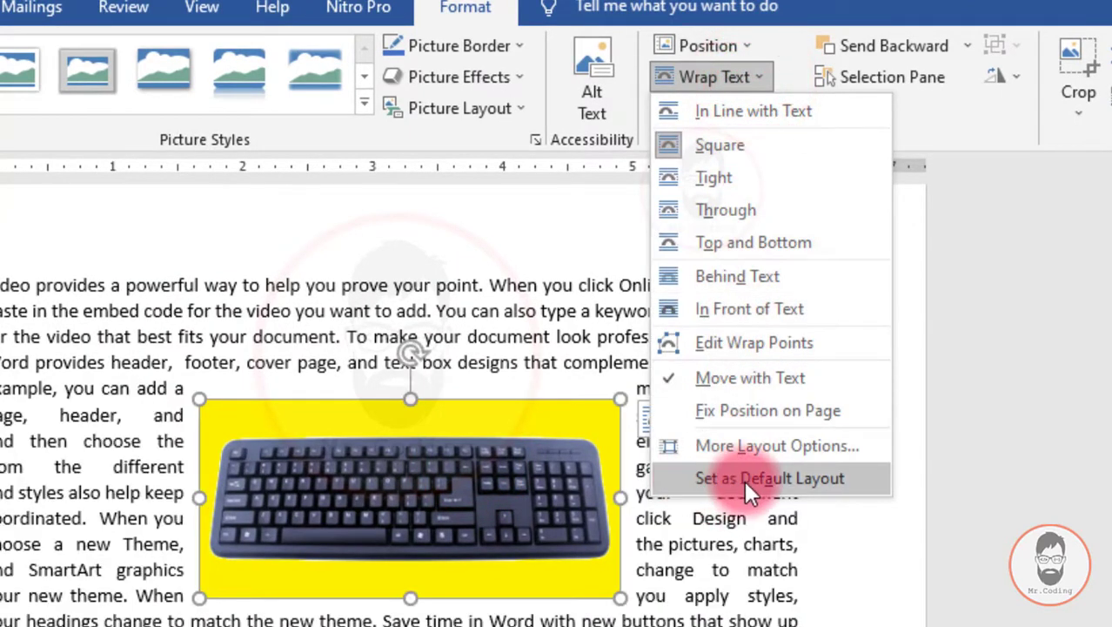
pyautogui.click(828, 477)
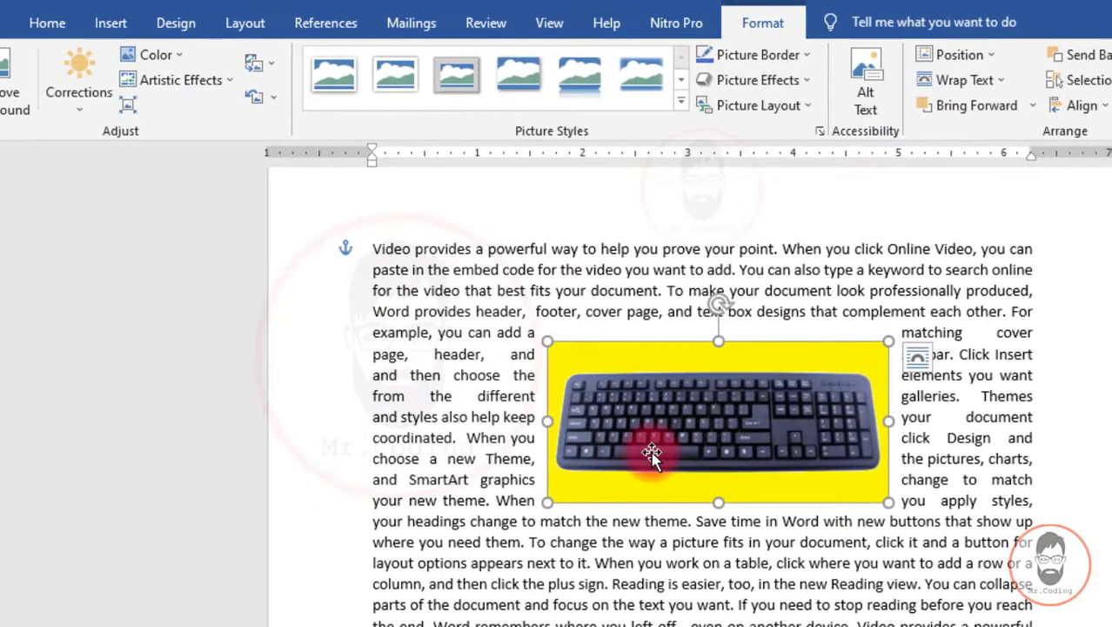
# Step: Move the keyboard picture lower so text wraps around it from 'Reading view' onward
pyautogui.click(645, 481)
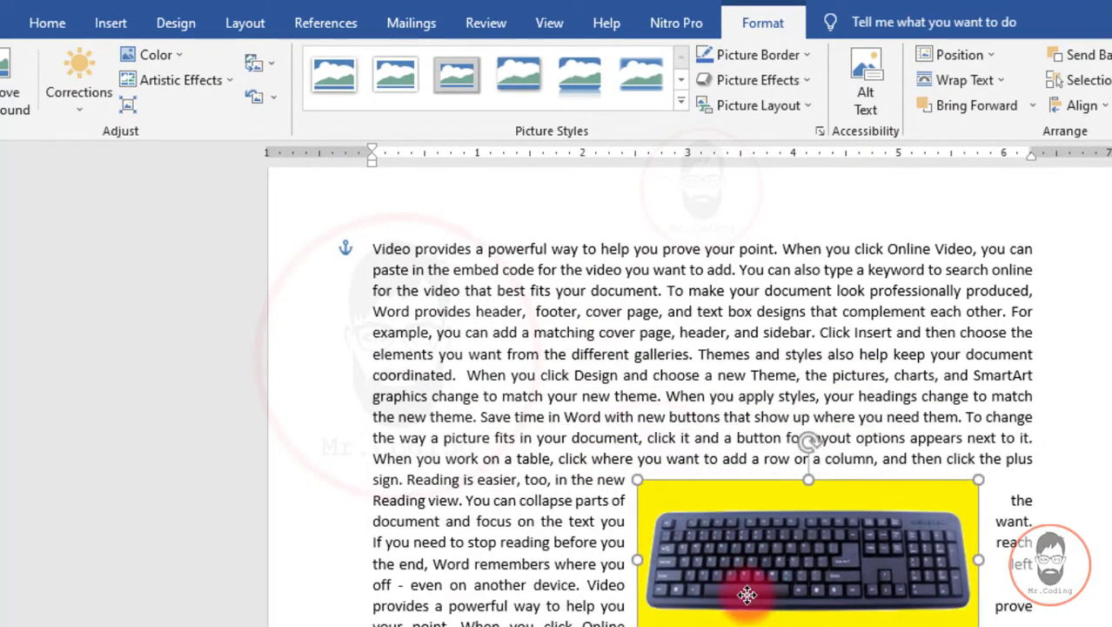
pyautogui.moveTo(646, 481); pyautogui.dragTo(741, 621)
pyautogui.click(401, 249)
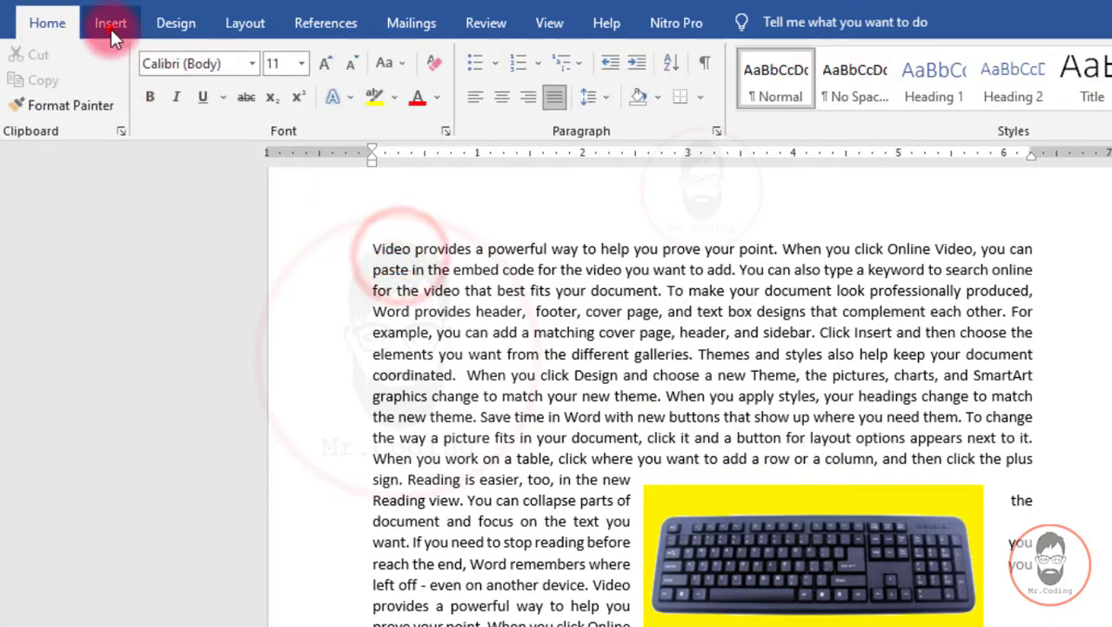
# Step: Insert the mouse.jpg picture from this computer into the document
pyautogui.click(110, 22)
pyautogui.click(167, 78)
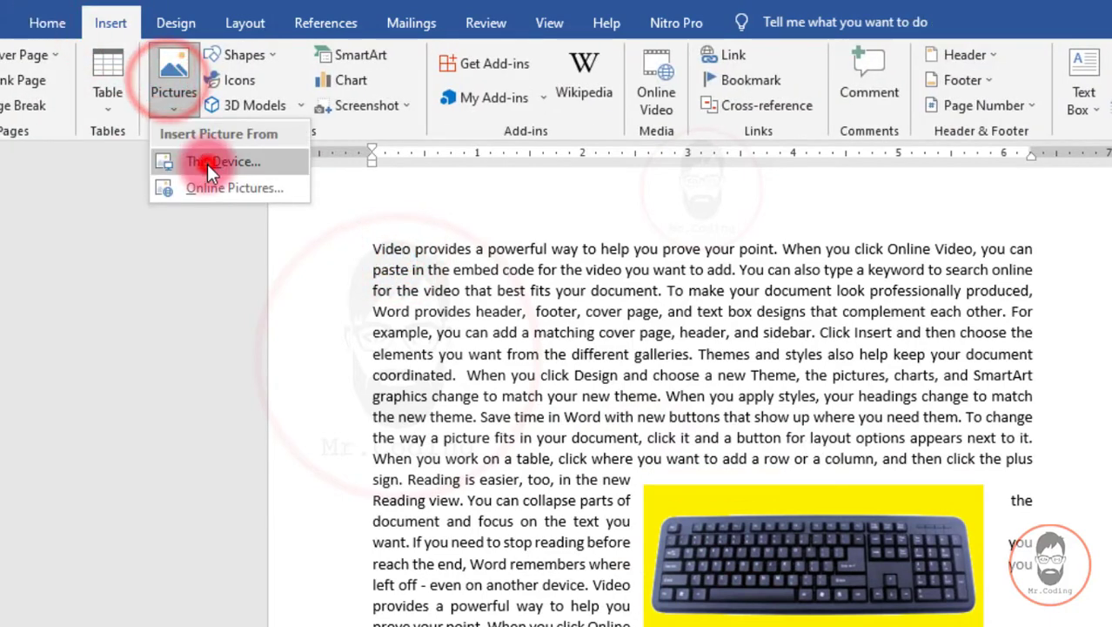
pyautogui.click(208, 164)
pyautogui.moveTo(377, 196); pyautogui.dragTo(373, 342)
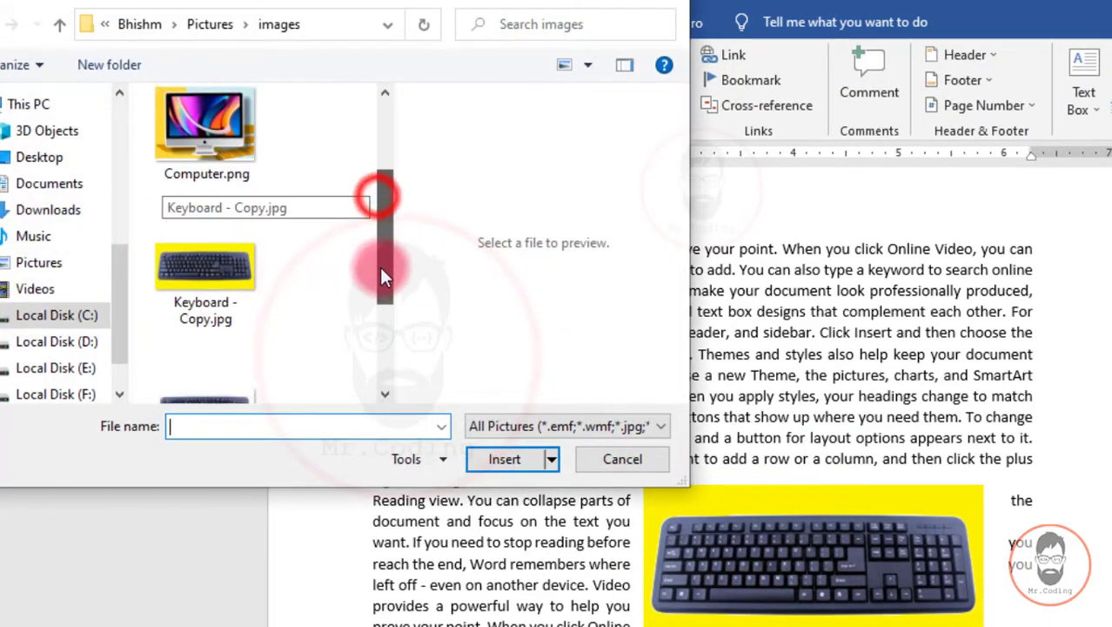
pyautogui.click(206, 316)
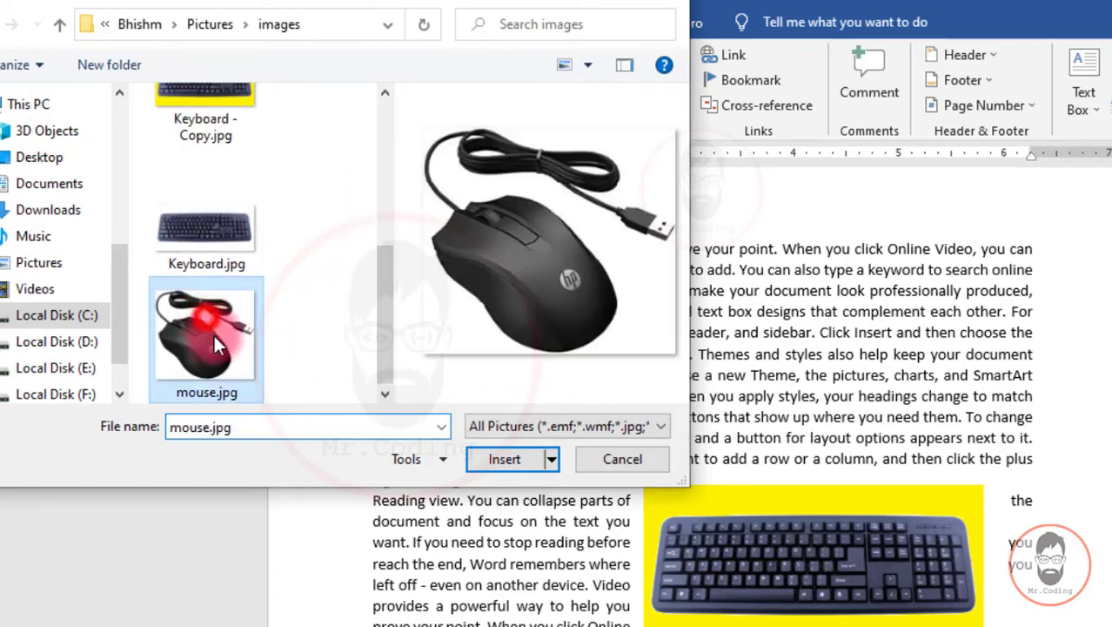
pyautogui.click(475, 459)
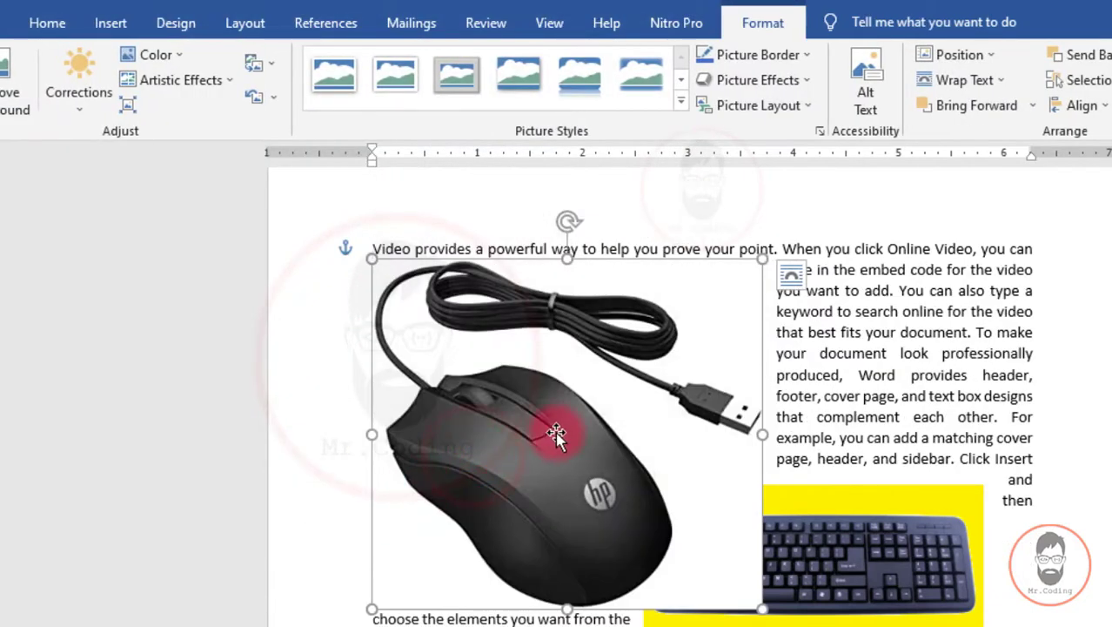
# Step: Shrink the mouse picture, move it into the opening paragraph, and confirm it wraps Square
pyautogui.moveTo(762, 609); pyautogui.dragTo(563, 442)
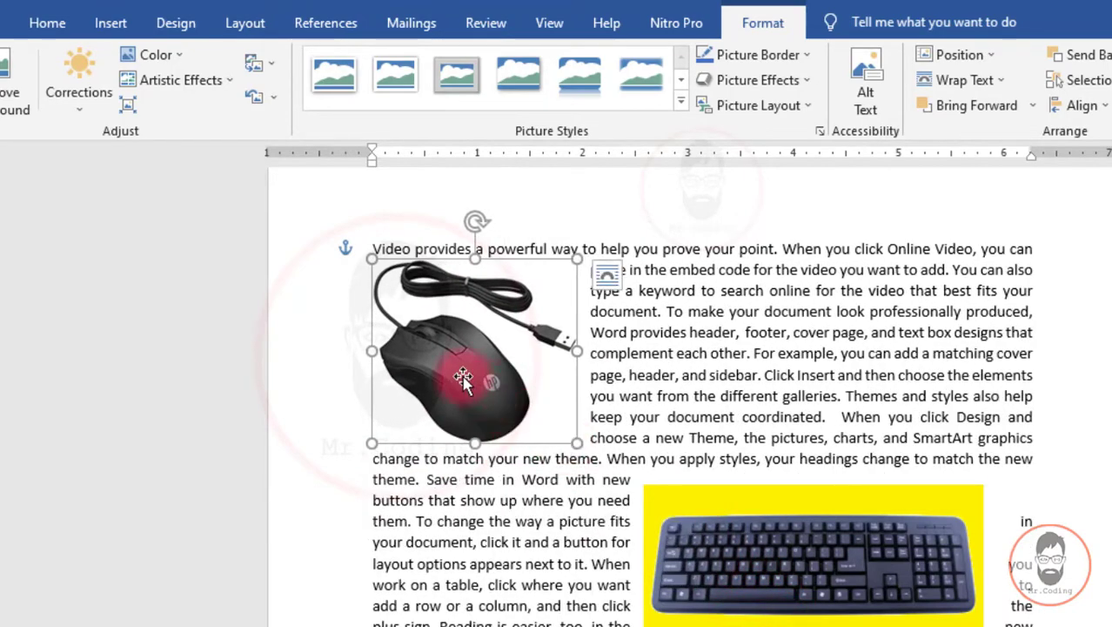
pyautogui.moveTo(463, 381)
pyautogui.mouseDown()
pyautogui.moveTo(740, 380)
pyautogui.moveTo(633, 384)
pyautogui.mouseUp()
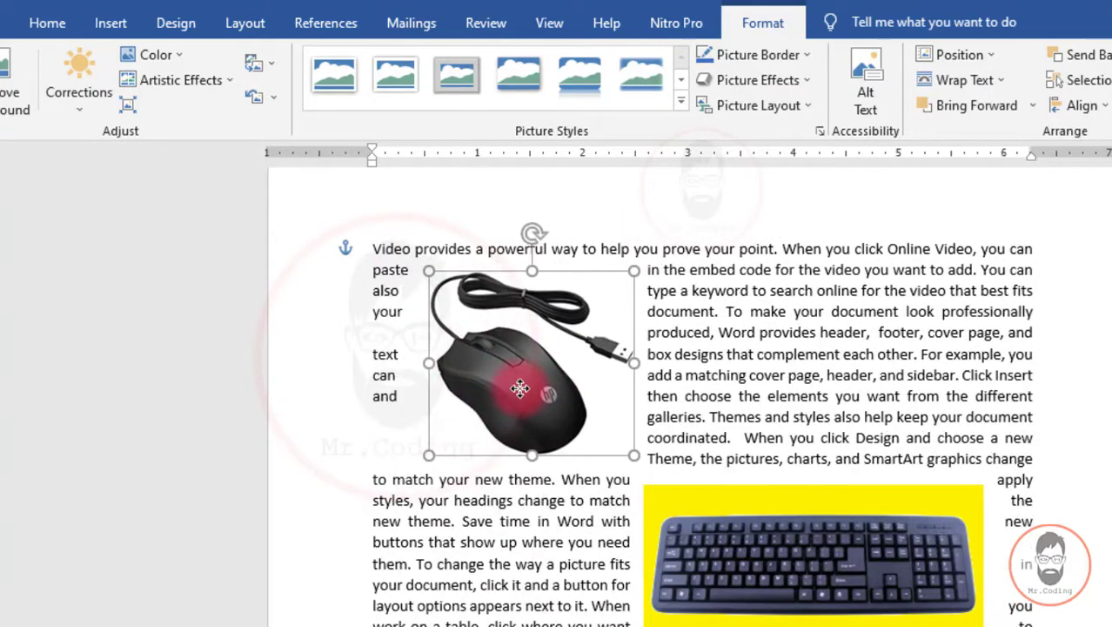
pyautogui.click(992, 79)
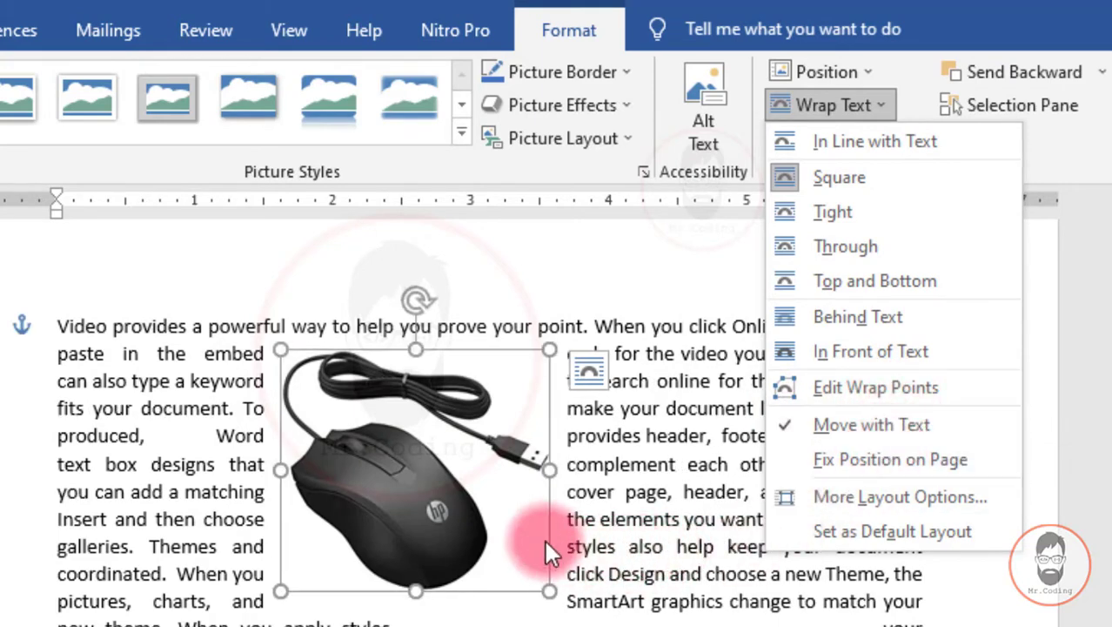
# Step: Dismiss the Wrap Text menu, leaving the mouse picture square-wrapped in the opening paragraph
pyautogui.click(476, 520)
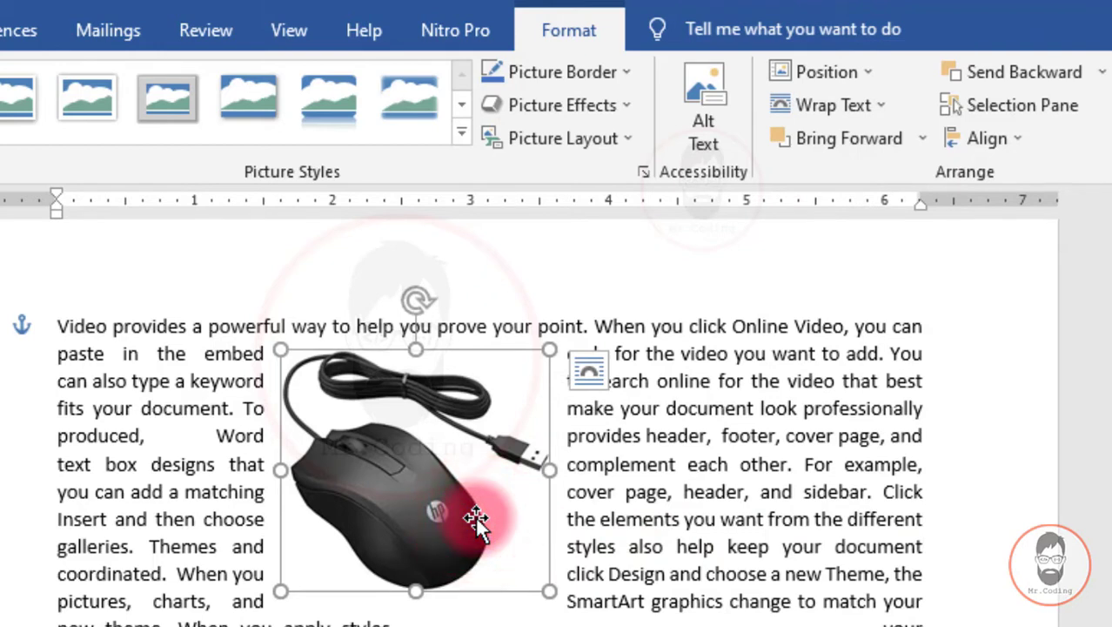